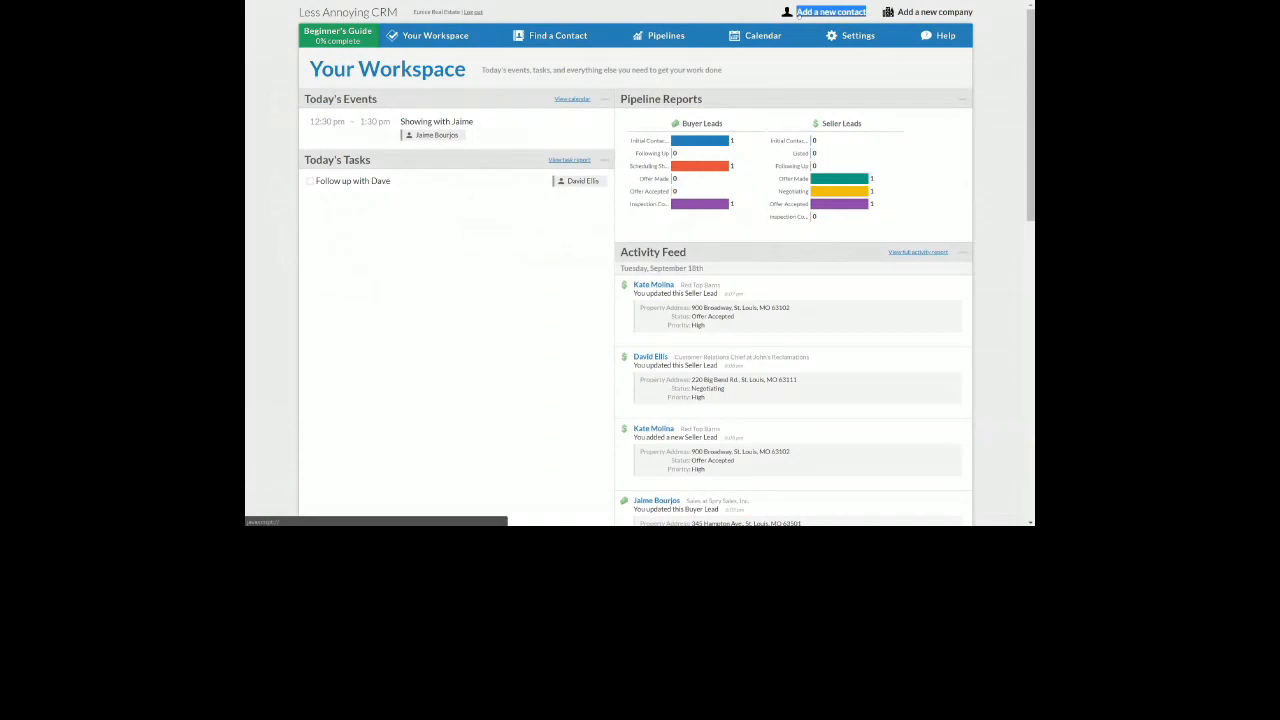
# Start a new contact with the contact's full name, work e-mail and work phone, and show the address and birthday fields
pyautogui.moveTo(871, 37)
pyautogui.click(831, 12)
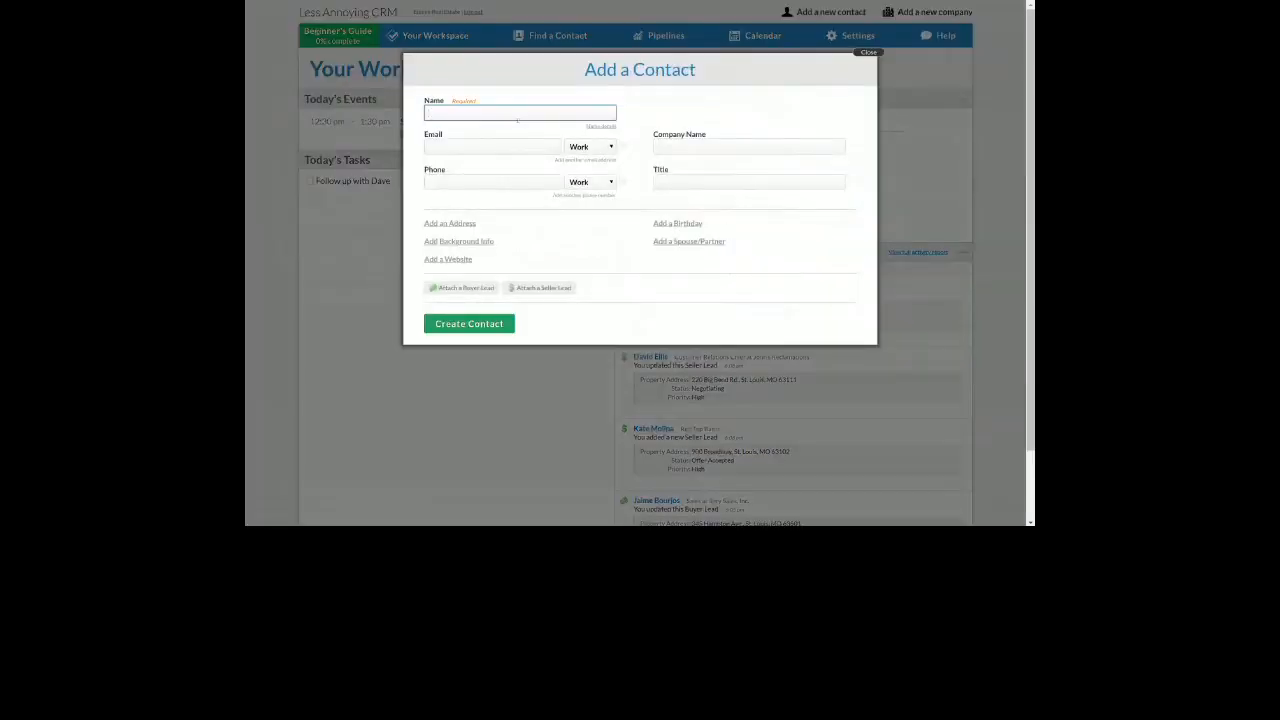
pyautogui.press('Tab')
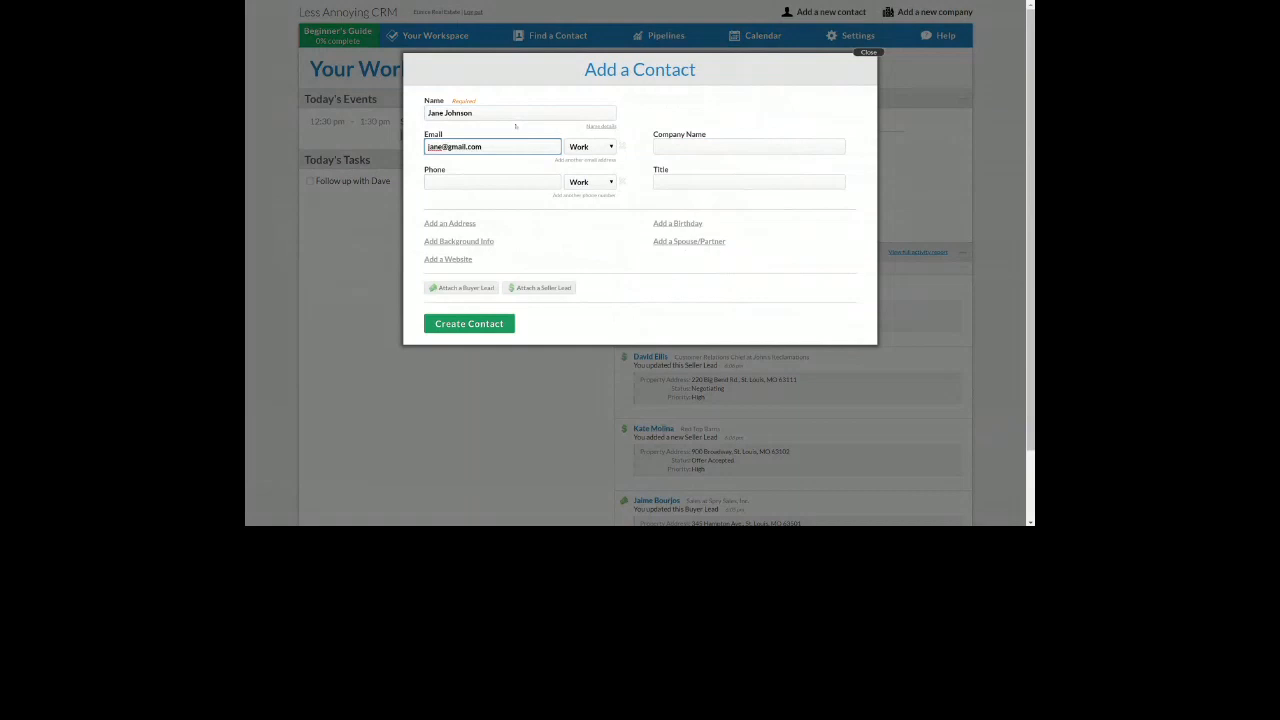
pyautogui.click(512, 177)
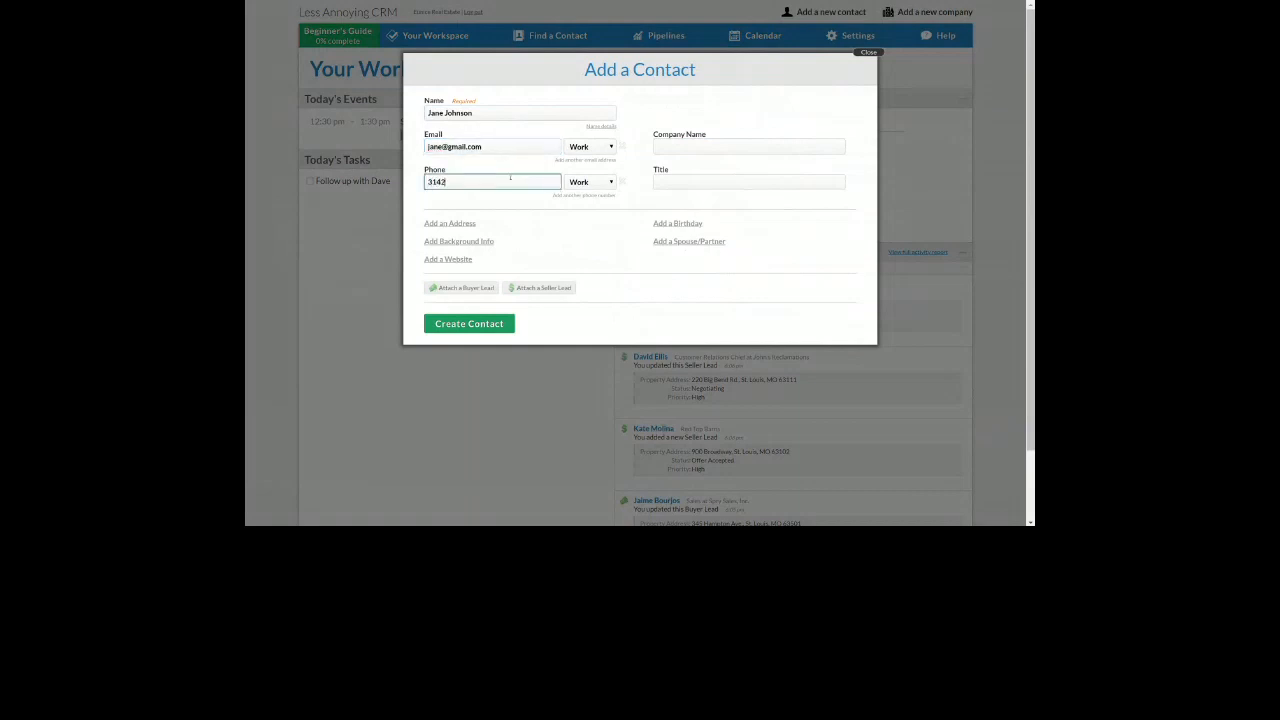
pyautogui.click(583, 269)
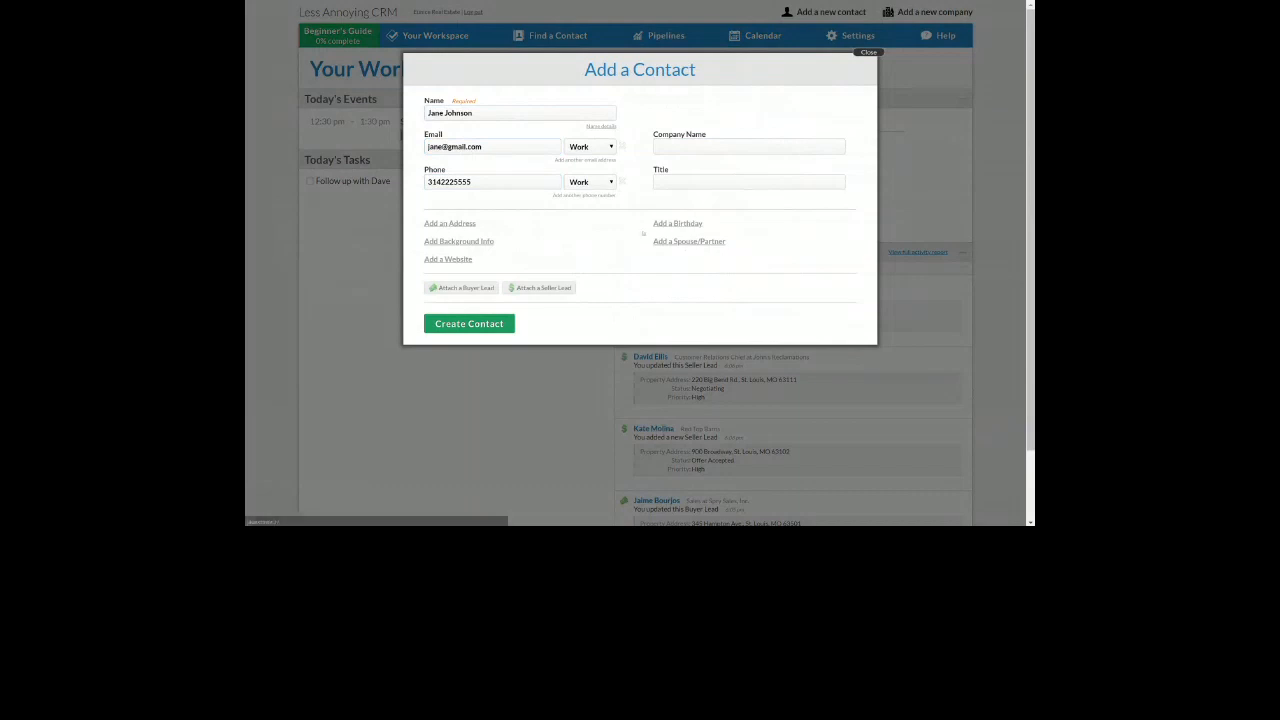
pyautogui.click(463, 226)
pyautogui.click(678, 223)
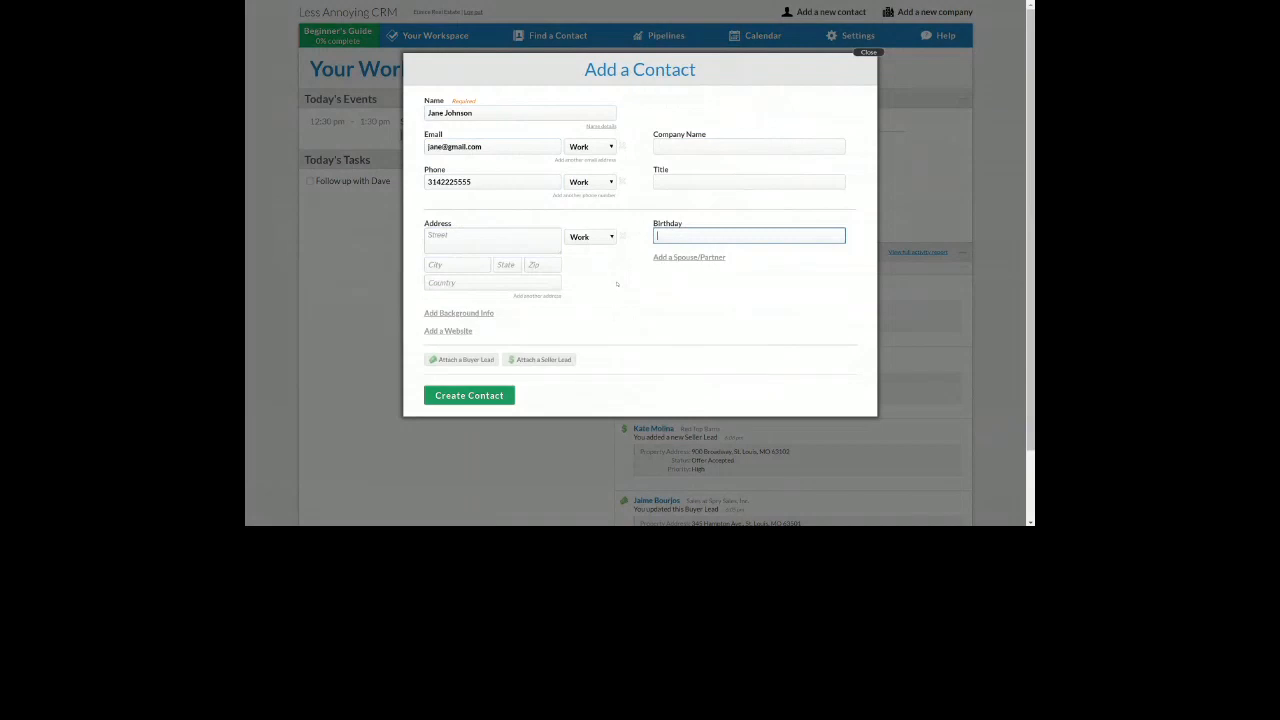
# Enter the contact's work street address, city, state and ZIP code in the address fields
pyautogui.click(502, 243)
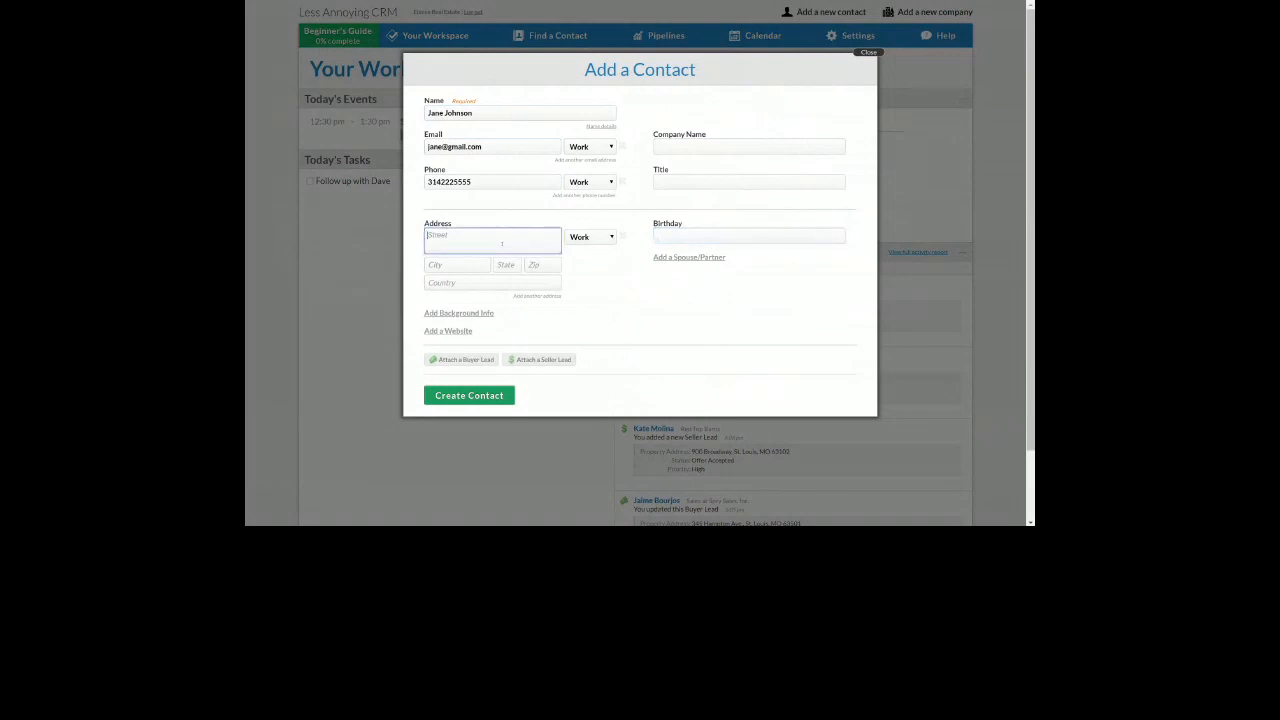
pyautogui.click(462, 266)
pyautogui.write('St. Louis')
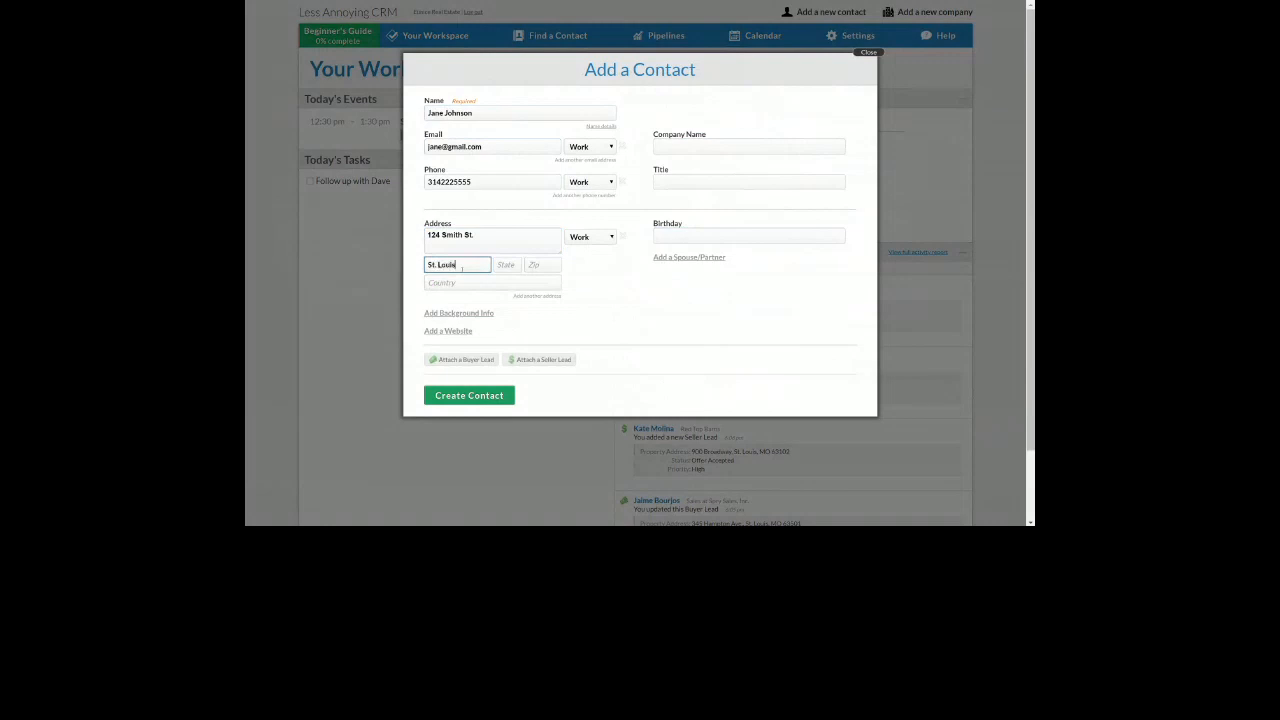
pyautogui.press('Tab')
pyautogui.write('MO')
pyautogui.press('Tab')
pyautogui.write('63425')
pyautogui.click(682, 336)
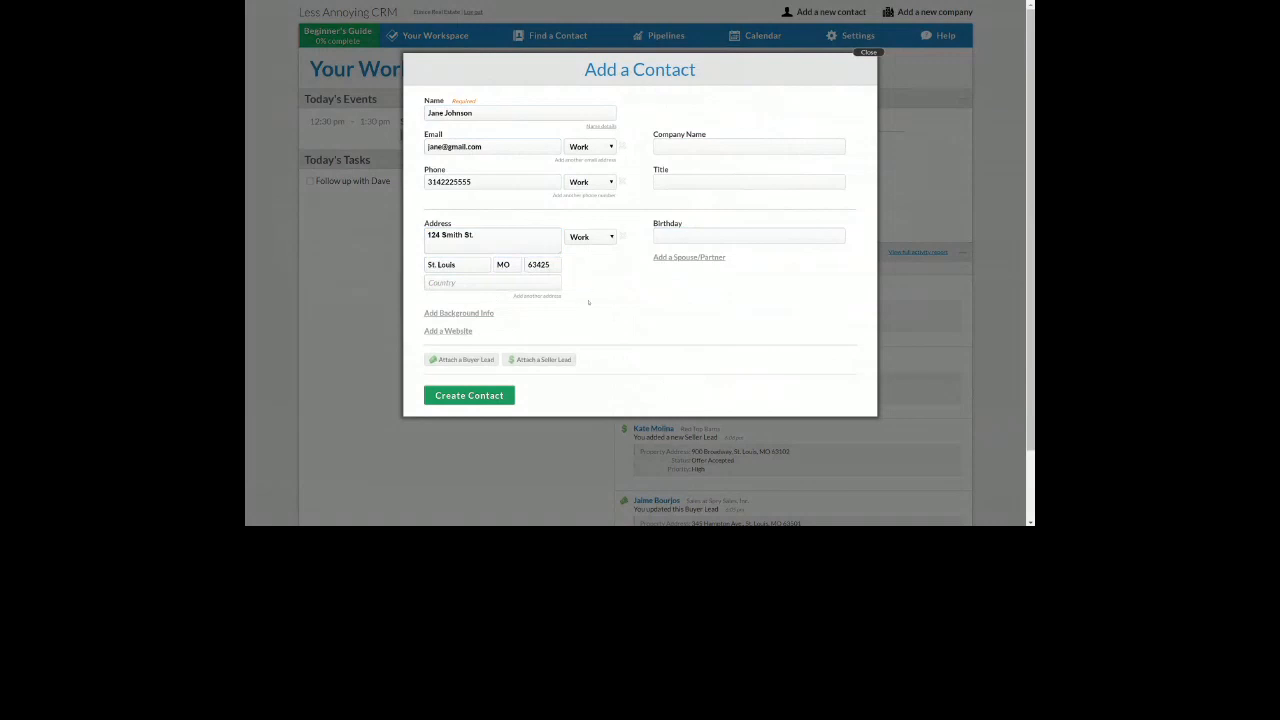
# Create the contact and review the saved e-mail, phone and address on the new profile page
pyautogui.click(457, 396)
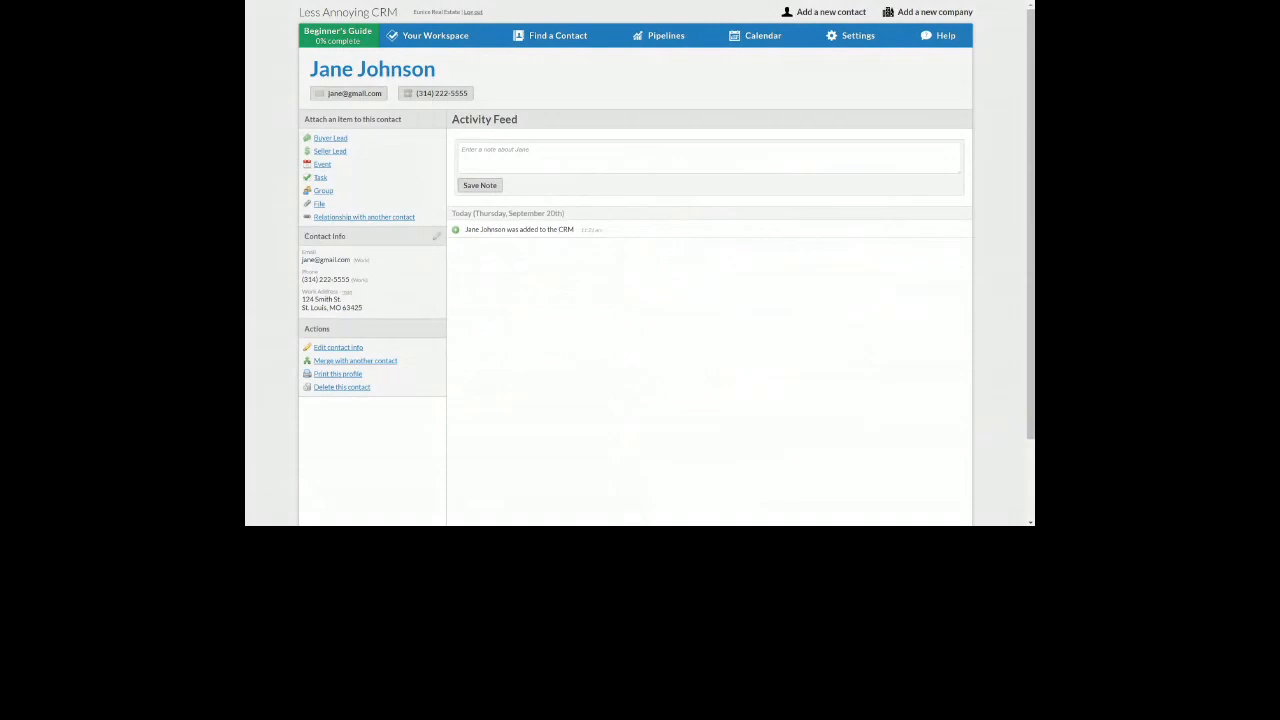
pyautogui.moveTo(303, 234); pyautogui.dragTo(398, 310)
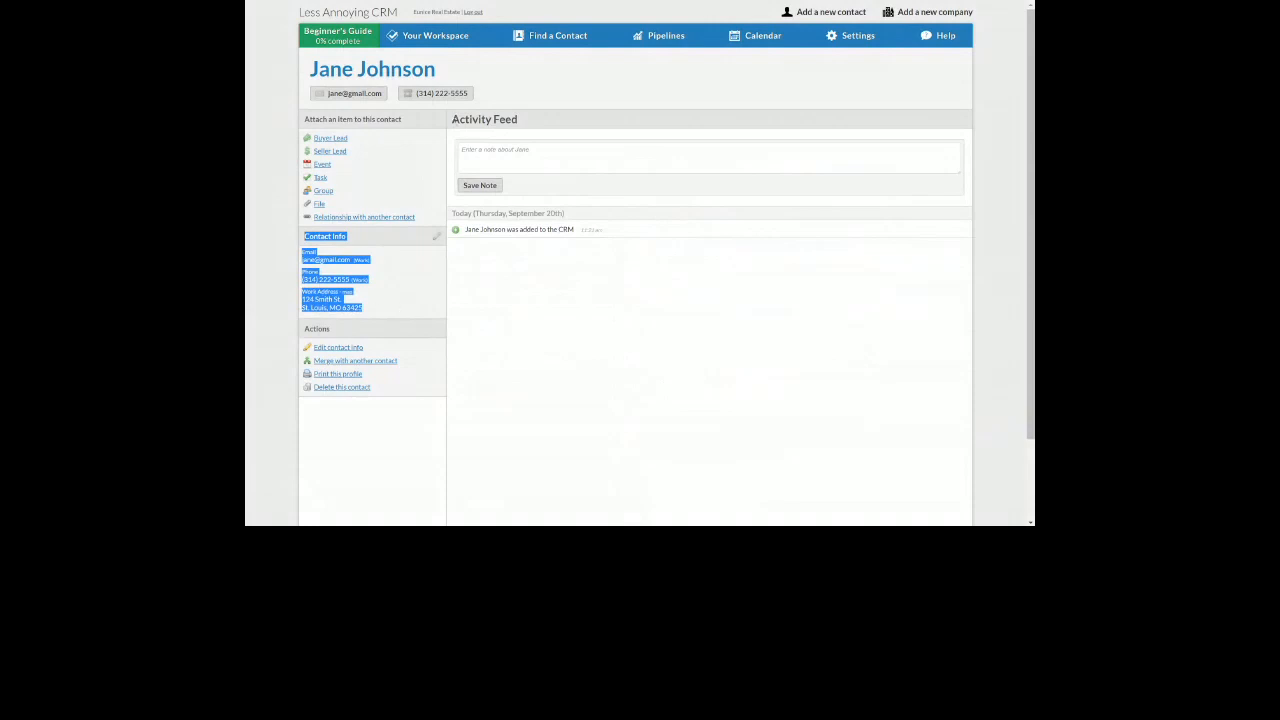
pyautogui.tripleClick(553, 120)
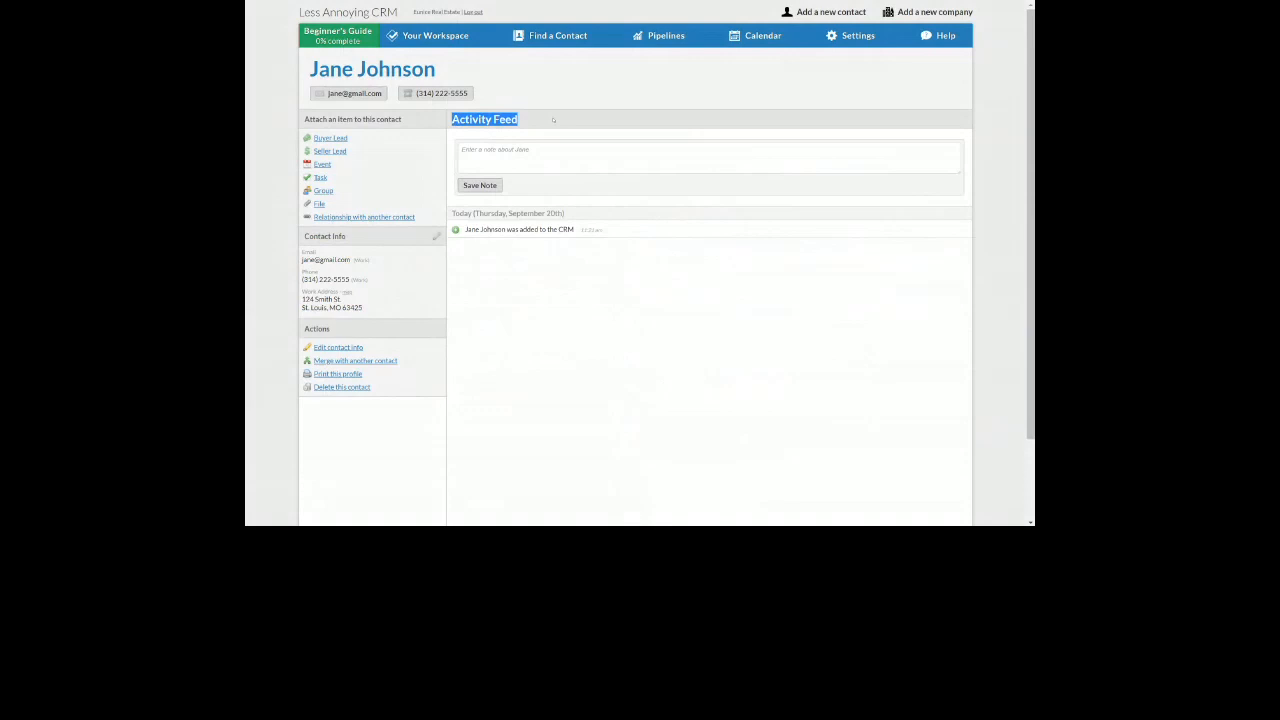
# Save an Activity Feed note that the contact has a property to sell and needs a call for details
pyautogui.click(528, 165)
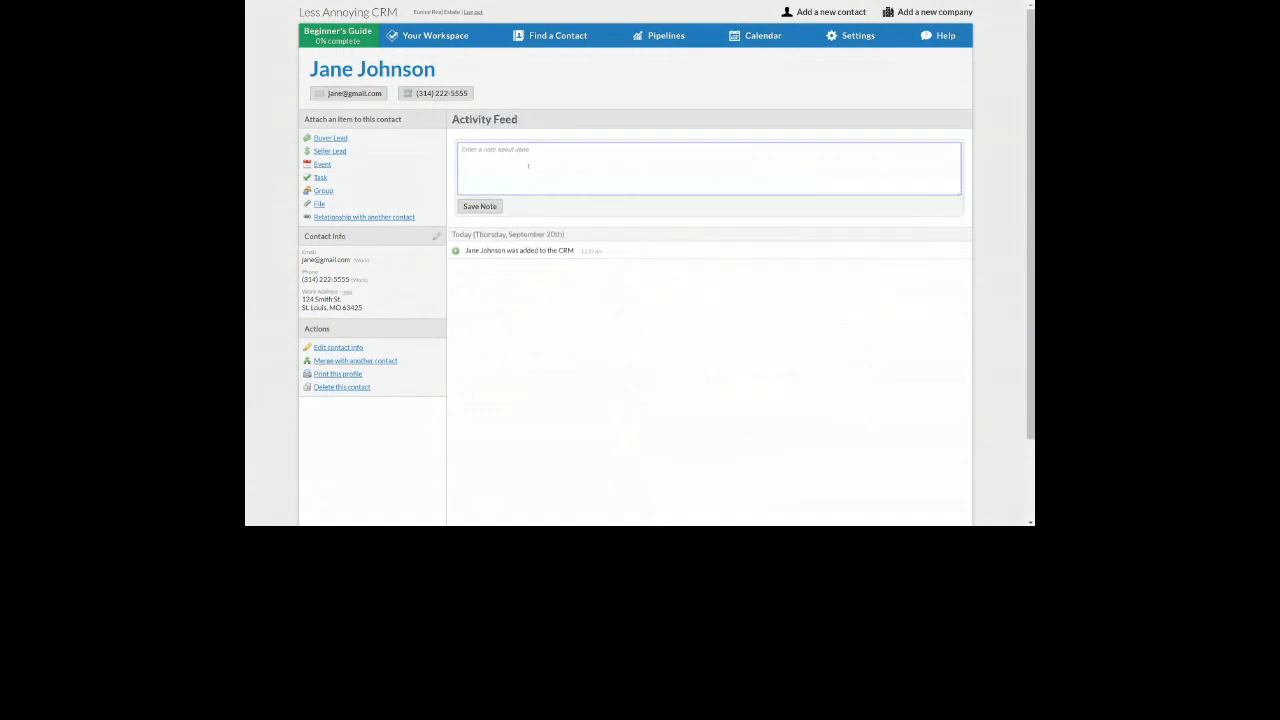
pyautogui.write('Jane reached out. intereste')
pyautogui.press('BackSpace')
pyautogui.press('BackSpace')
pyautogui.press('BackSpace')
pyautogui.press('BackSpace')
pyautogui.press('BackSpace')
pyautogui.press('BackSpace')
pyautogui.press('BackSpace')
pyautogui.write("as a proerty she's looking to sell. need to call her for more details.")
pyautogui.click(480, 206)
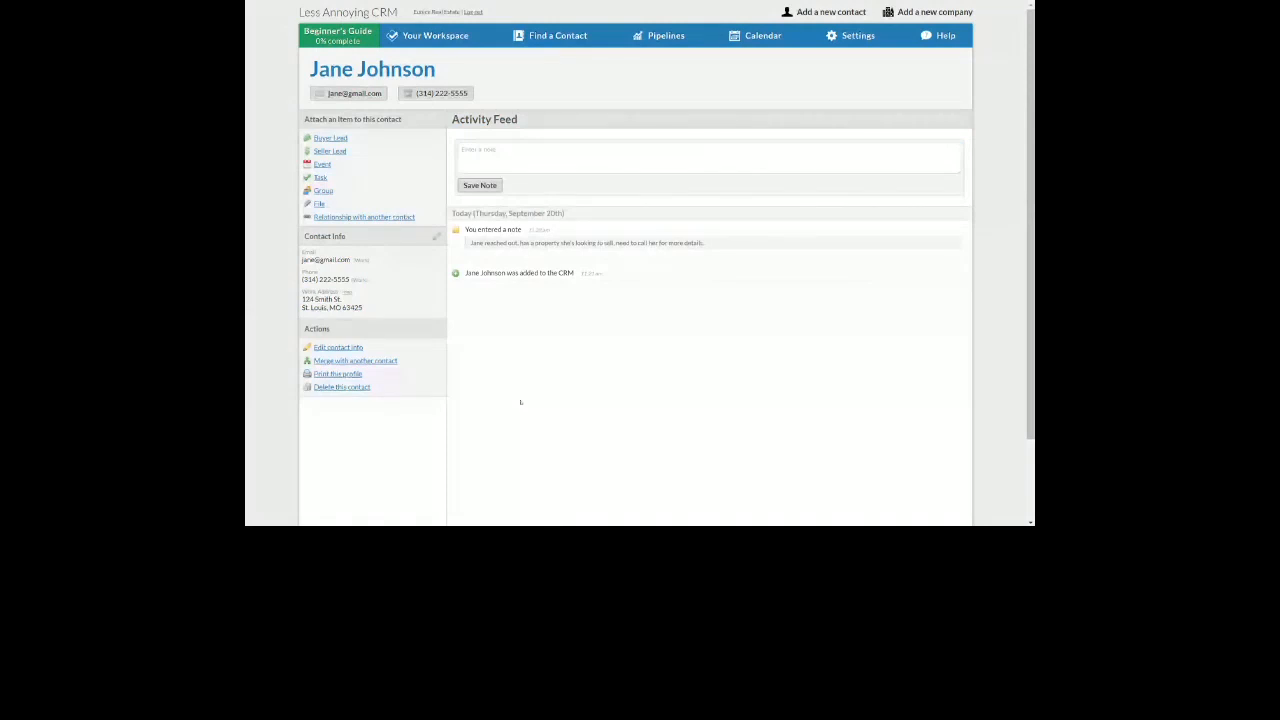
pyautogui.moveTo(508, 213); pyautogui.dragTo(565, 231)
# Attach a task to call the contact about the property, due September 20th, 2018
pyautogui.moveTo(341, 180); pyautogui.dragTo(313, 163)
pyautogui.moveTo(637, 256)
pyautogui.click(320, 177)
pyautogui.write('Call Jane about')
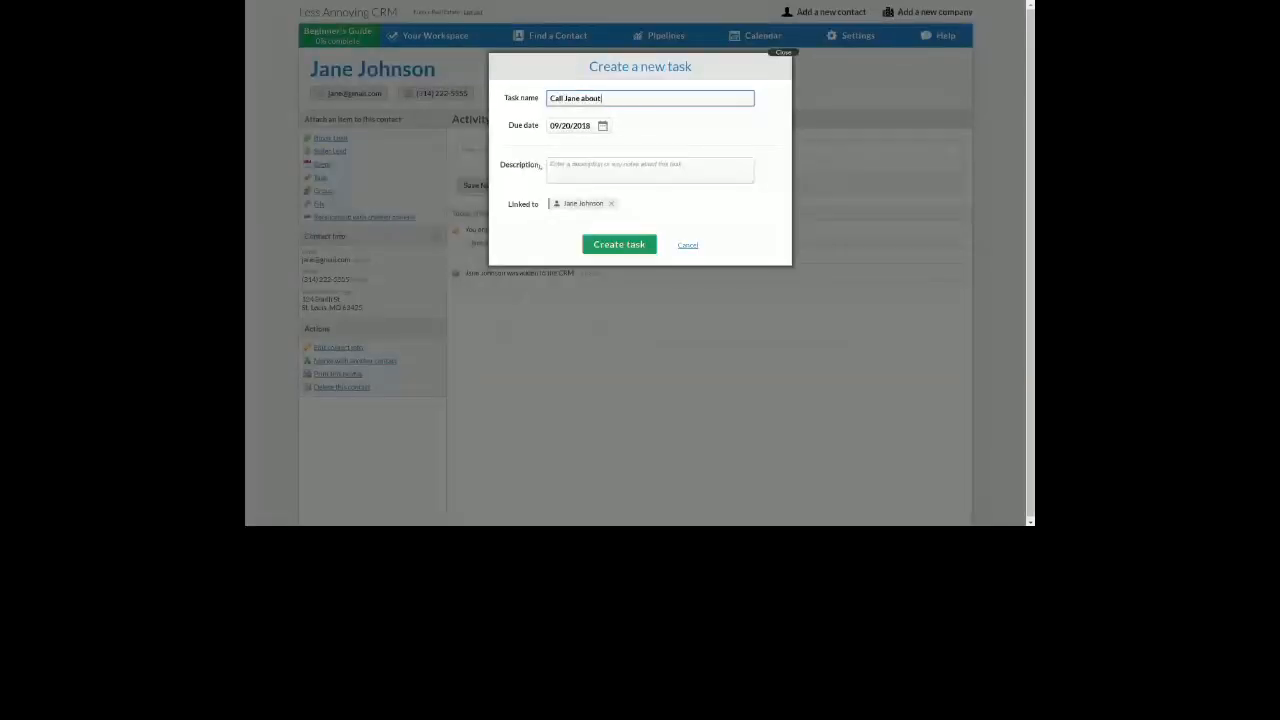
pyautogui.write(' property')
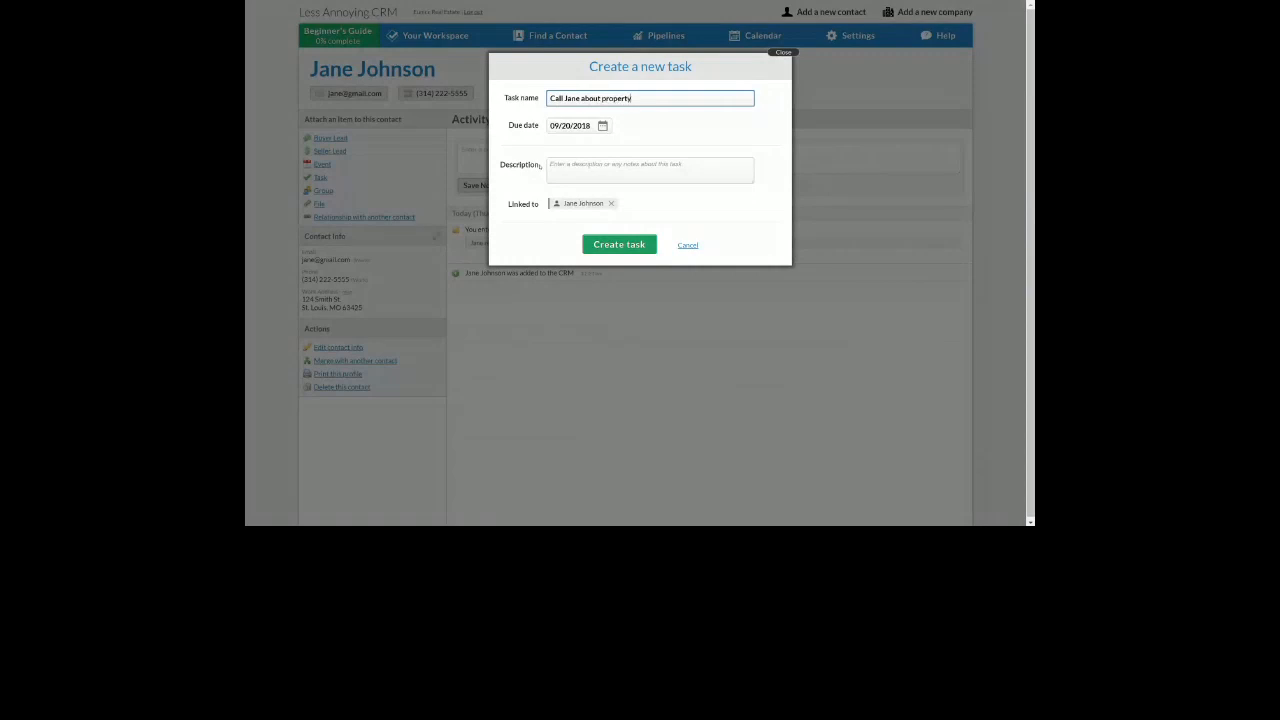
pyautogui.click(597, 250)
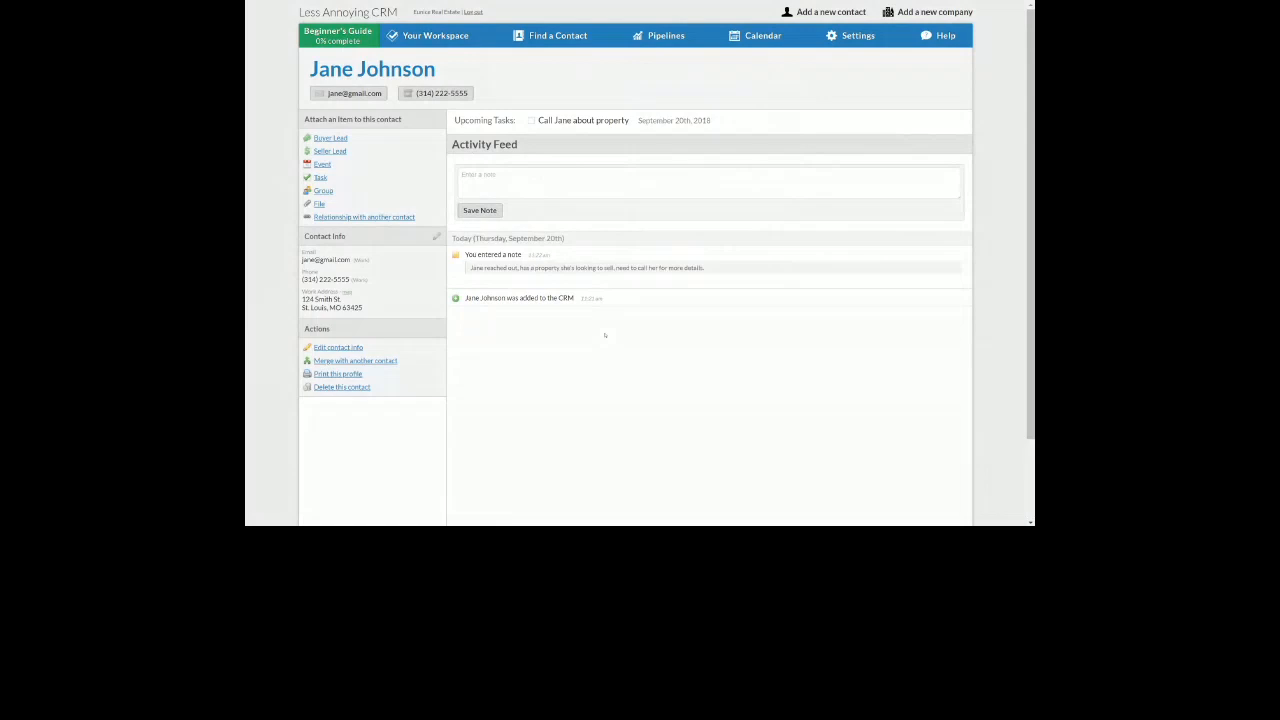
pyautogui.moveTo(456, 120); pyautogui.dragTo(633, 120)
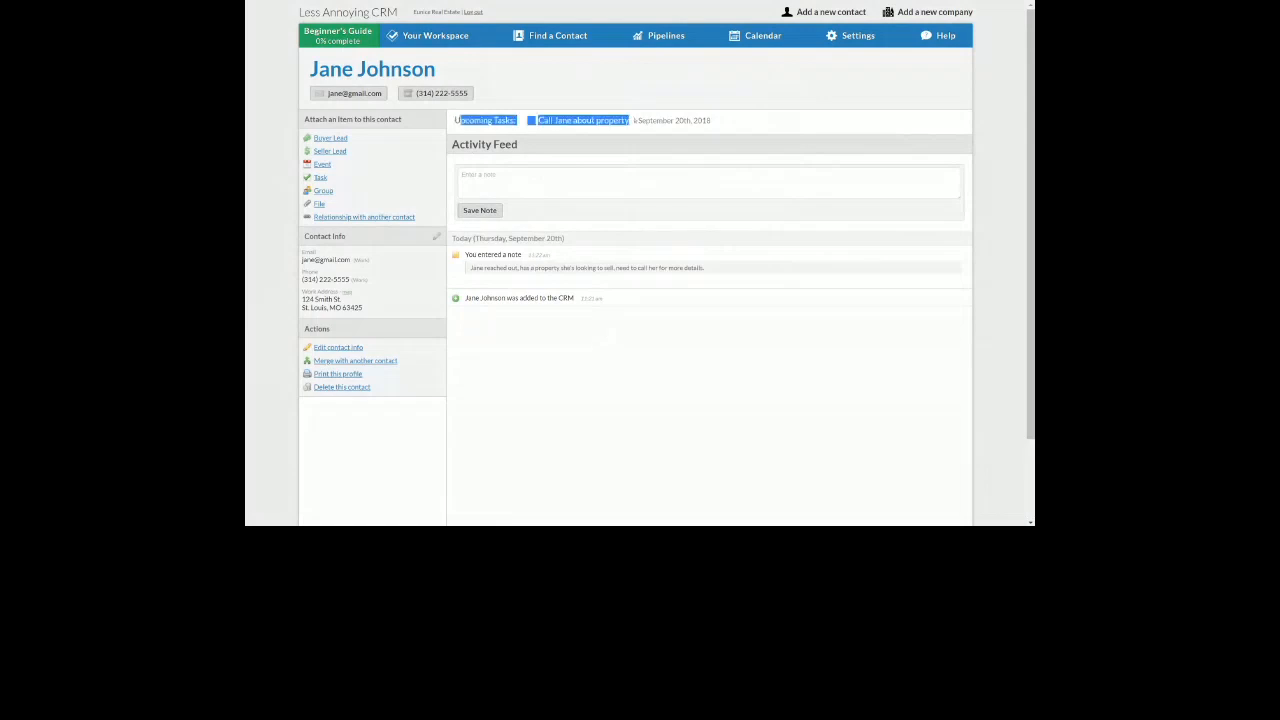
pyautogui.click(600, 149)
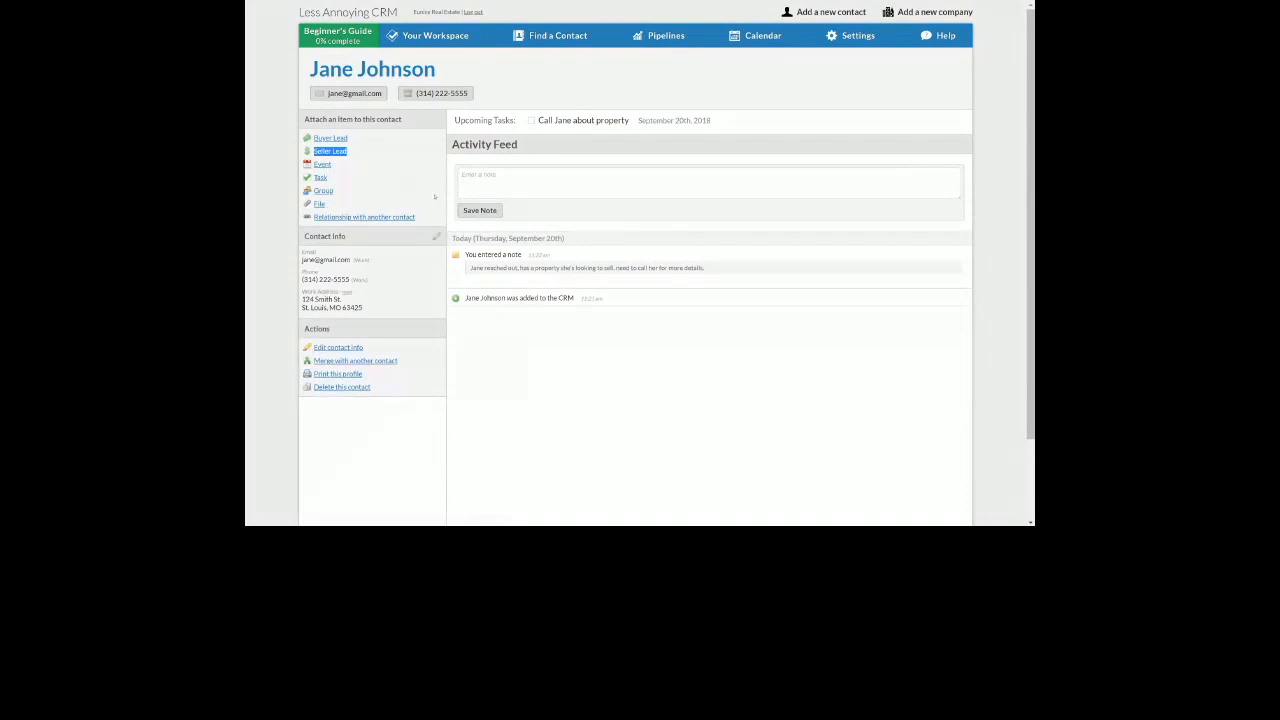
# Open the Seller Lead form from the contact's 'Attach an item to this contact' links
pyautogui.click(338, 152)
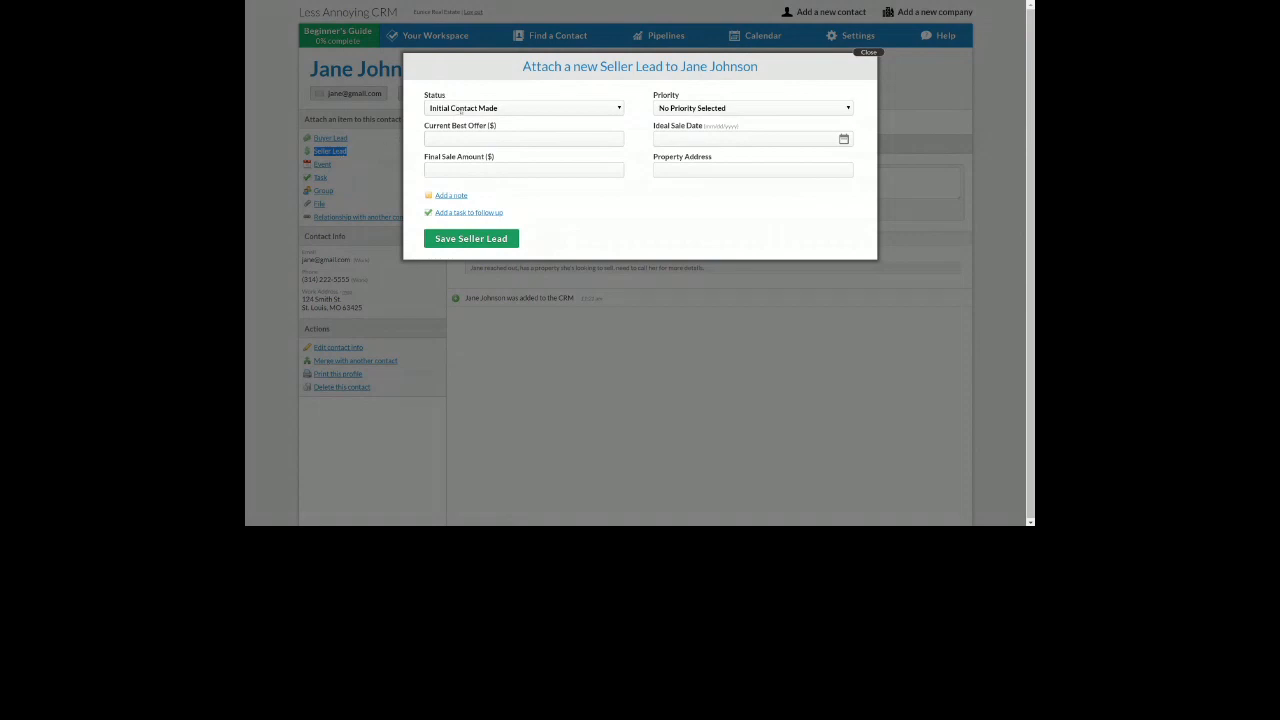
# Set the new seller lead's Status to Listed and Priority to High Priority
pyautogui.click(461, 107)
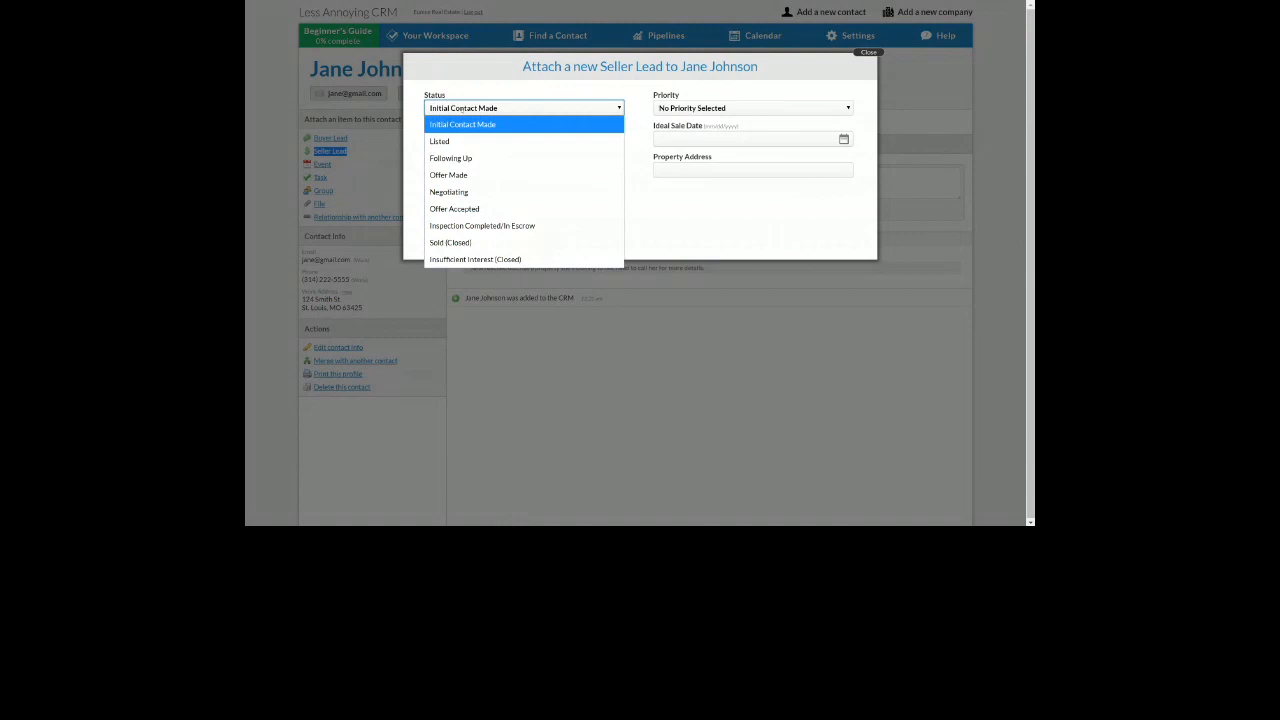
pyautogui.click(455, 142)
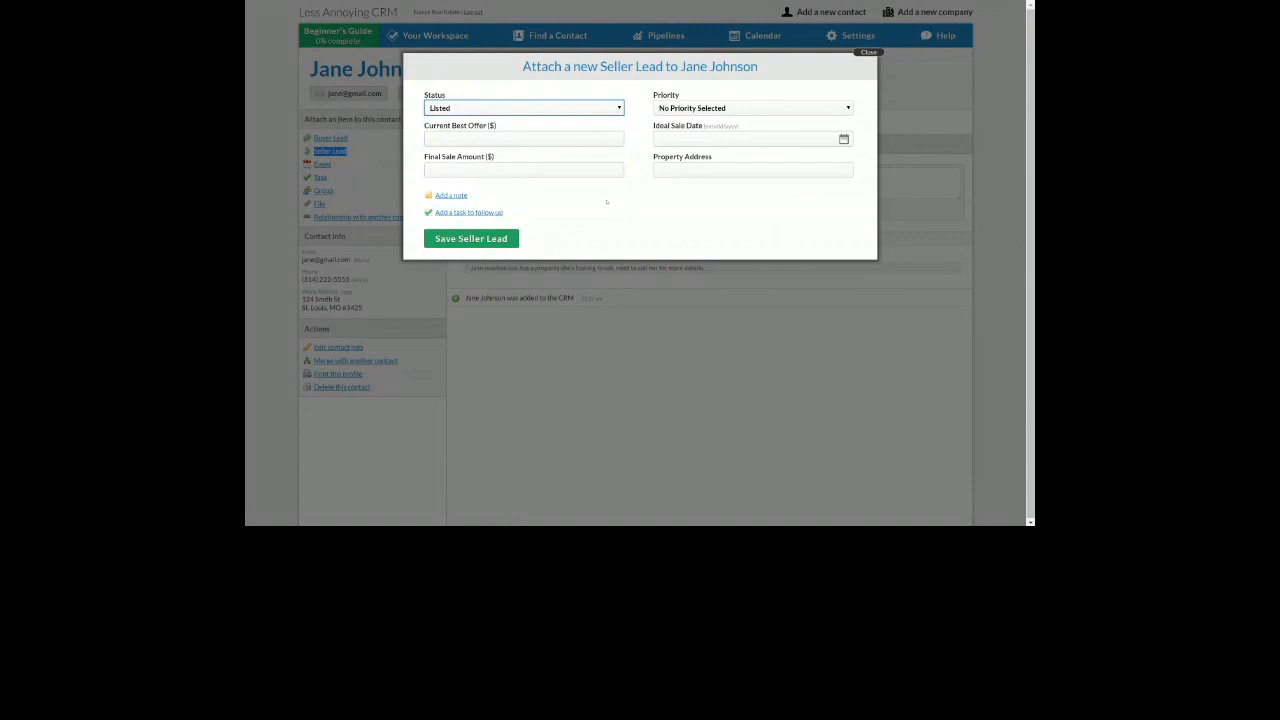
pyautogui.moveTo(648, 100); pyautogui.dragTo(680, 96)
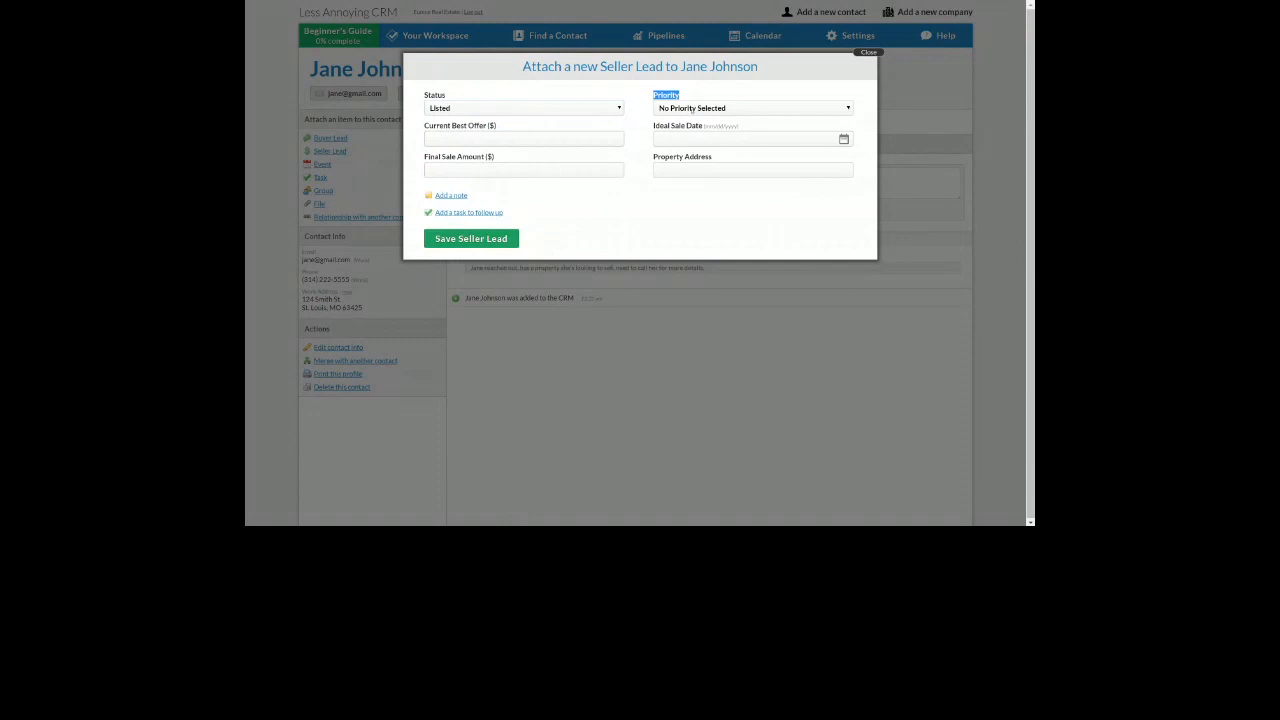
pyautogui.click(752, 108)
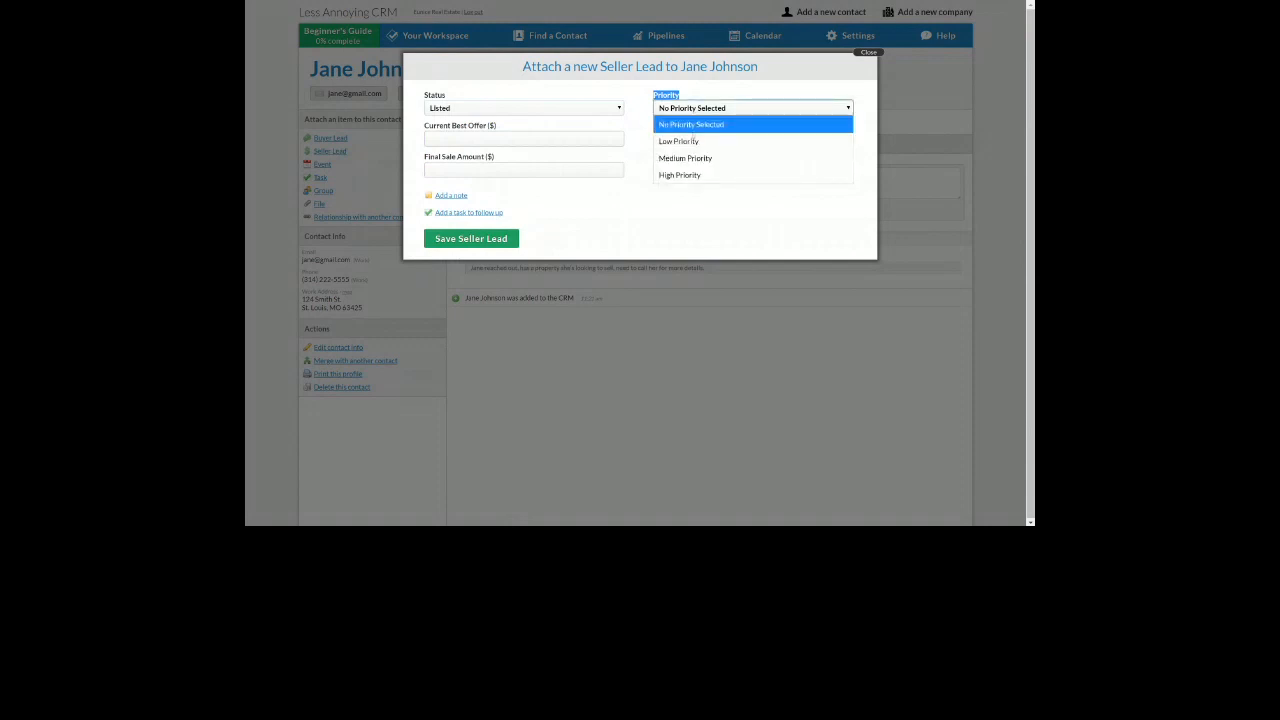
pyautogui.click(690, 174)
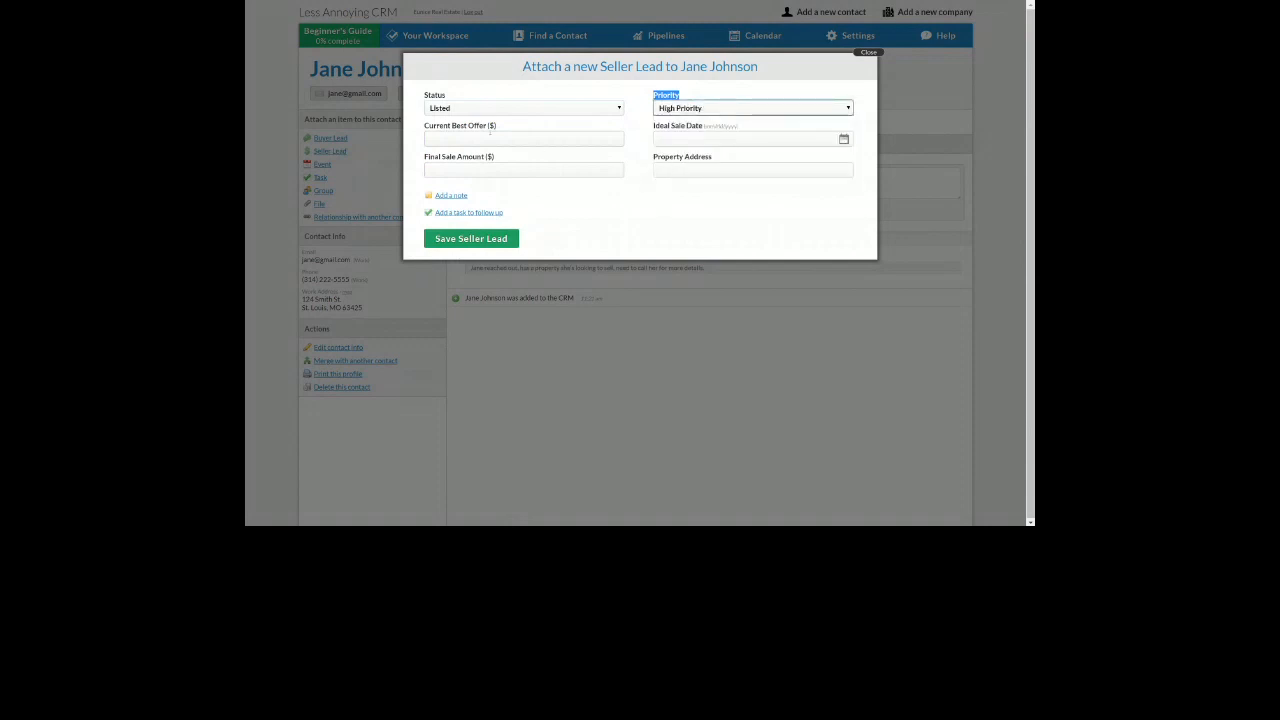
pyautogui.moveTo(437, 127); pyautogui.dragTo(497, 127)
pyautogui.moveTo(434, 157); pyautogui.dragTo(522, 158)
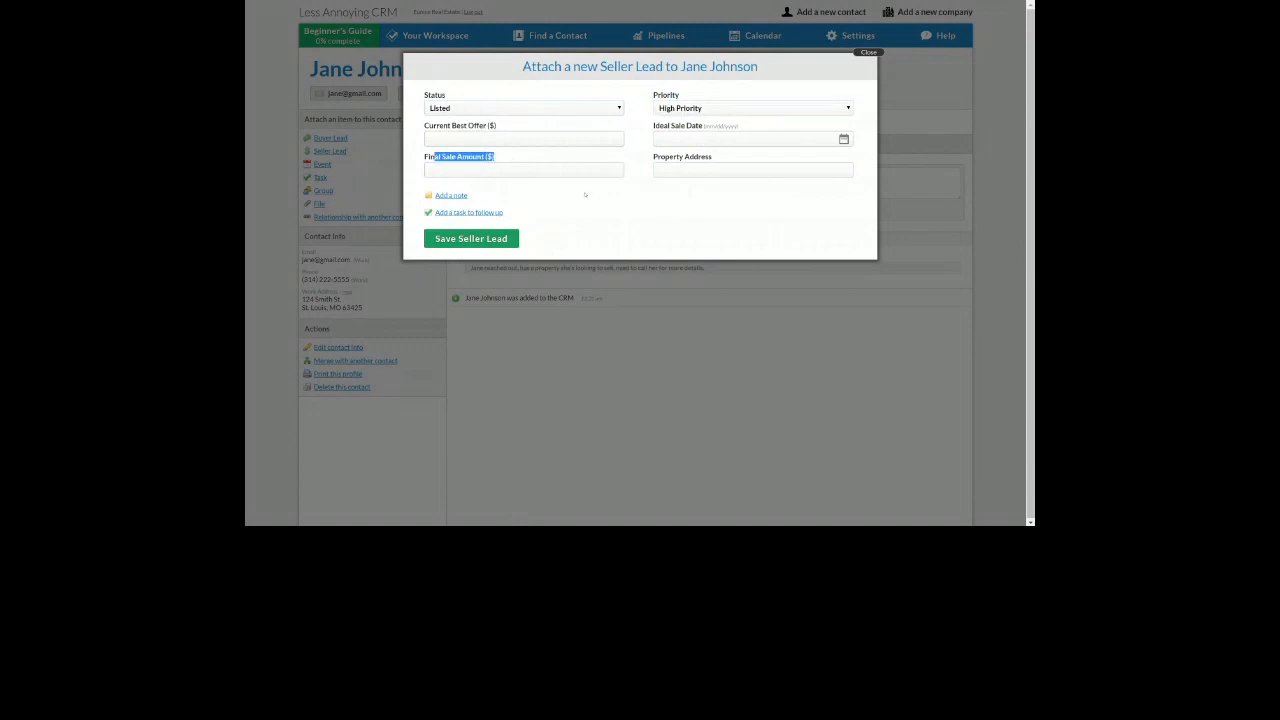
# Set the lead's Ideal Sale Date to 01/14/2019 in the date picker
pyautogui.click(683, 141)
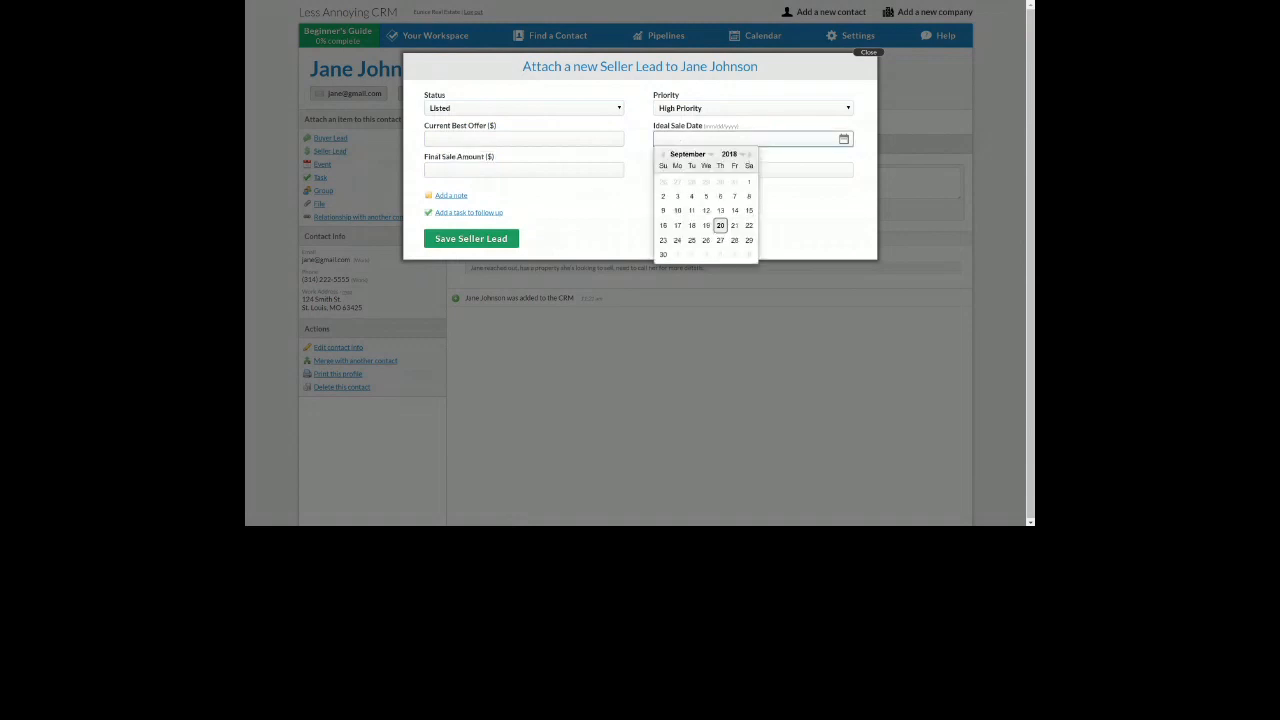
pyautogui.click(749, 156)
pyautogui.click(749, 156)
pyautogui.click(749, 156)
pyautogui.click(749, 156)
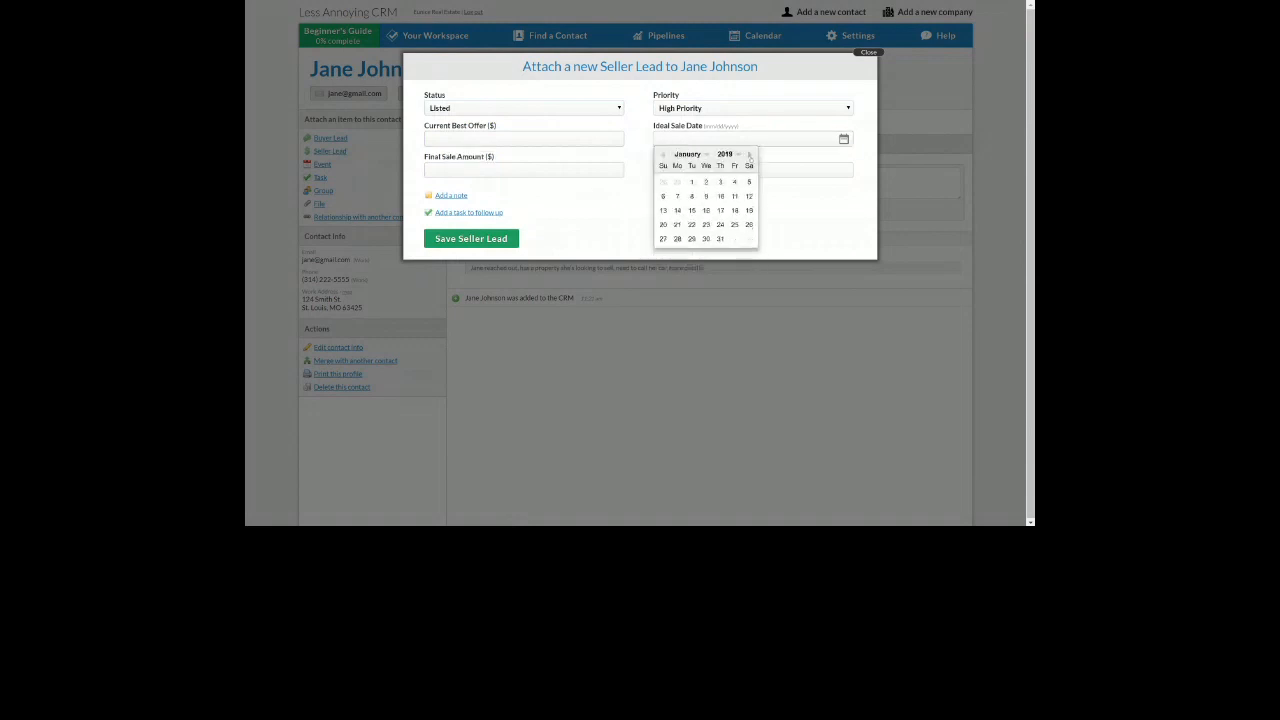
pyautogui.click(676, 210)
# Enter the listing's street address in St. Louis in the Property Address field
pyautogui.click(684, 172)
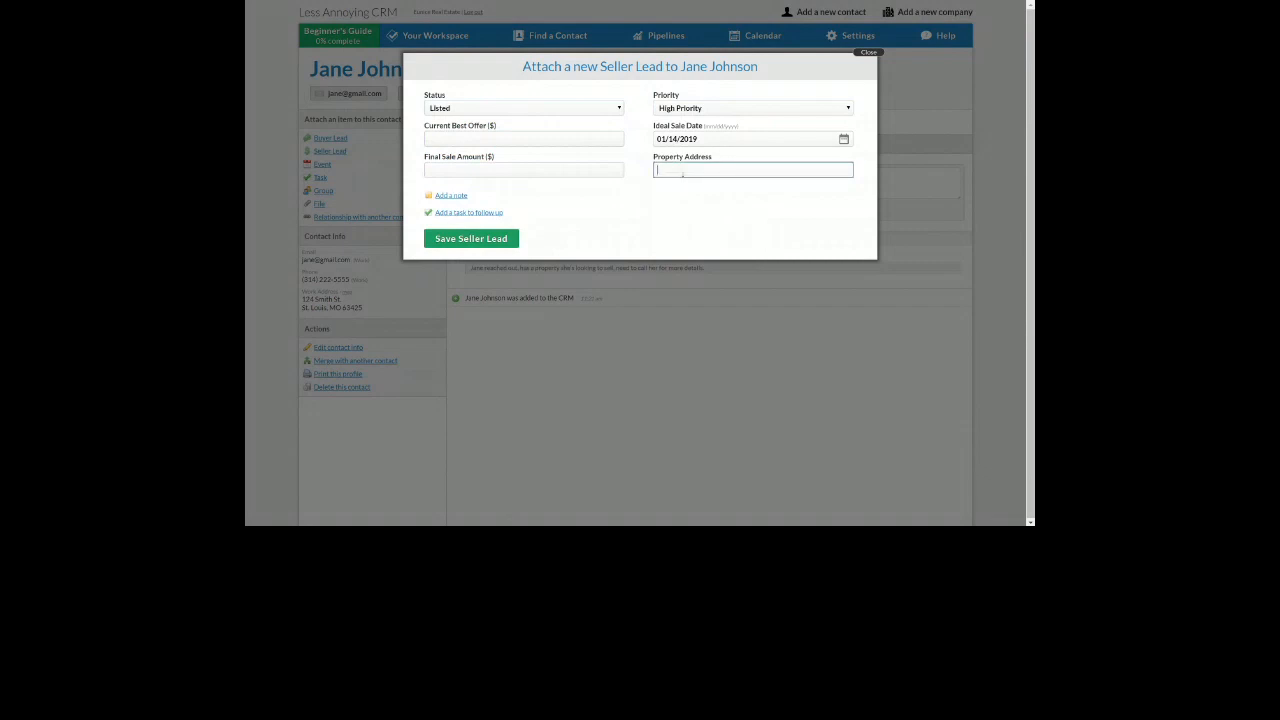
pyautogui.write('123 Main St., St. Louis, MO 63111')
pyautogui.moveTo(483, 197); pyautogui.dragTo(459, 212)
pyautogui.click(496, 197)
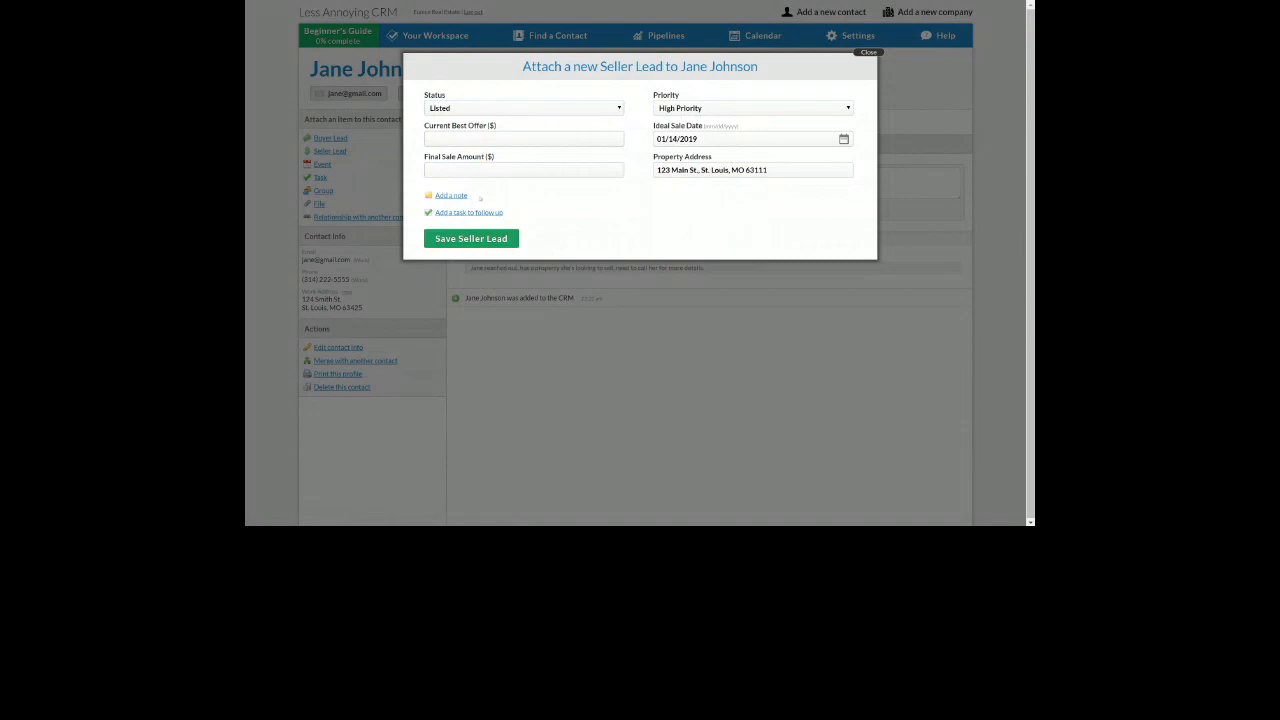
pyautogui.click(455, 195)
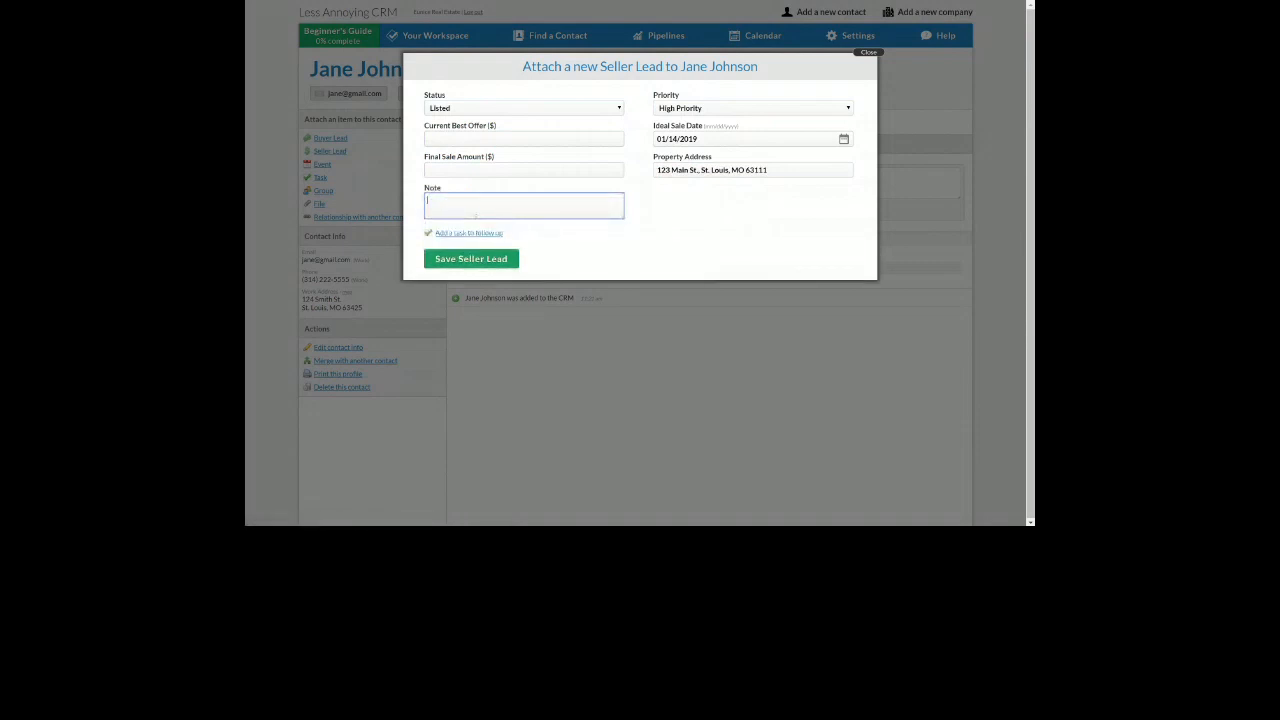
# Add a lead note that the contact has a 3-bed, 1-bath home going on the market
pyautogui.write("Spoke with jane, has a 3bed 1bath ste's puttingo n the")
pyautogui.press('BackSpace')
pyautogui.press('BackSpace')
pyautogui.press('BackSpace')
pyautogui.press('BackSpace')
pyautogui.press('BackSpace')
pyautogui.press('BackSpace')
pyautogui.press('BackSpace')
pyautogui.write('n the market')
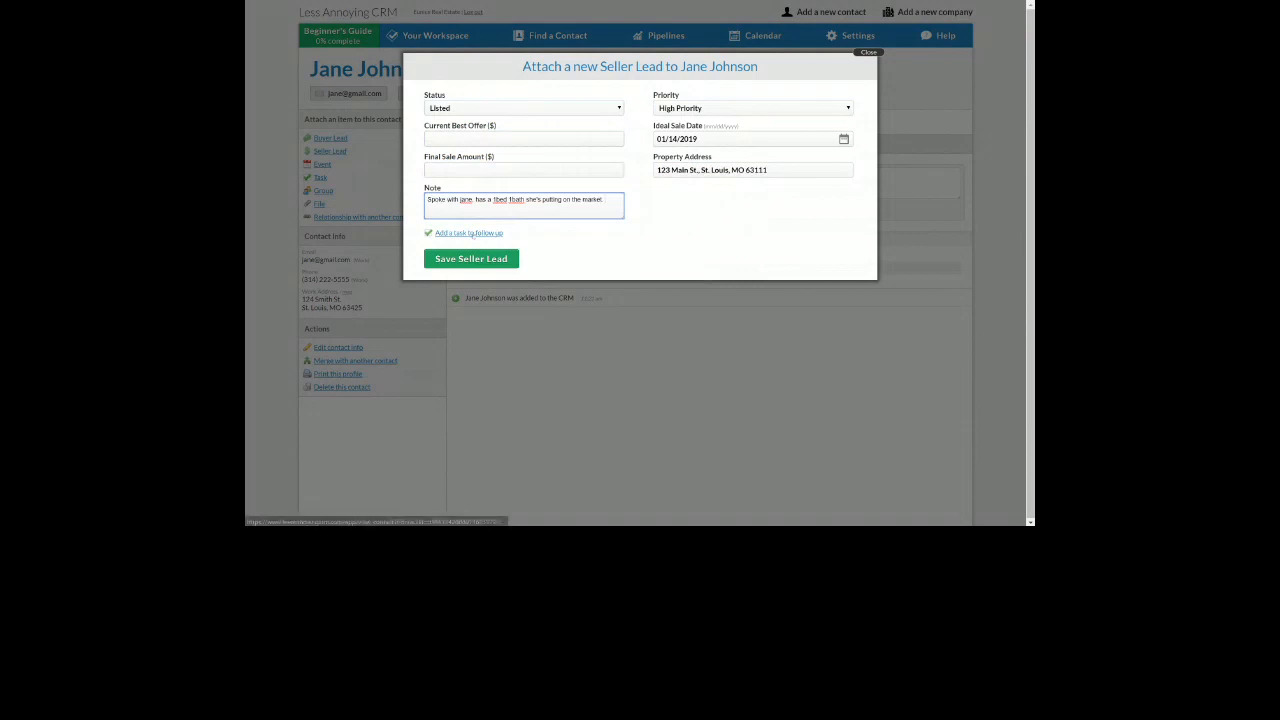
# Add a follow-up task on scheduling inspection due 09/25/2018 and save the seller lead
pyautogui.click(470, 233)
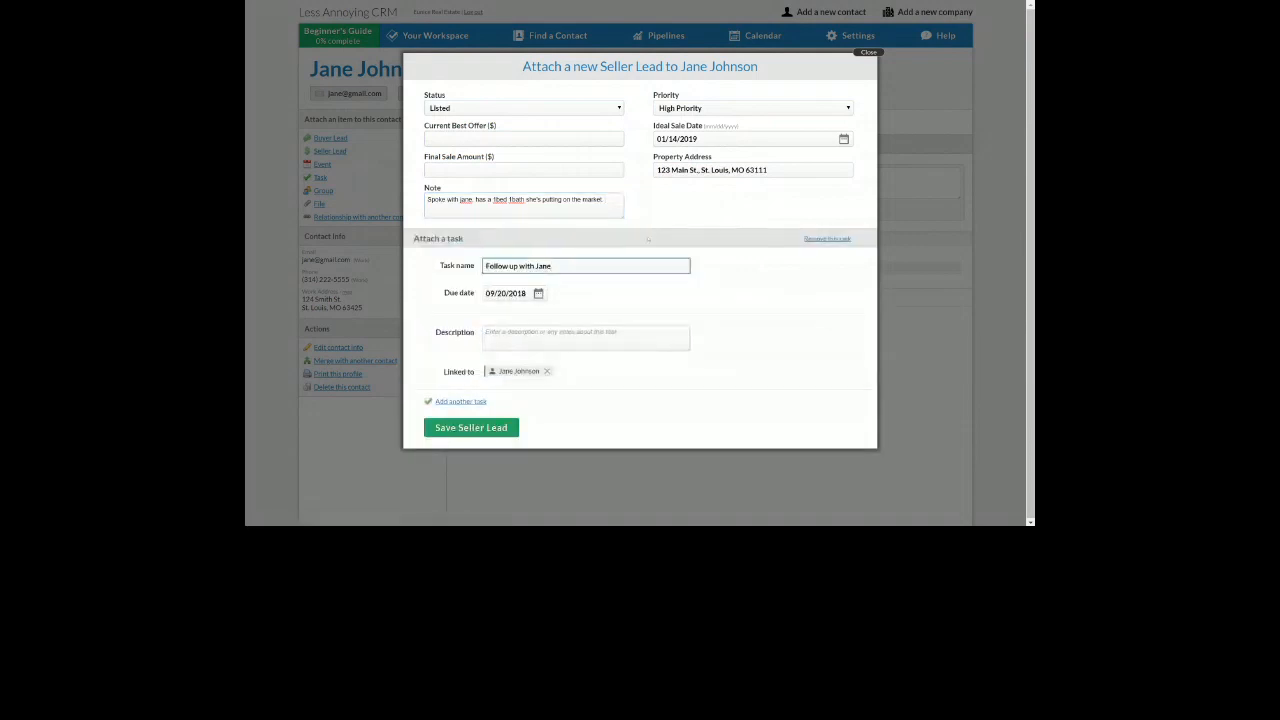
pyautogui.press('Tab')
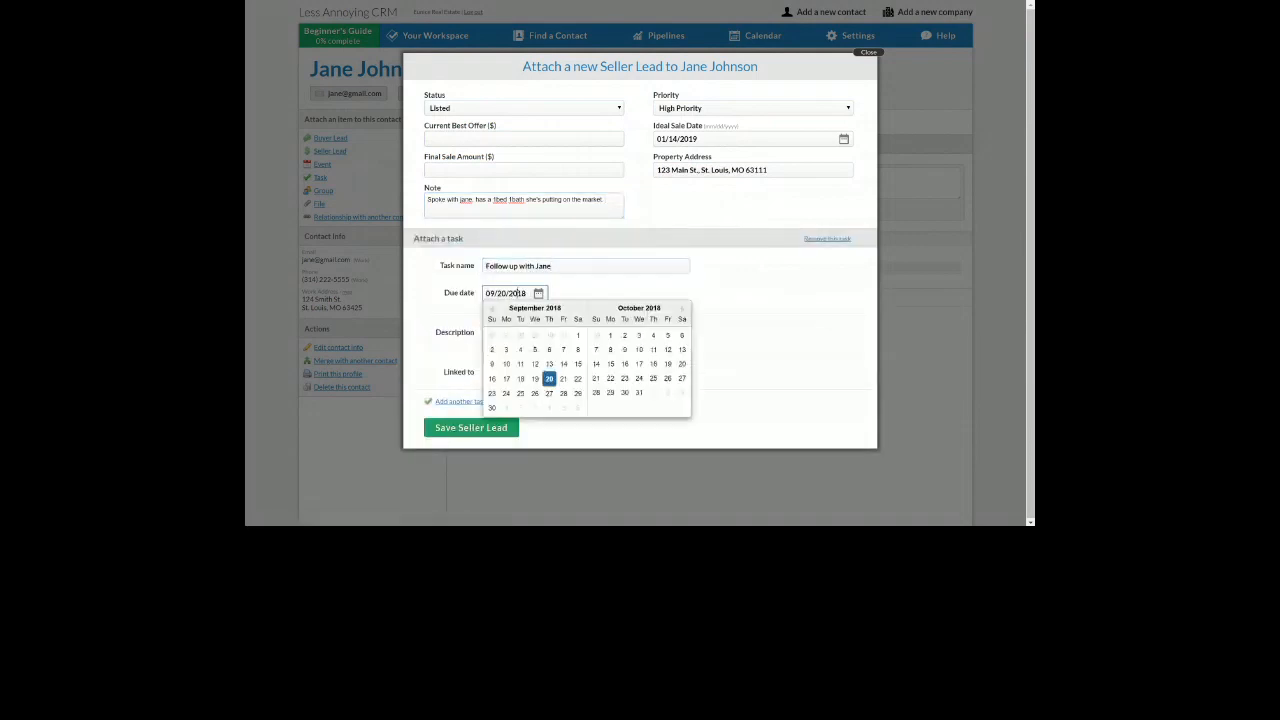
pyautogui.click(518, 394)
pyautogui.click(559, 268)
pyautogui.write('on scheduling inspection')
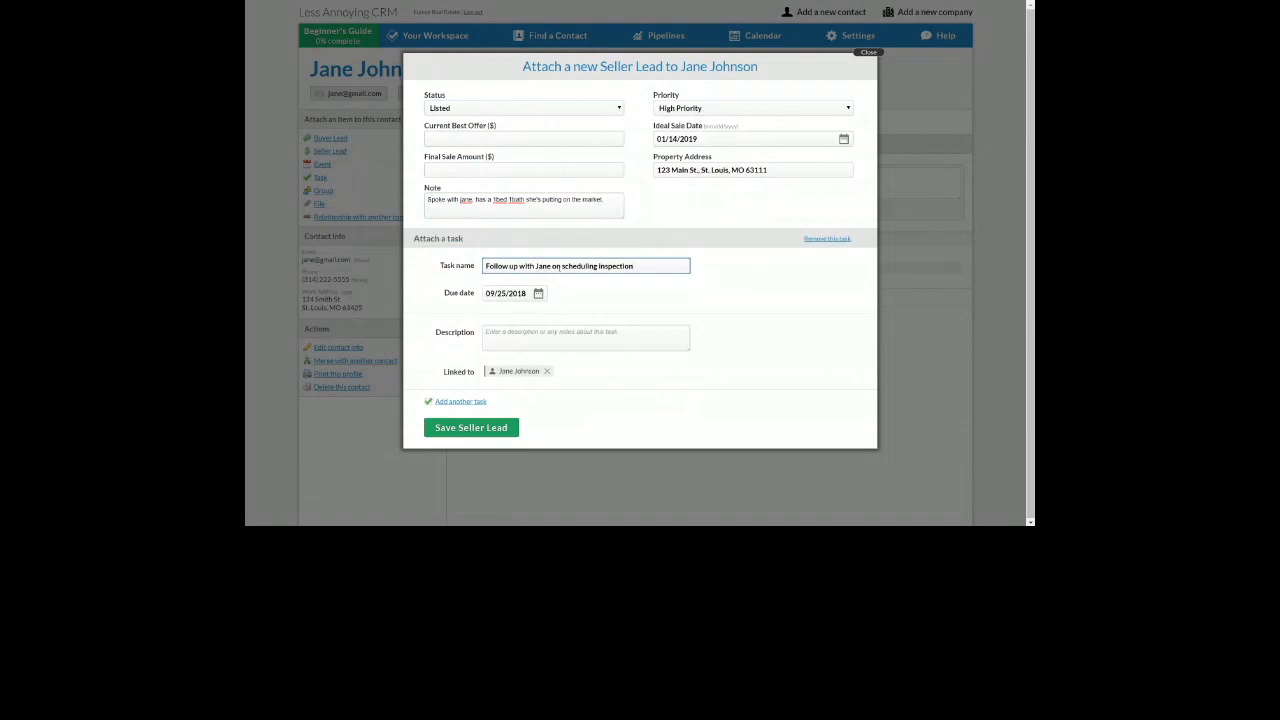
pyautogui.click(474, 430)
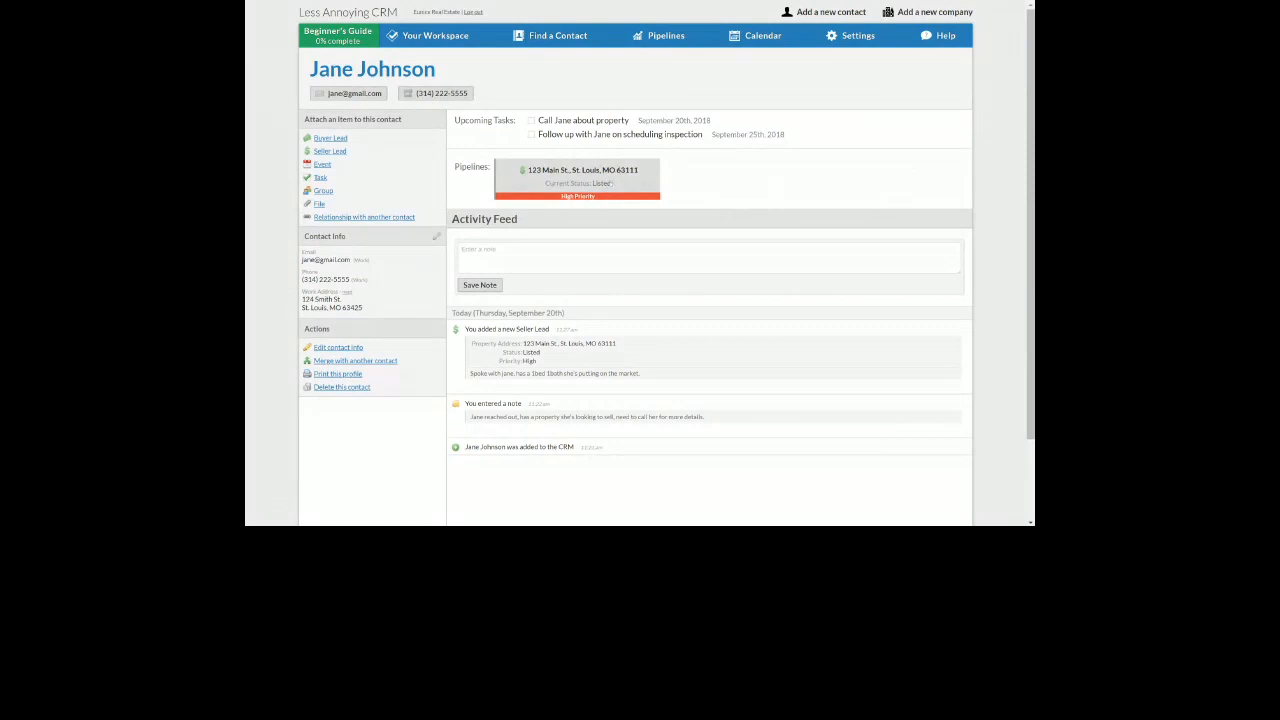
# Open the Update Seller Lead Status dialog from the new pipeline card
pyautogui.click(610, 183)
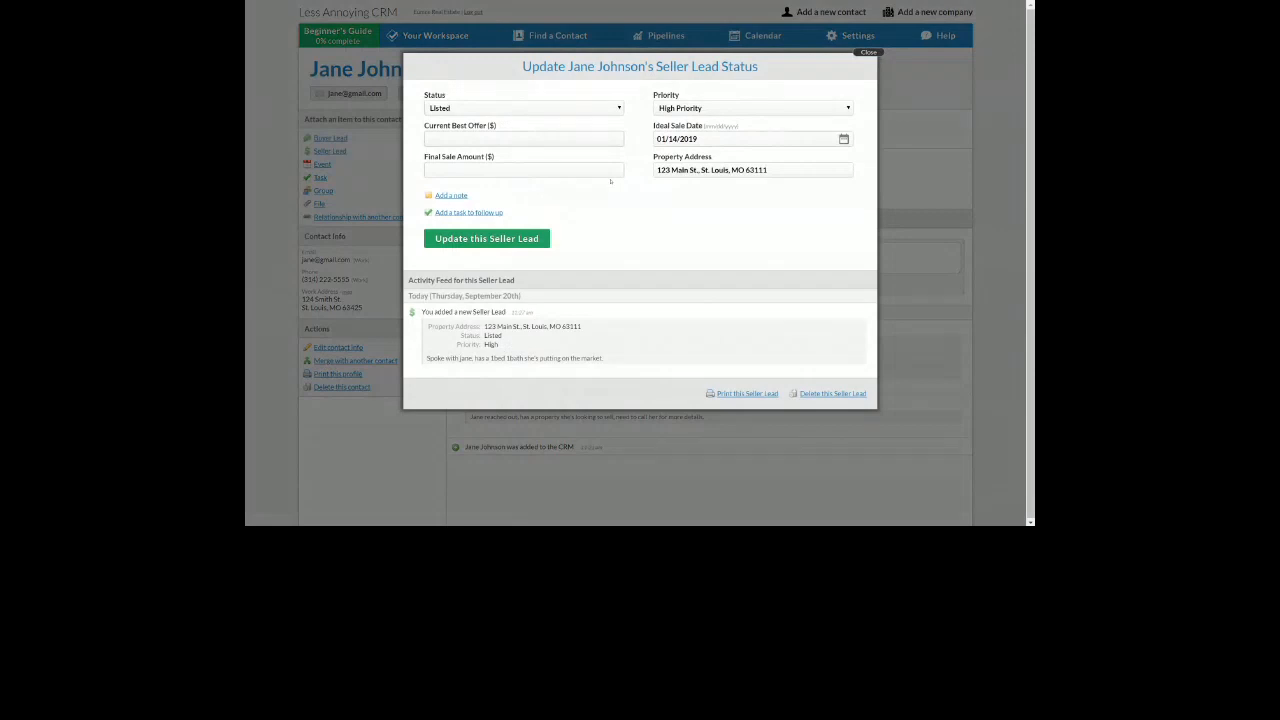
# Close the Update Seller Lead Status dialog, back on the contact's page
pyautogui.click(899, 175)
pyautogui.moveTo(363, 308); pyautogui.dragTo(303, 299)
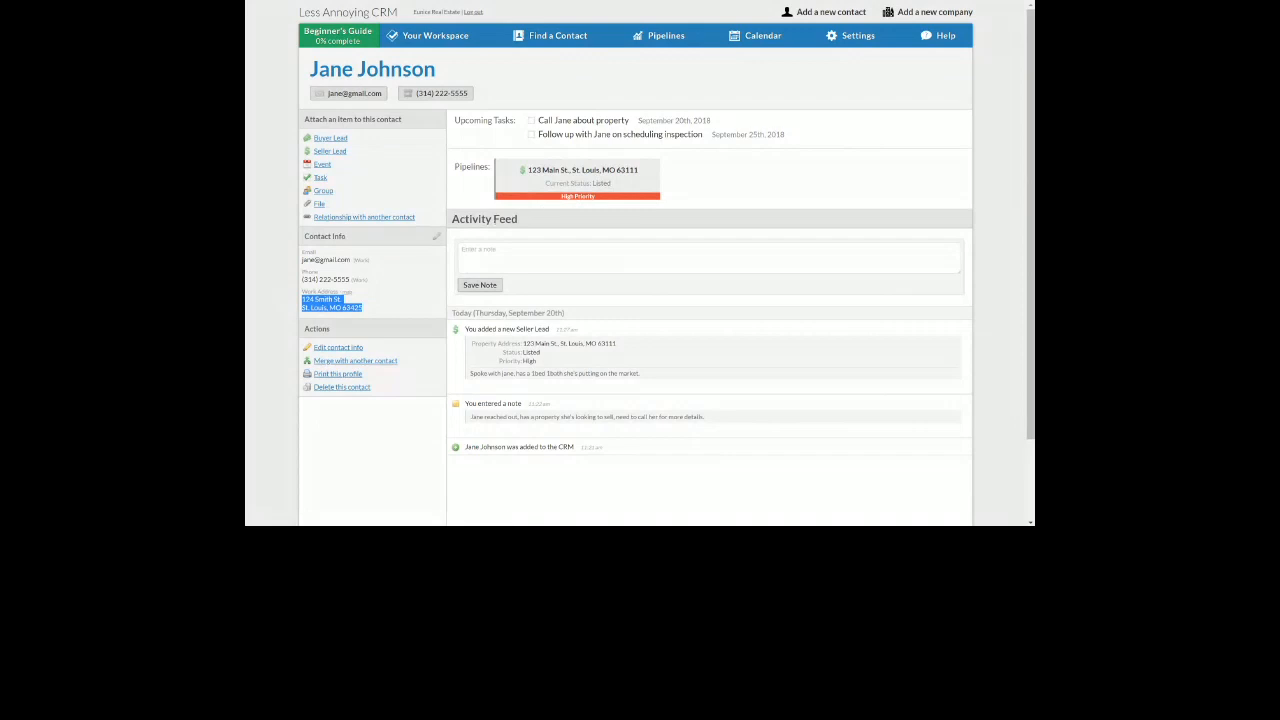
pyautogui.click(368, 304)
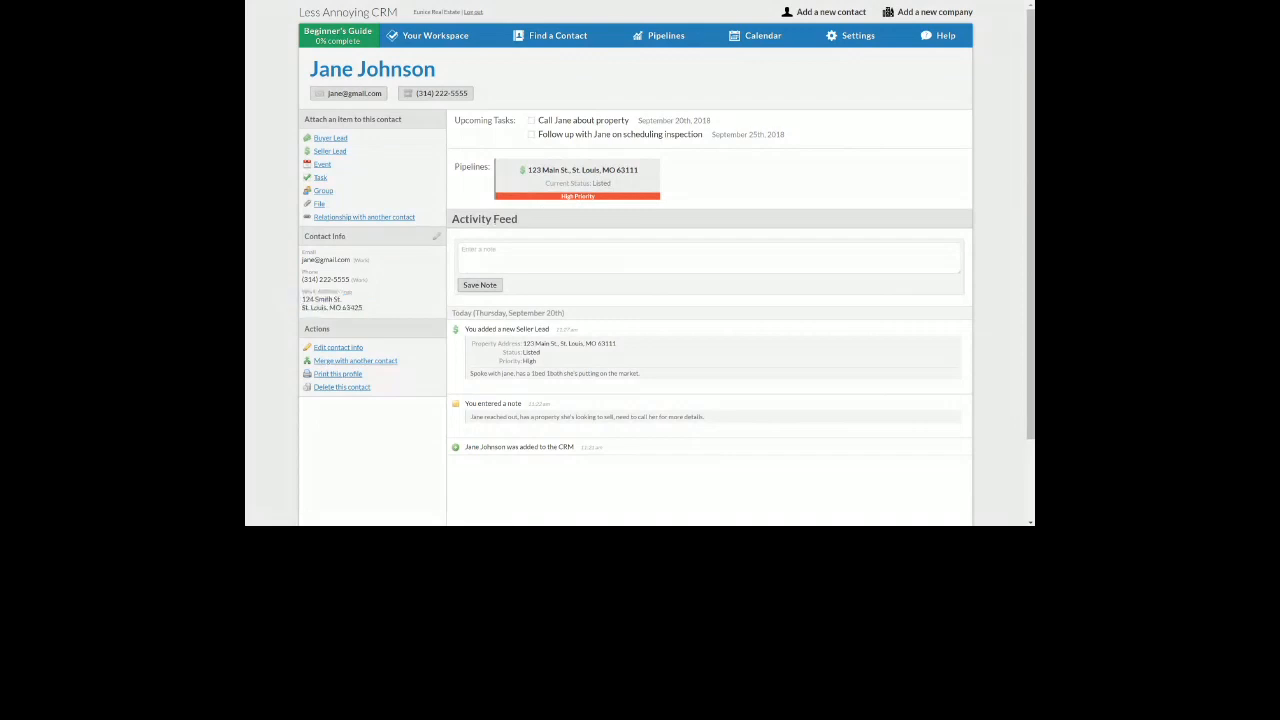
pyautogui.moveTo(303, 240); pyautogui.dragTo(373, 240)
pyautogui.scroll(-1, 492, 243)
pyautogui.moveTo(777, 81); pyautogui.dragTo(562, 88)
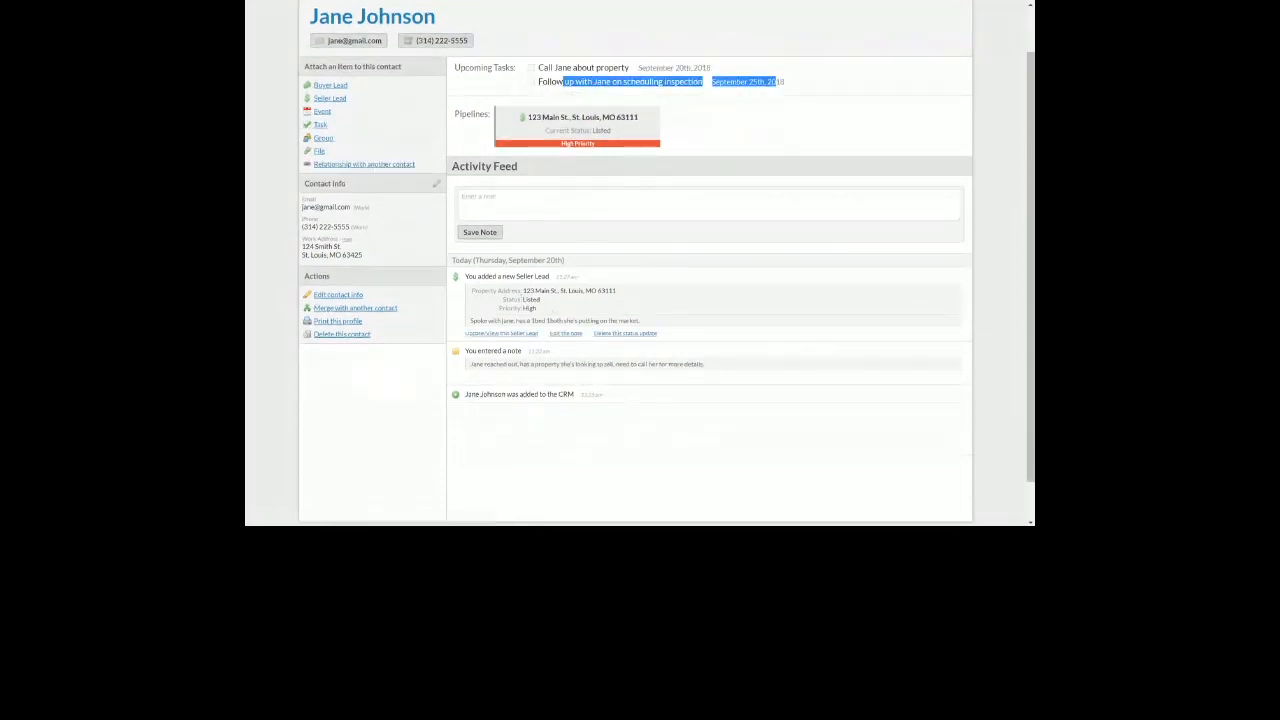
pyautogui.moveTo(477, 277); pyautogui.dragTo(592, 291)
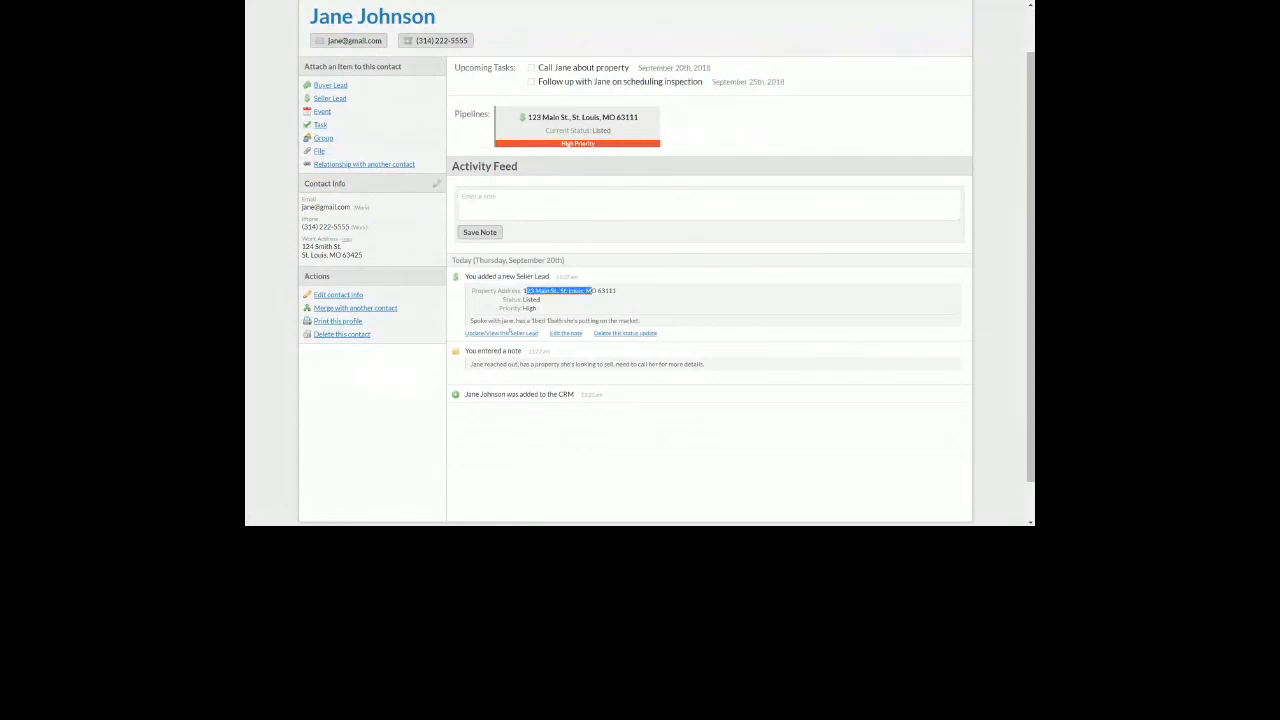
pyautogui.moveTo(484, 321); pyautogui.dragTo(604, 321)
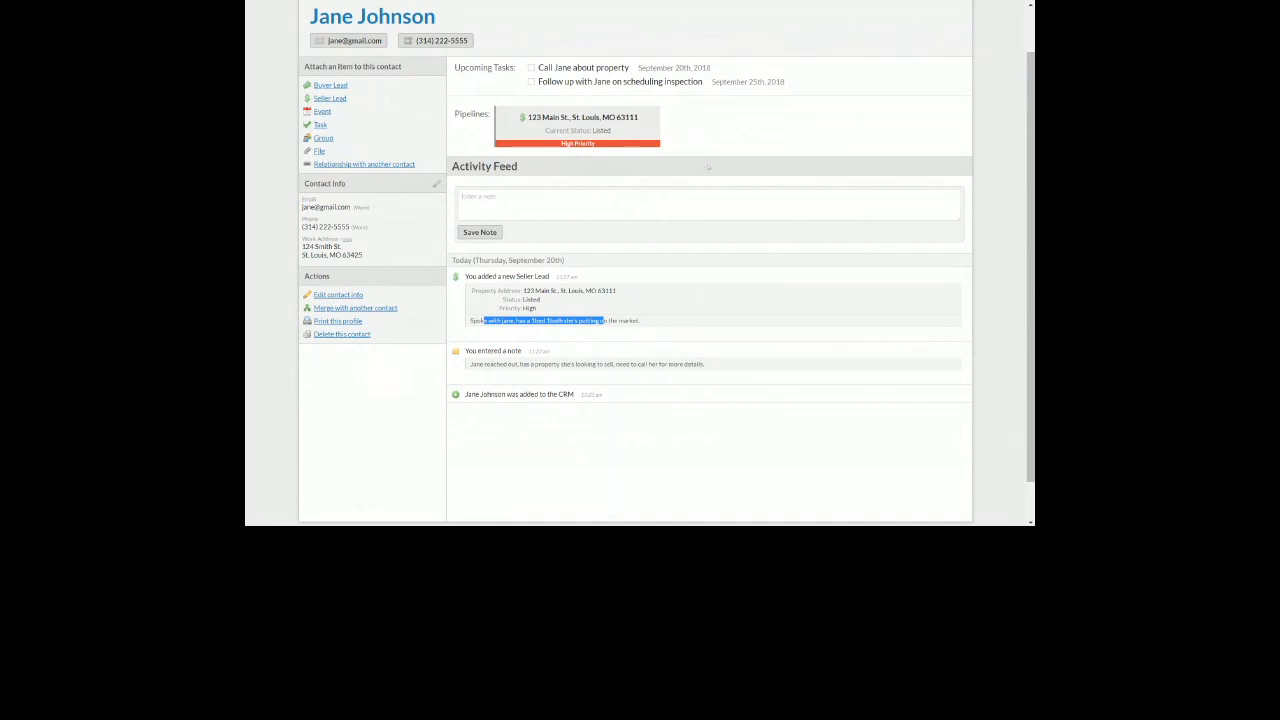
pyautogui.scroll(1, 708, 167)
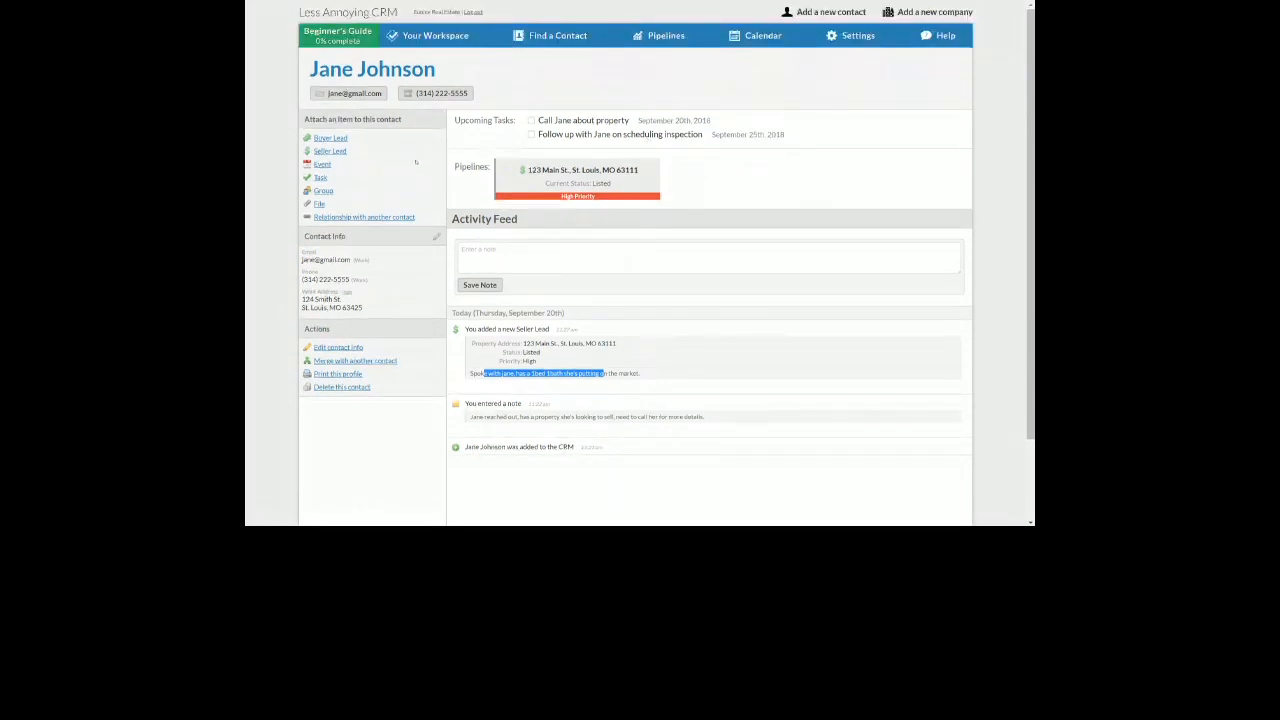
pyautogui.tripleClick(350, 152)
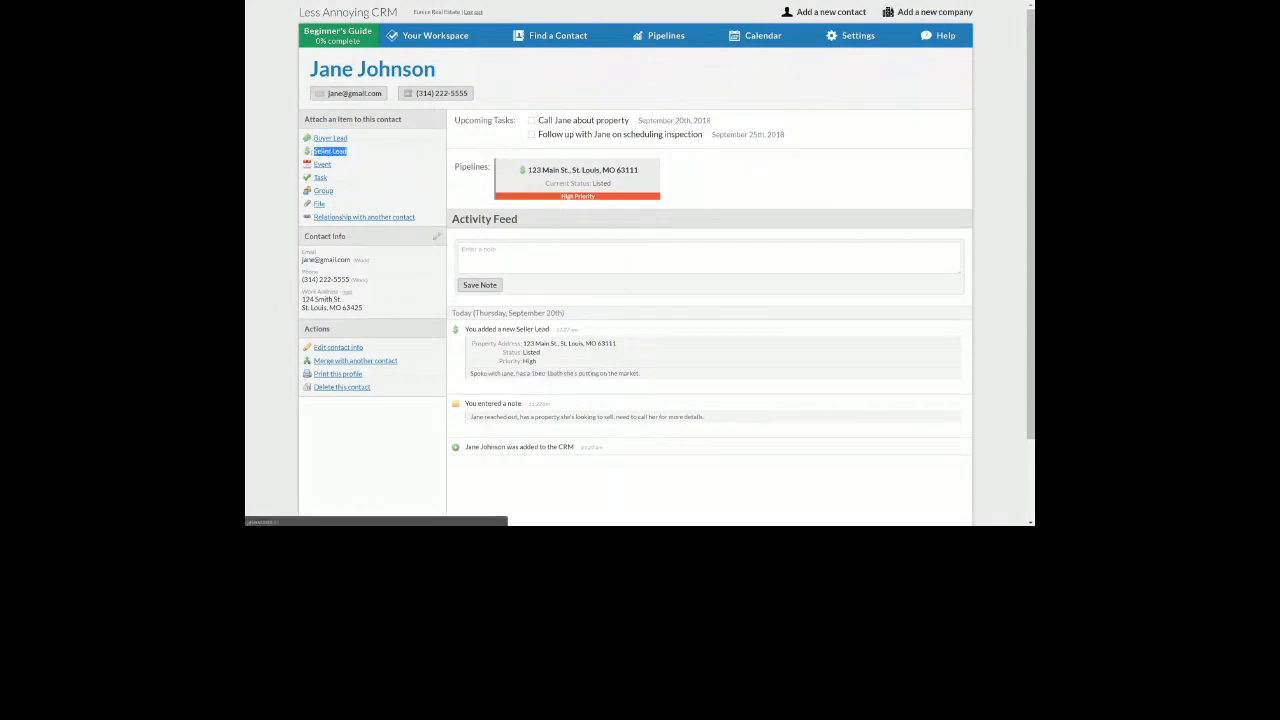
# Start another seller lead and enter its 456 Main St. property address, fixing the city's spelling
pyautogui.click(339, 156)
pyautogui.click(689, 168)
pyautogui.write('456 M')
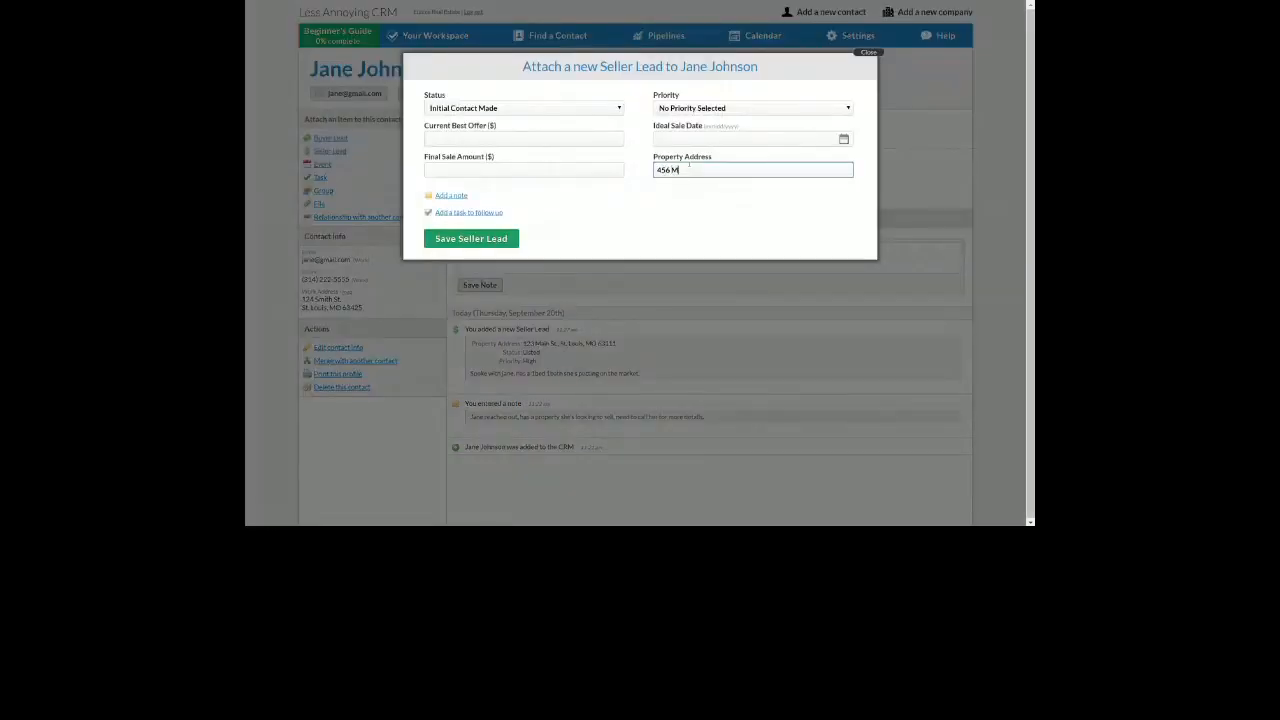
pyautogui.write('ain St., St. Louis, MO 63111')
# Set the lead's status to Following Up and ideal sale date to 03/18/2019
pyautogui.click(541, 107)
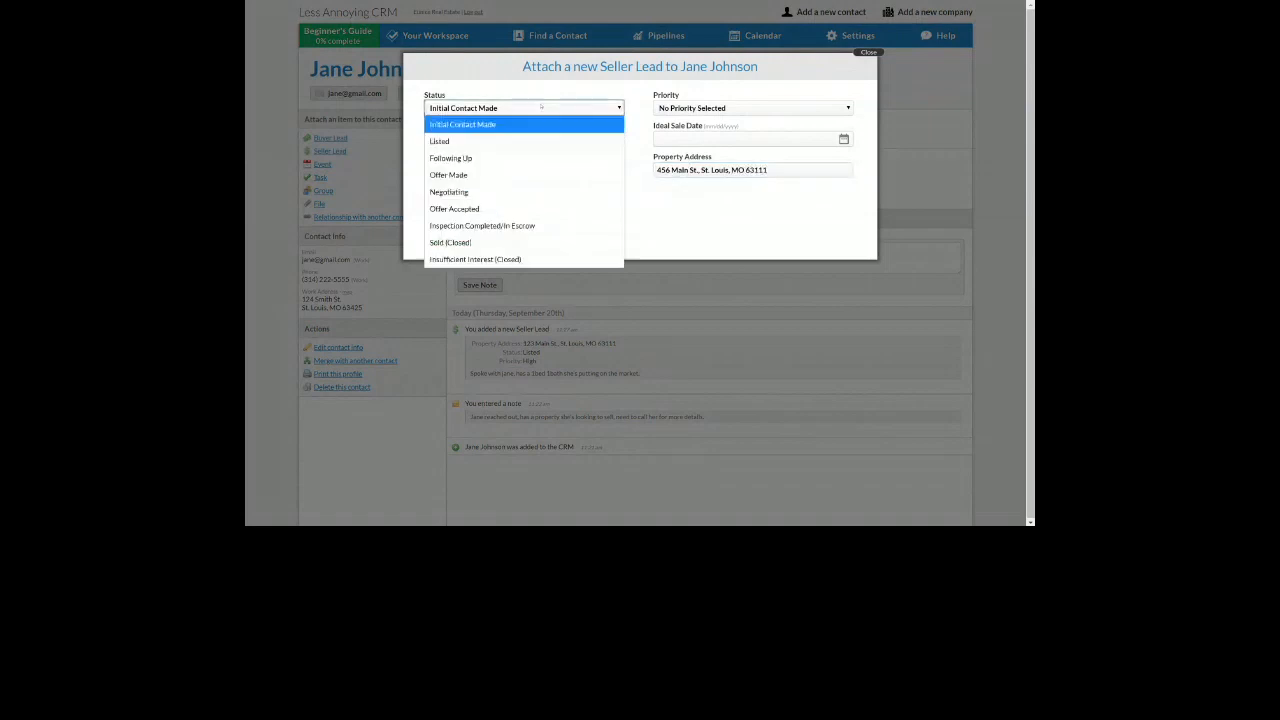
pyautogui.click(498, 158)
pyautogui.click(661, 139)
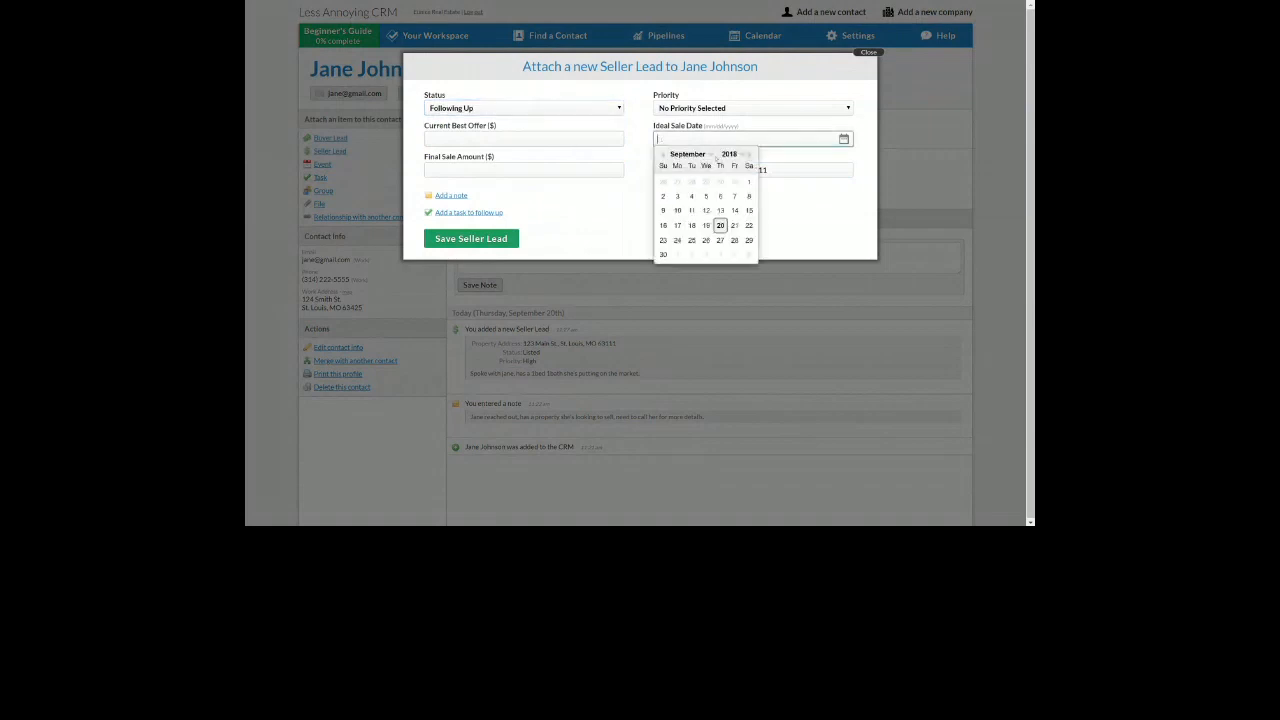
pyautogui.click(751, 155)
pyautogui.click(751, 155)
pyautogui.click(751, 155)
pyautogui.click(751, 155)
pyautogui.click(751, 155)
pyautogui.click(751, 155)
pyautogui.click(751, 155)
pyautogui.click(662, 155)
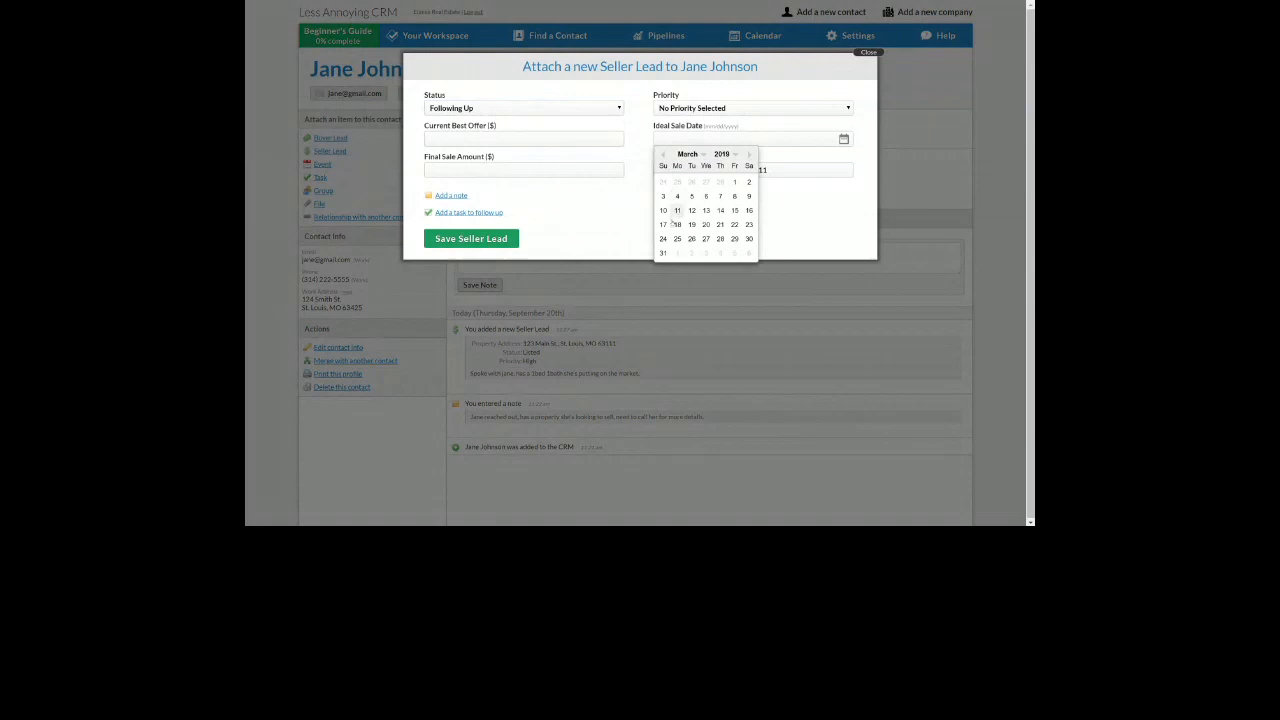
pyautogui.click(677, 224)
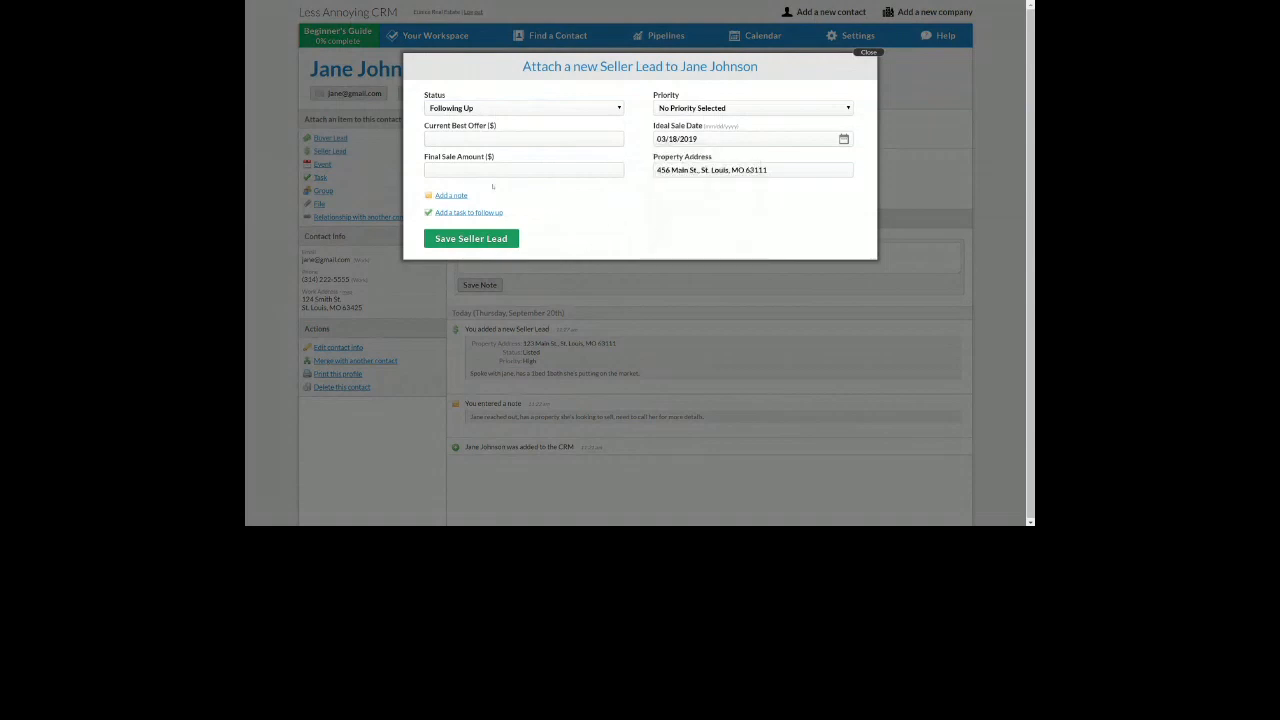
# Give the second lead Medium Priority and save it
pyautogui.moveTo(433, 126); pyautogui.dragTo(497, 158)
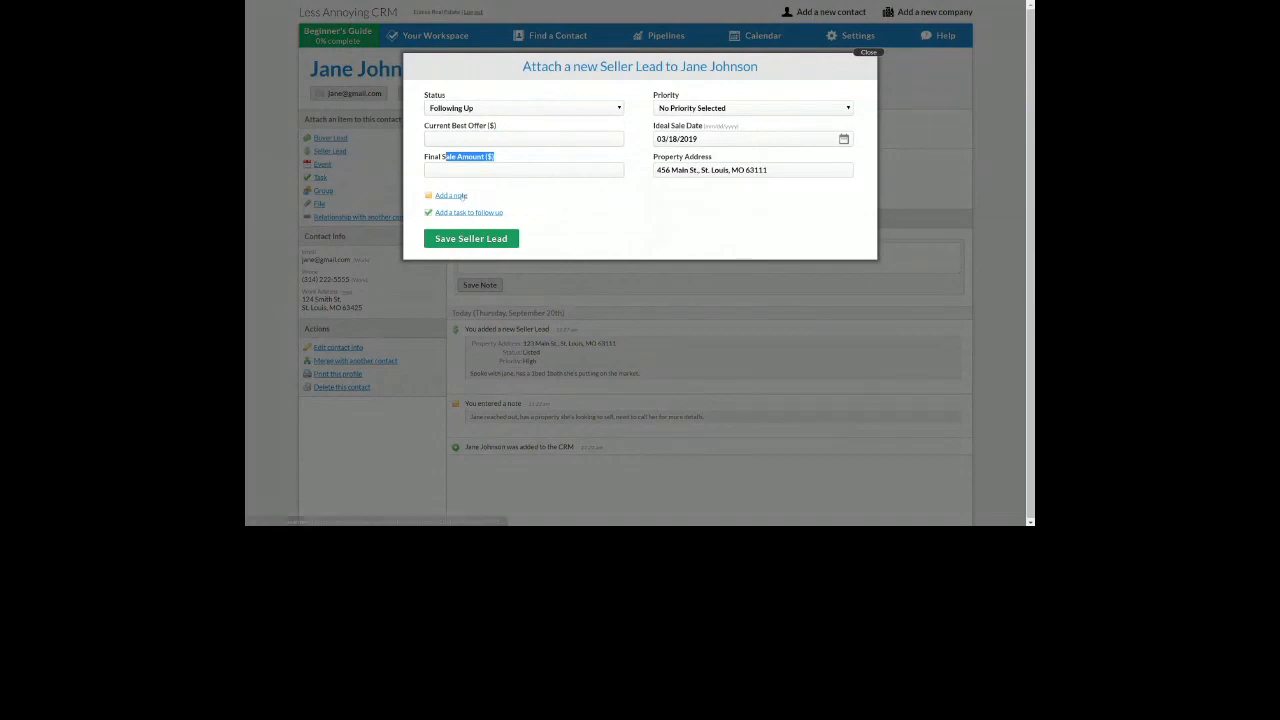
pyautogui.click(700, 108)
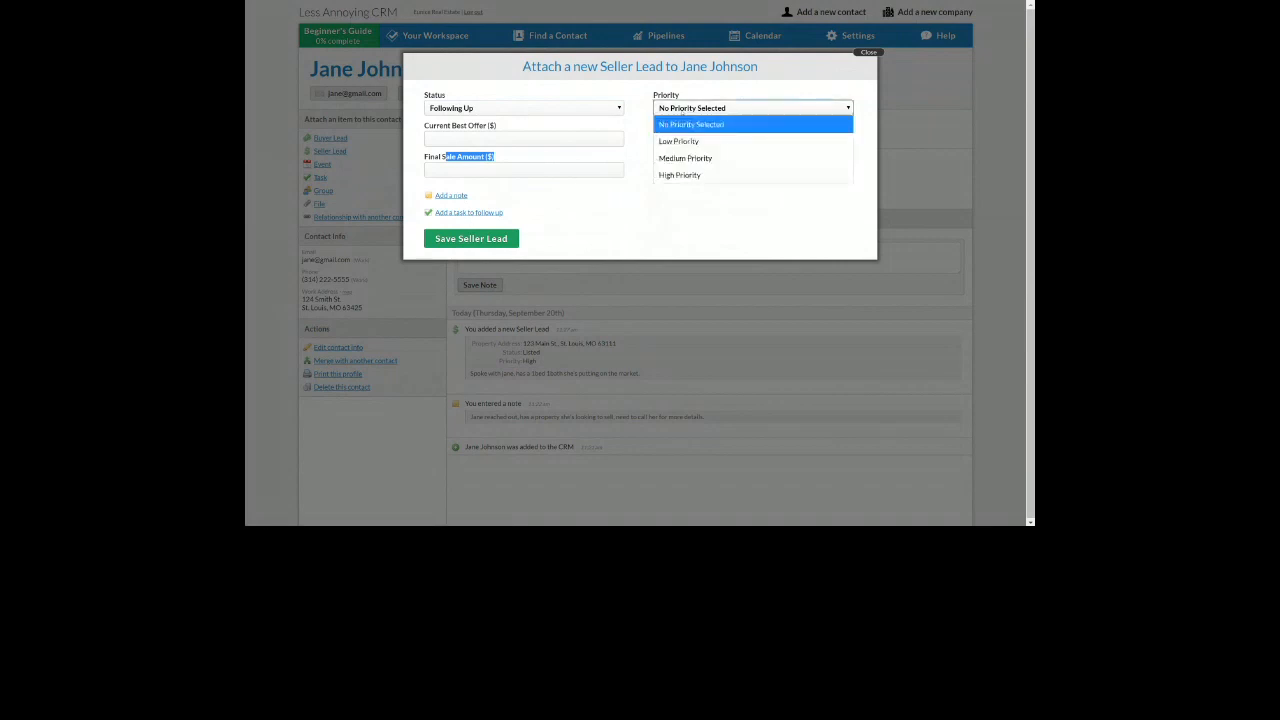
pyautogui.click(690, 157)
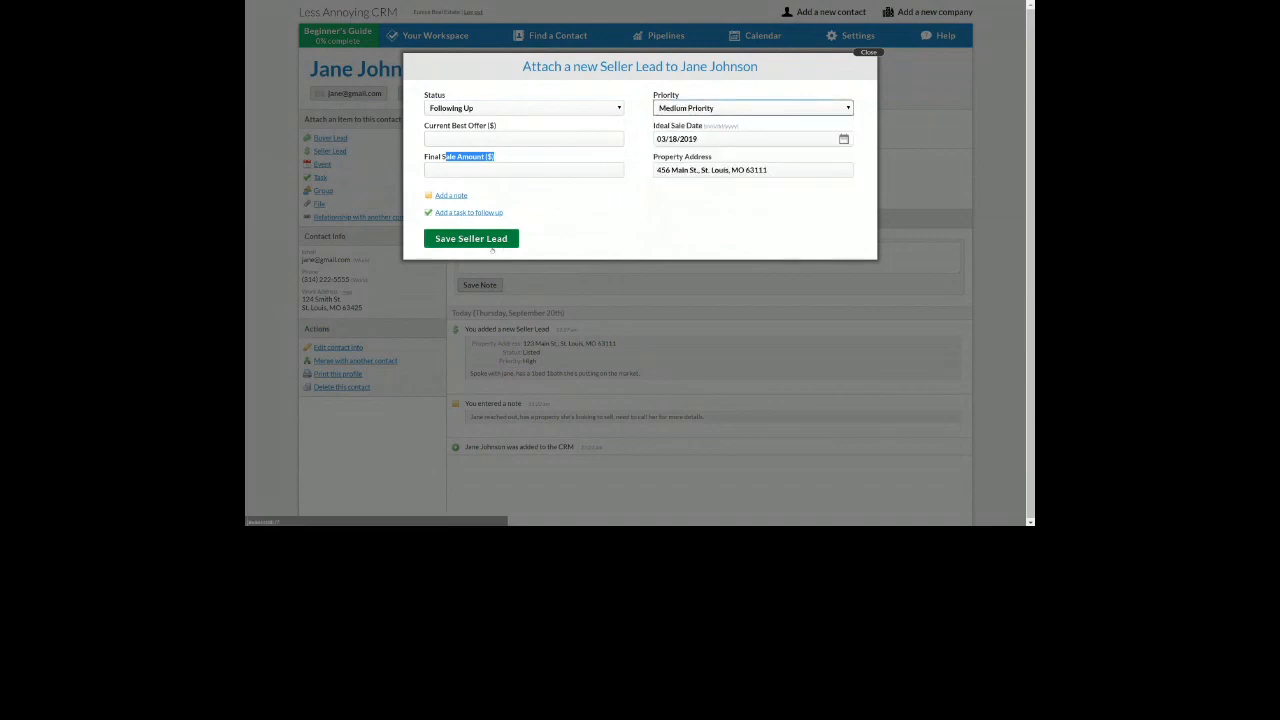
pyautogui.click(470, 244)
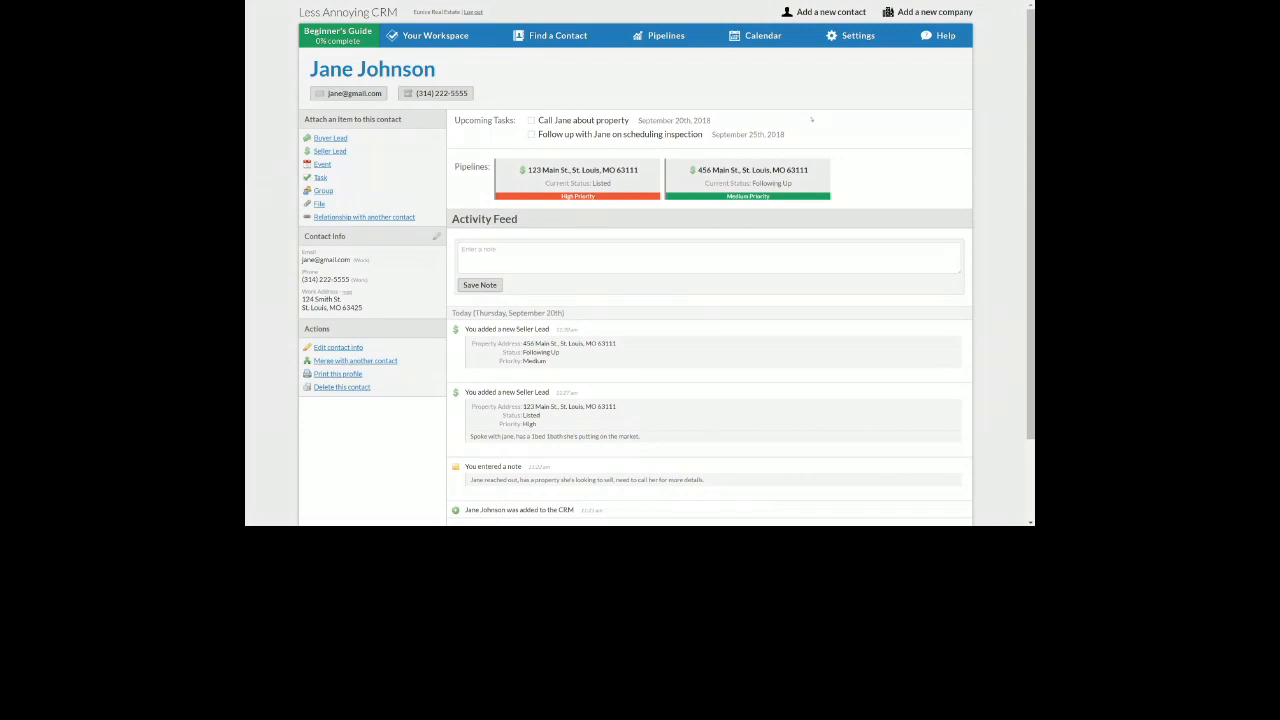
pyautogui.moveTo(664, 36)
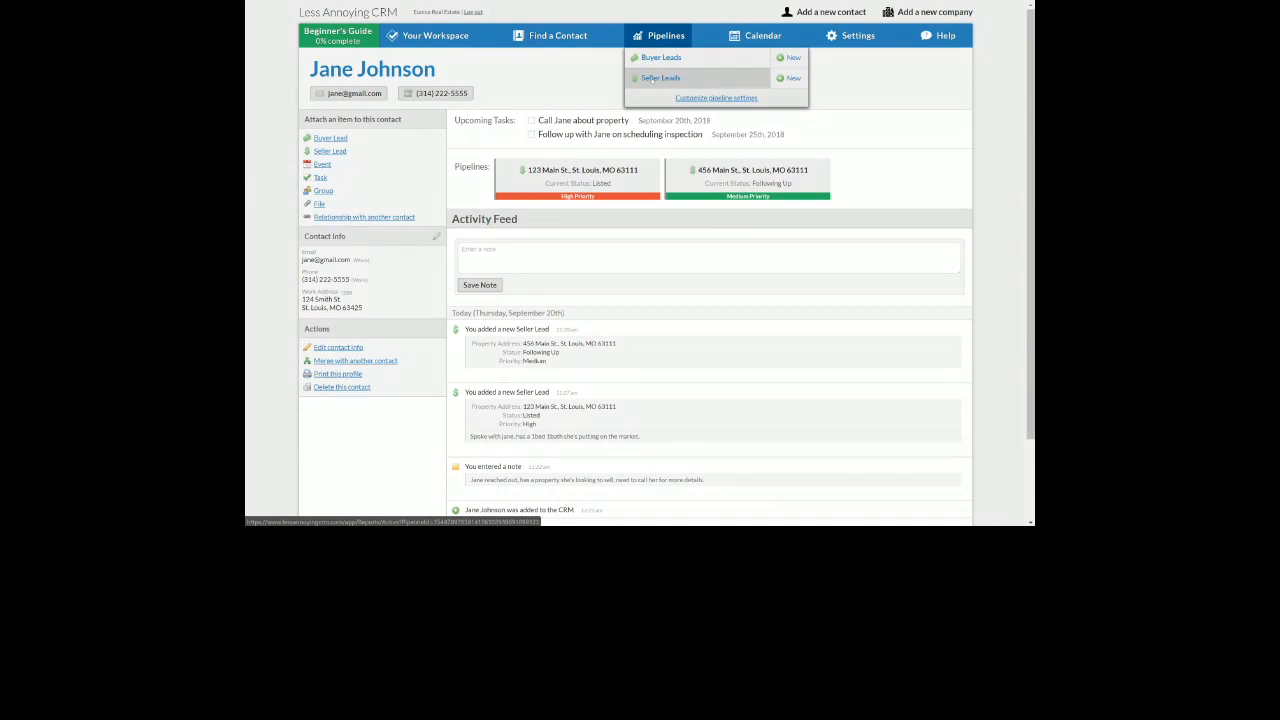
pyautogui.click(653, 79)
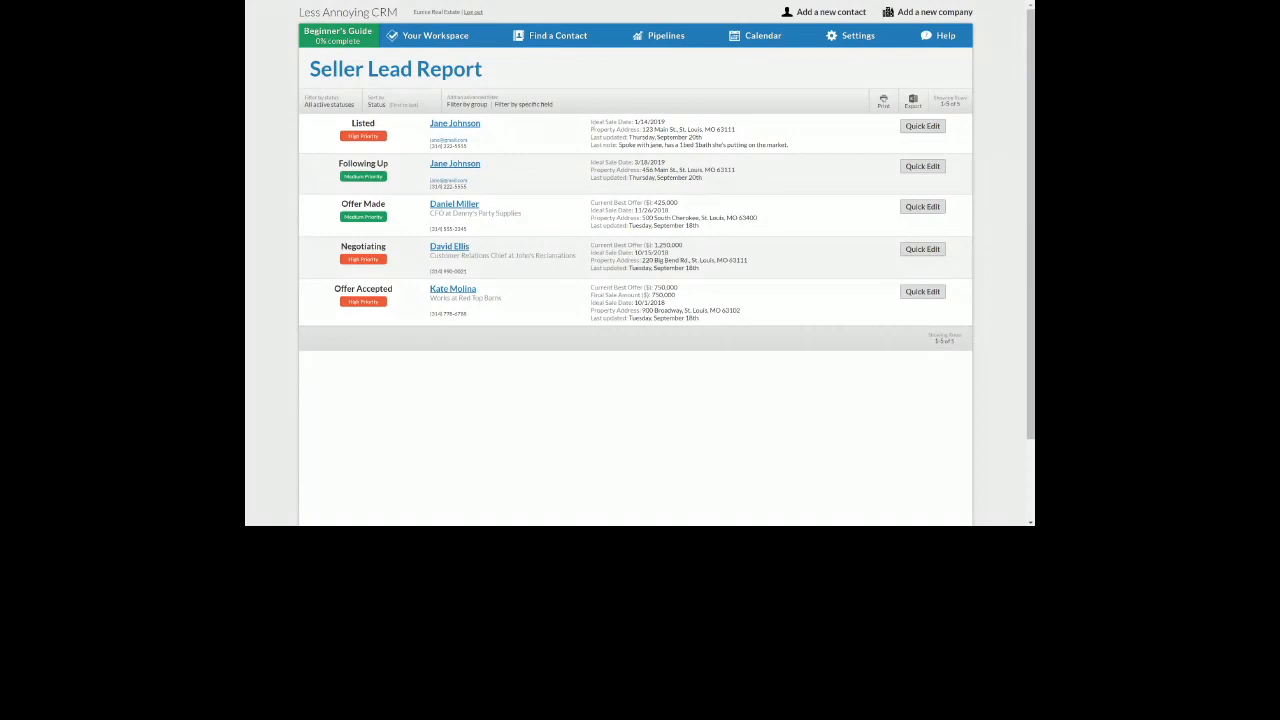
# Compare both leads' Ideal Sale Dates on the report, then begin a 'Filter by specific field' filter
pyautogui.moveTo(591, 121); pyautogui.dragTo(703, 127)
pyautogui.moveTo(588, 163); pyautogui.dragTo(676, 164)
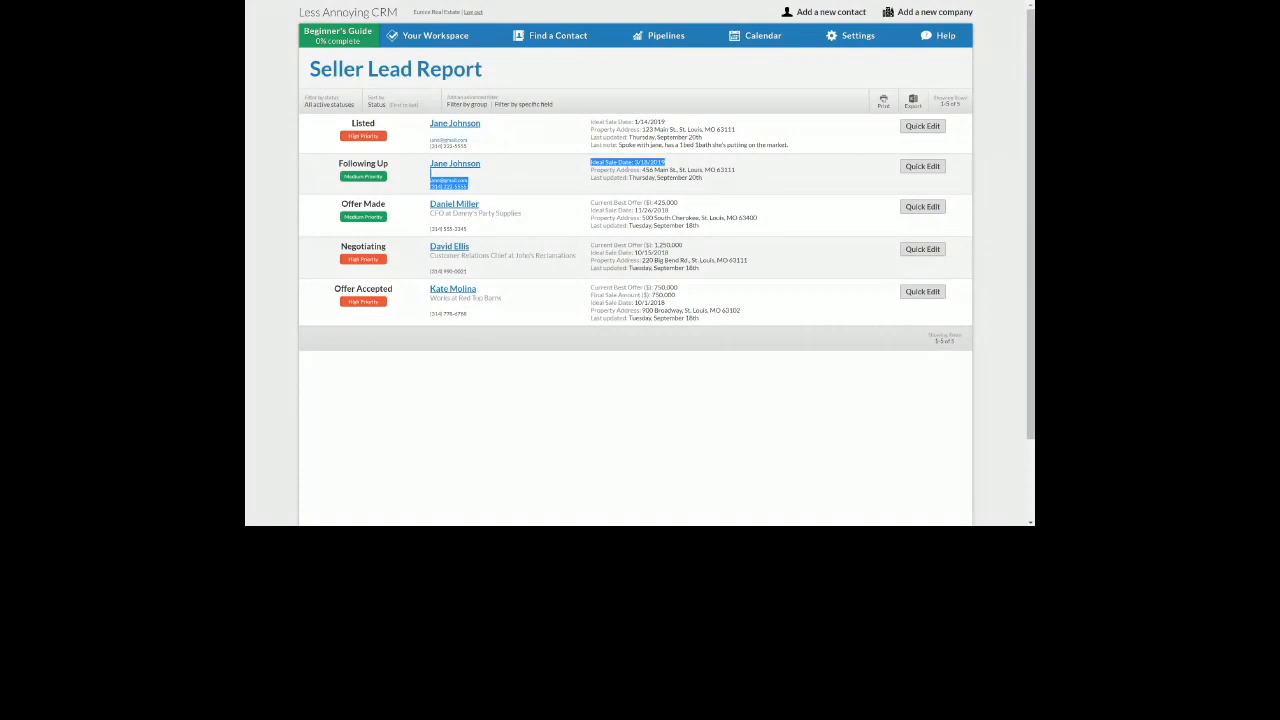
pyautogui.click(632, 143)
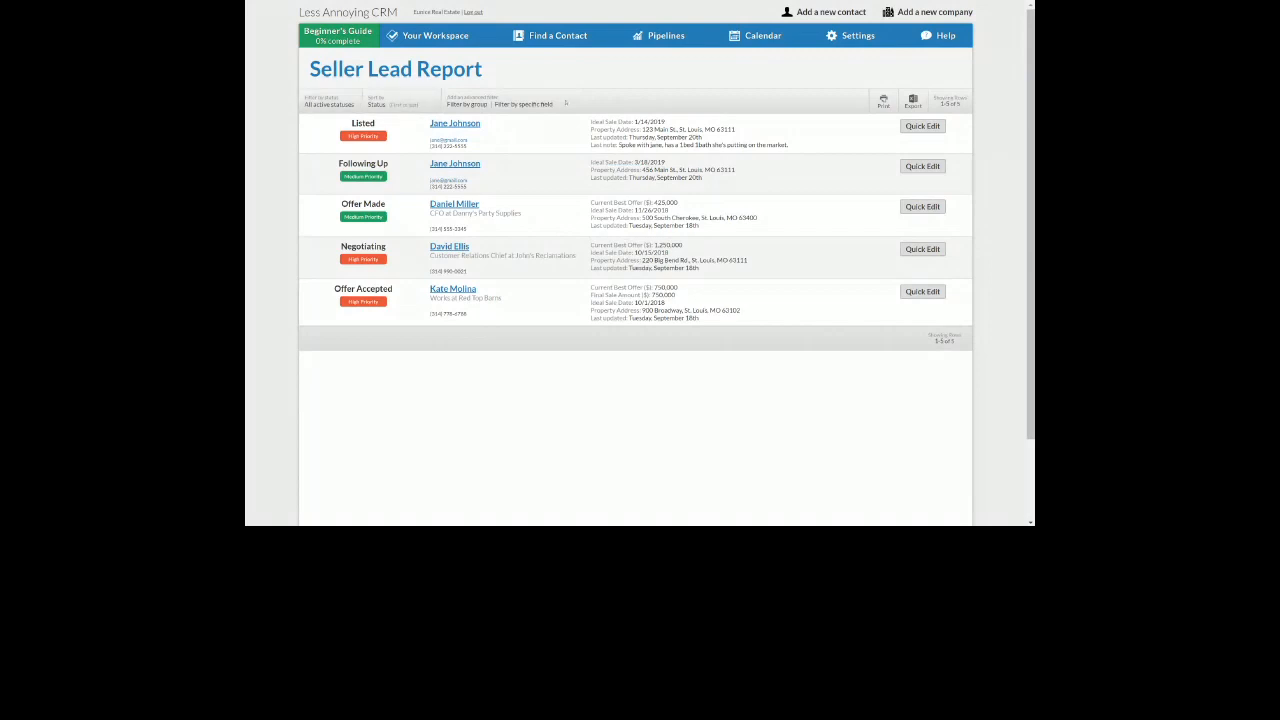
pyautogui.moveTo(563, 104); pyautogui.dragTo(497, 104)
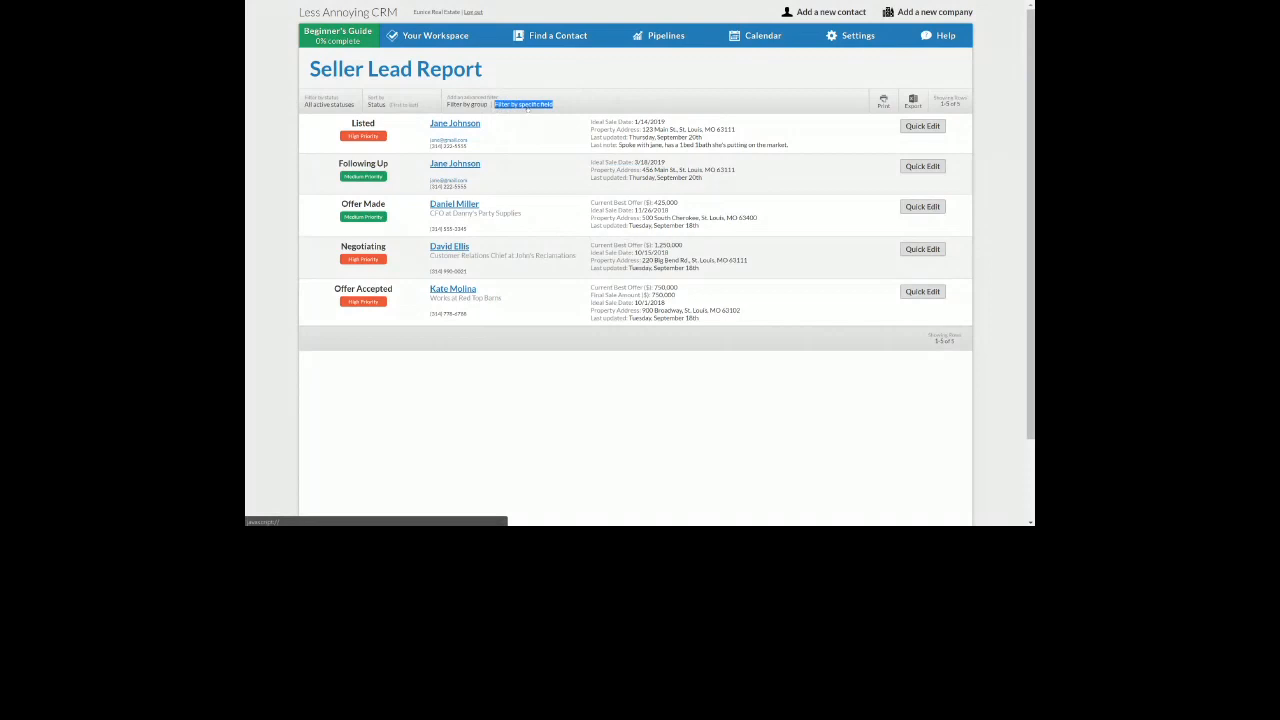
pyautogui.click(525, 105)
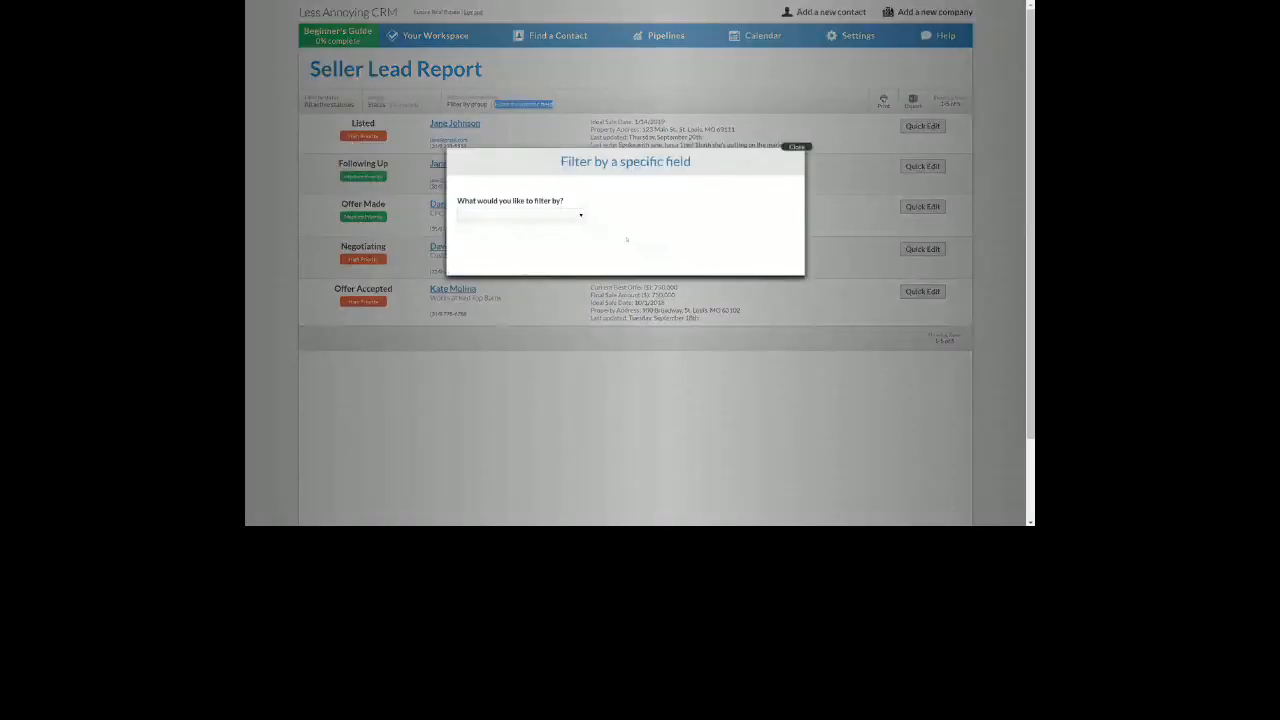
# Filter on Ideal Sale Date 'is between', with a start date of 01/01/2019
pyautogui.click(555, 218)
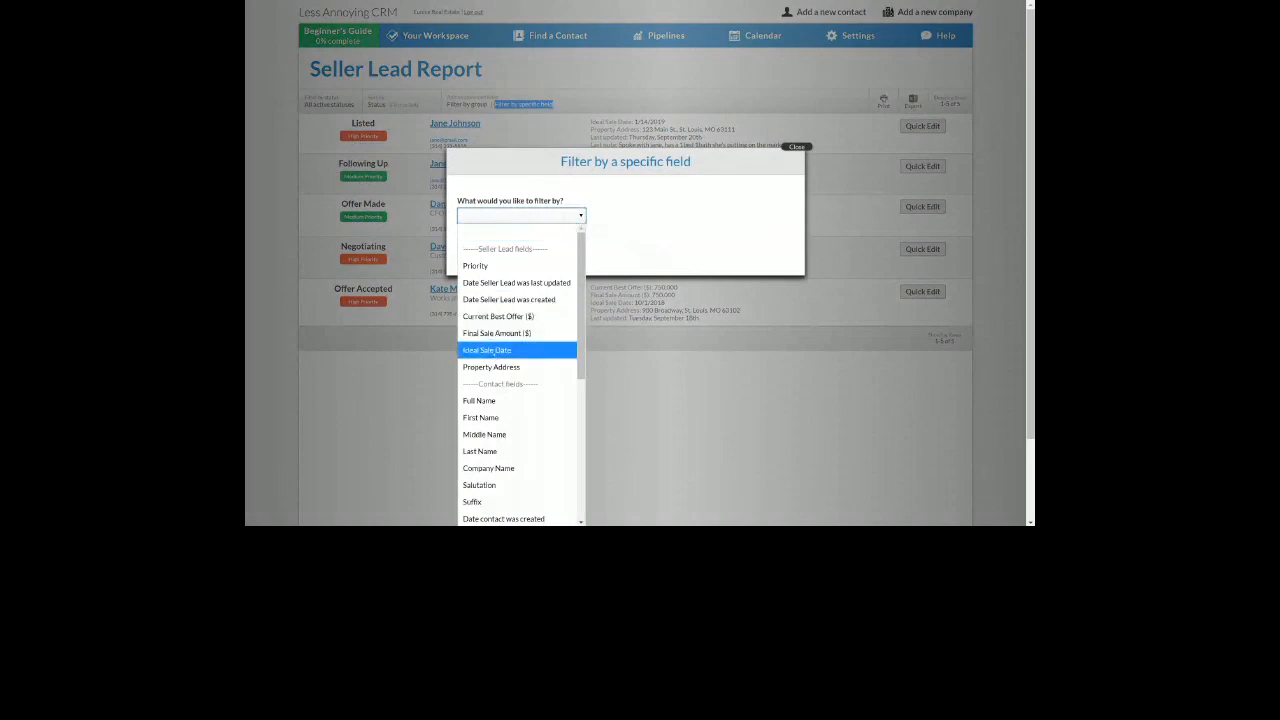
pyautogui.click(487, 350)
pyautogui.click(490, 265)
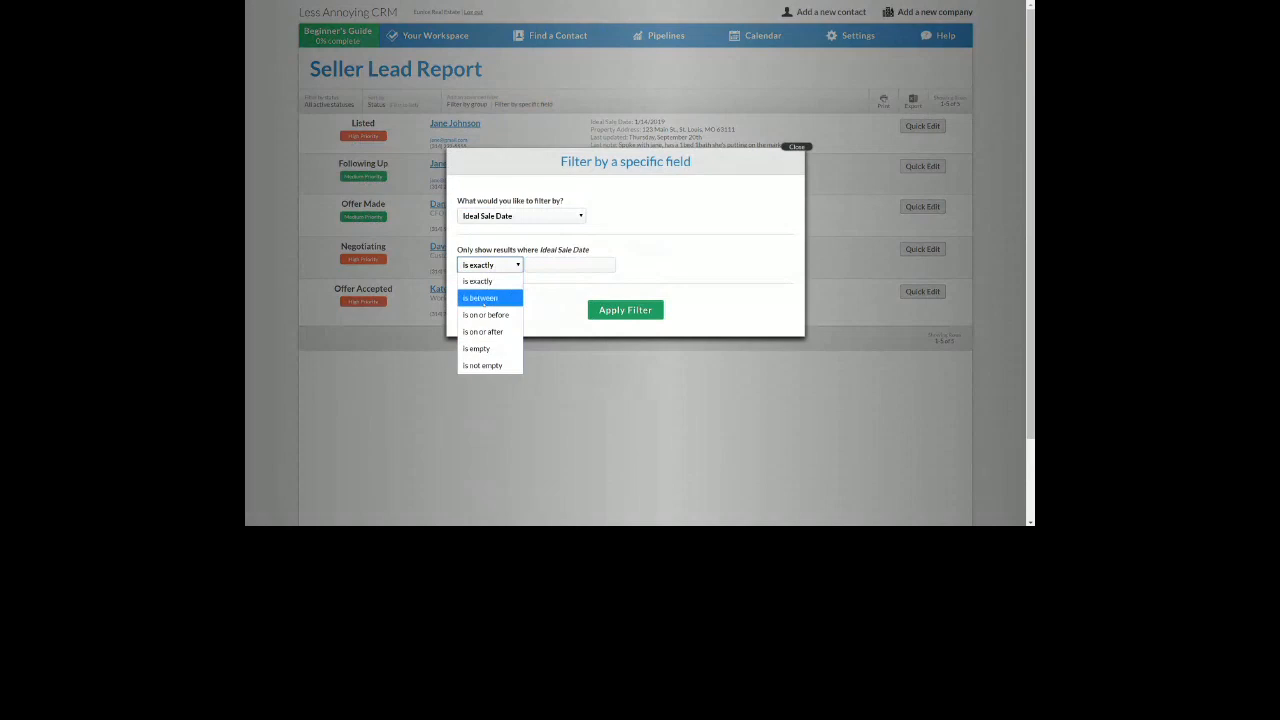
pyautogui.click(485, 298)
pyautogui.click(565, 283)
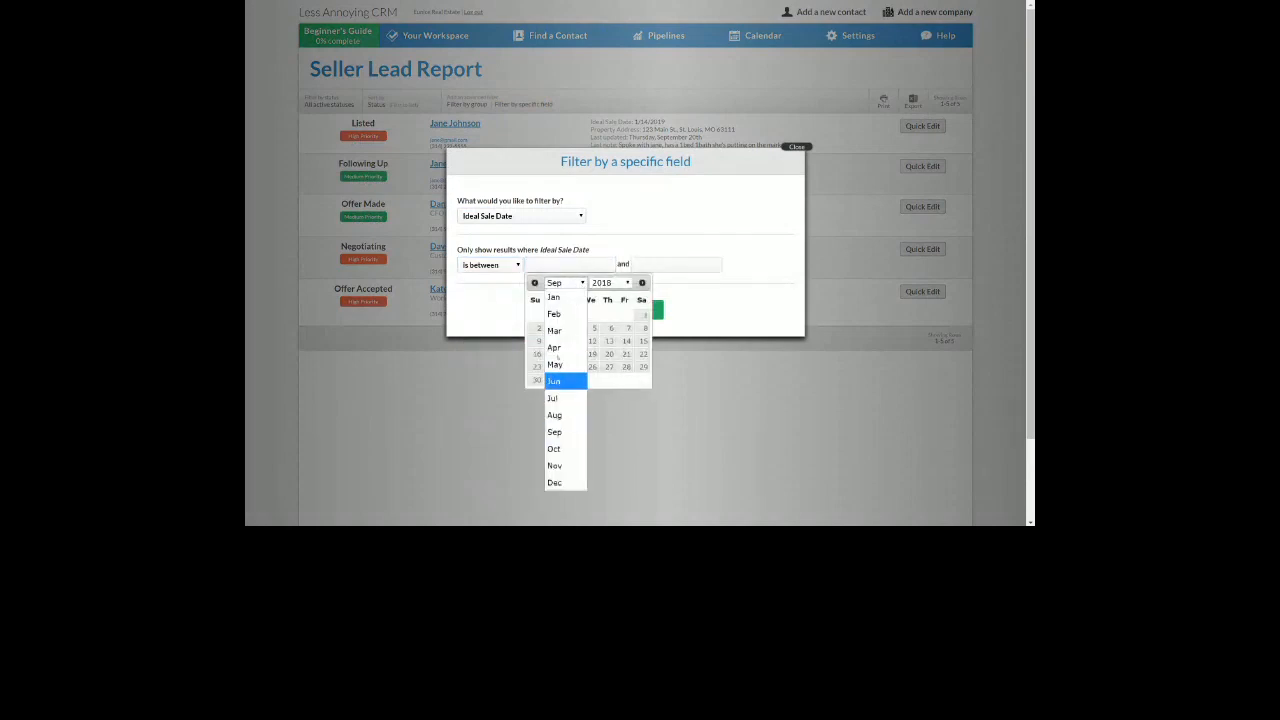
pyautogui.click(562, 298)
pyautogui.click(606, 283)
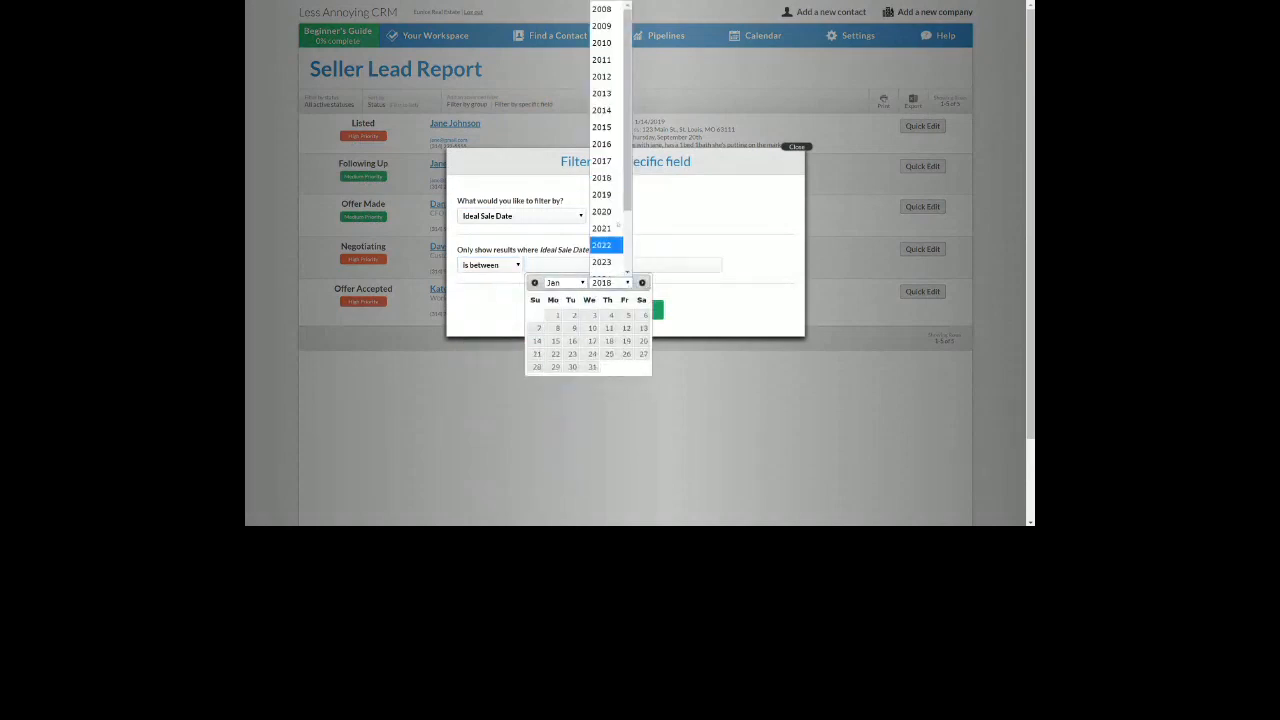
pyautogui.click(606, 195)
pyautogui.click(574, 315)
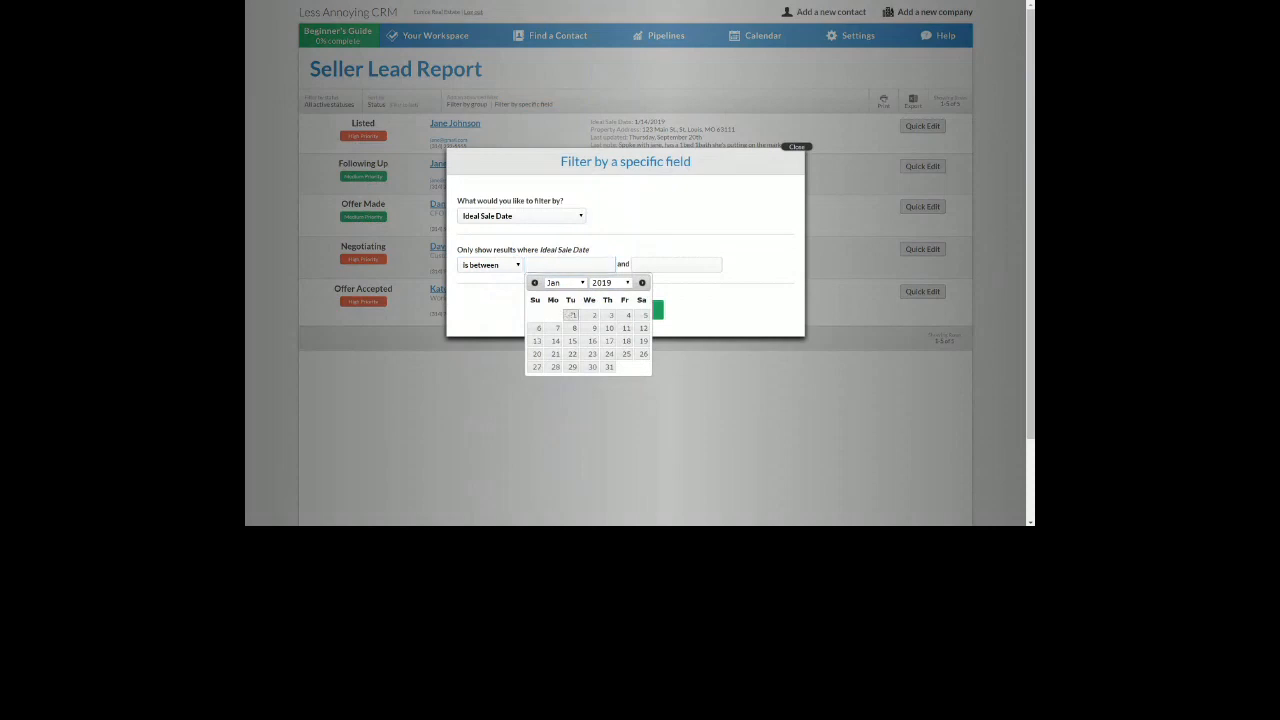
# Set the range's end date to 05/31/2019 and apply the filter
pyautogui.click(666, 265)
pyautogui.click(670, 283)
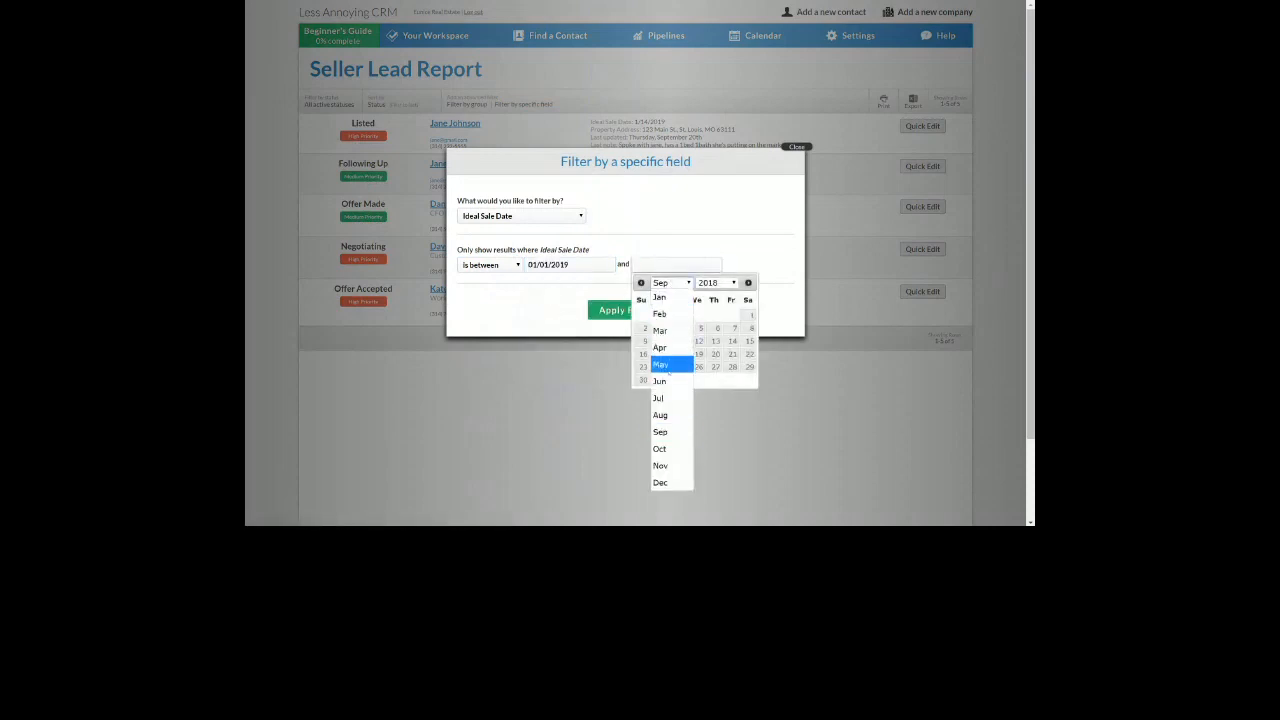
pyautogui.click(660, 365)
pyautogui.click(715, 283)
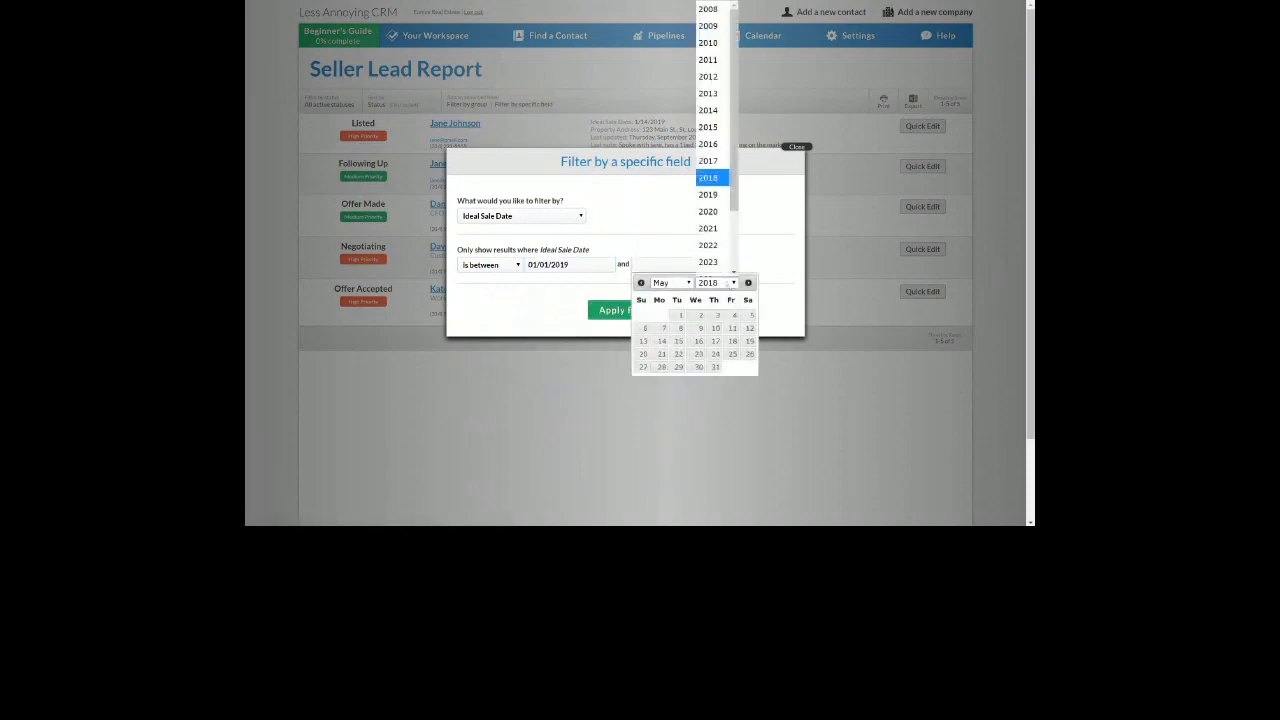
pyautogui.click(713, 202)
pyautogui.click(732, 367)
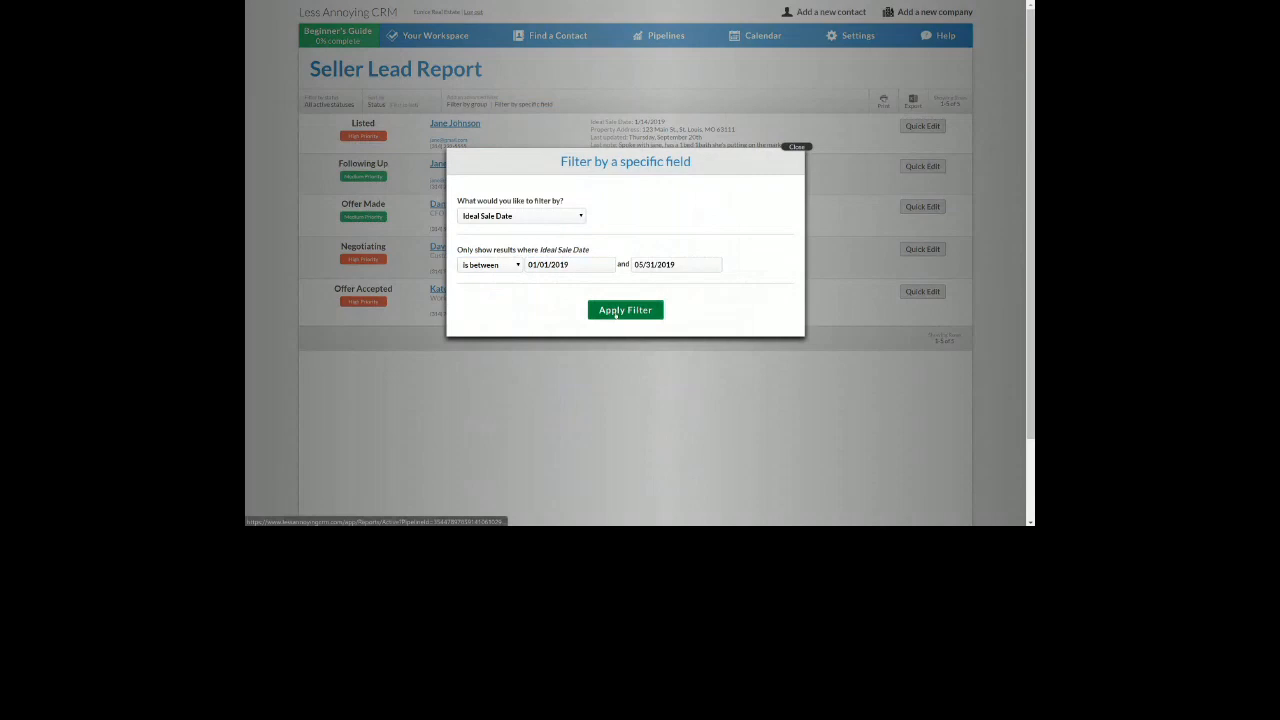
pyautogui.click(616, 311)
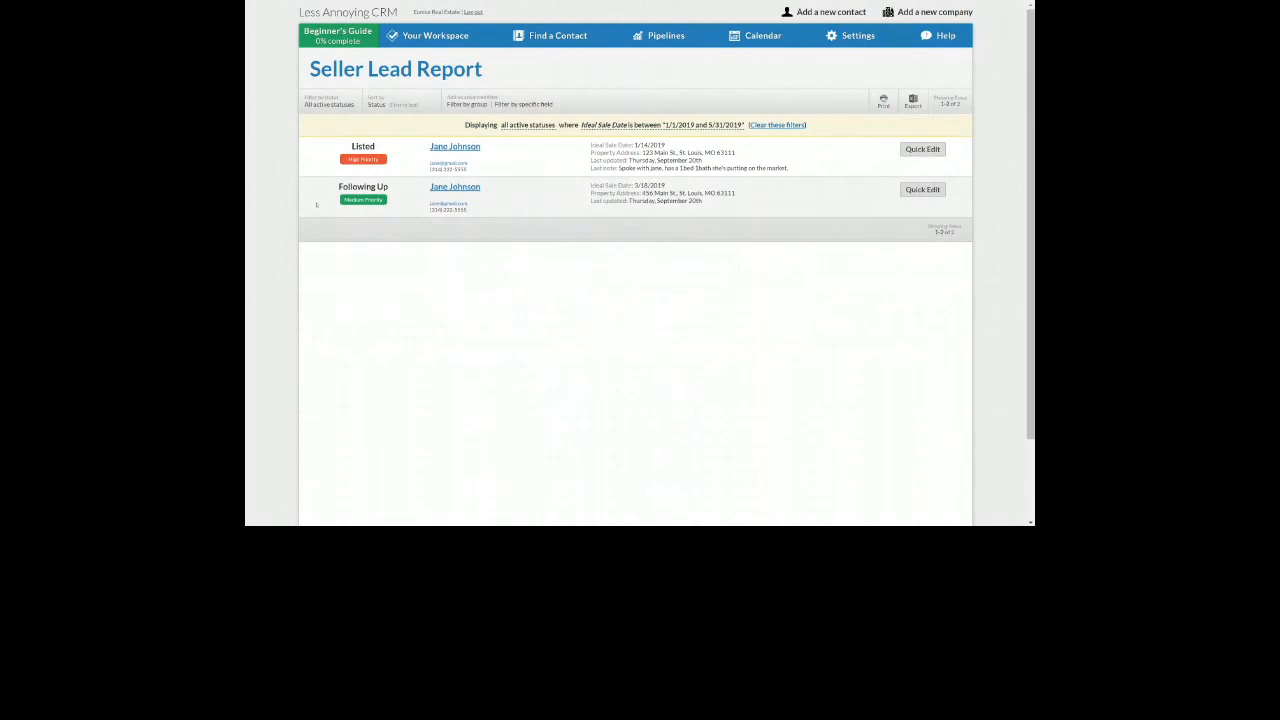
# Start a new contact with the person's name, e-mail address and phone number
pyautogui.click(806, 12)
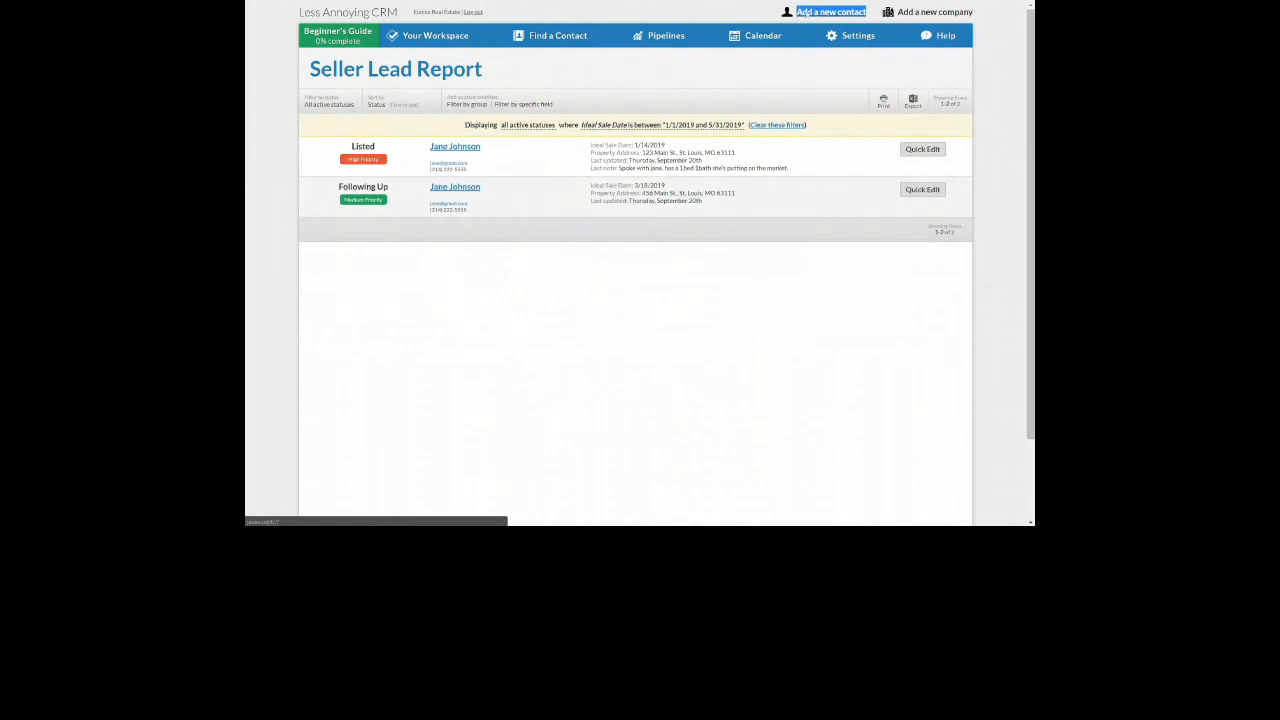
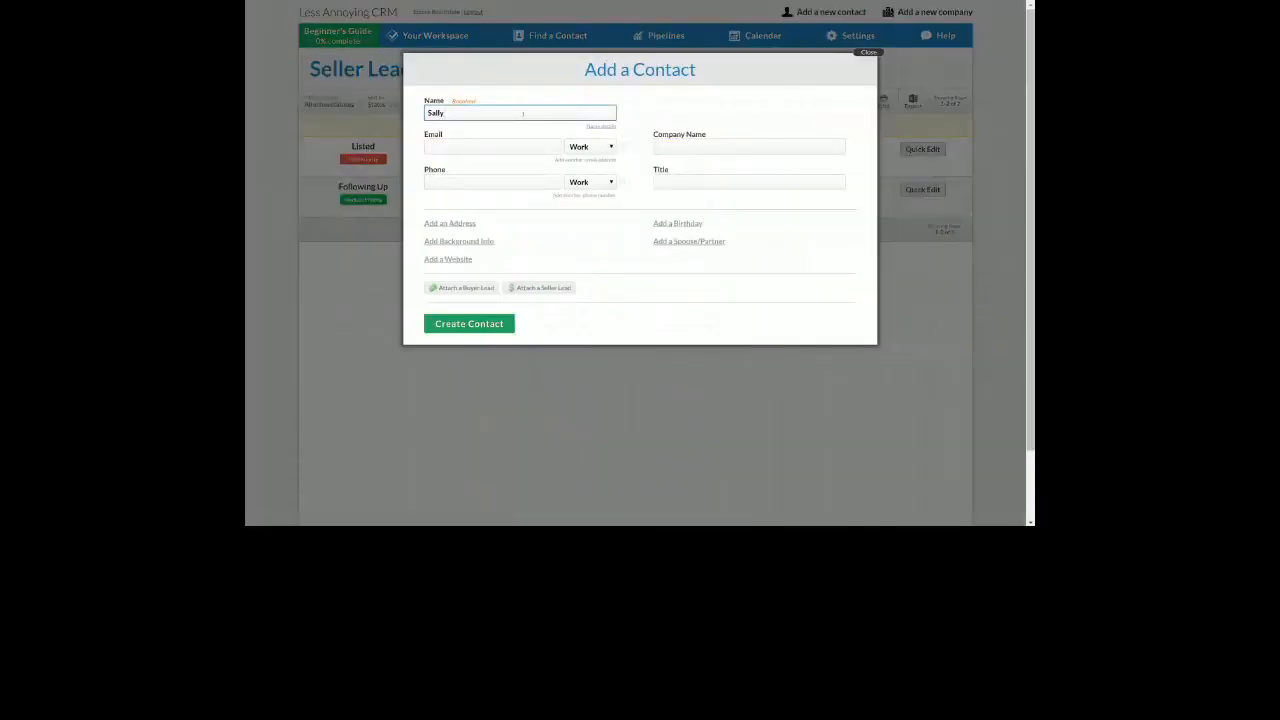
pyautogui.press('Tab')
pyautogui.press('Tab')
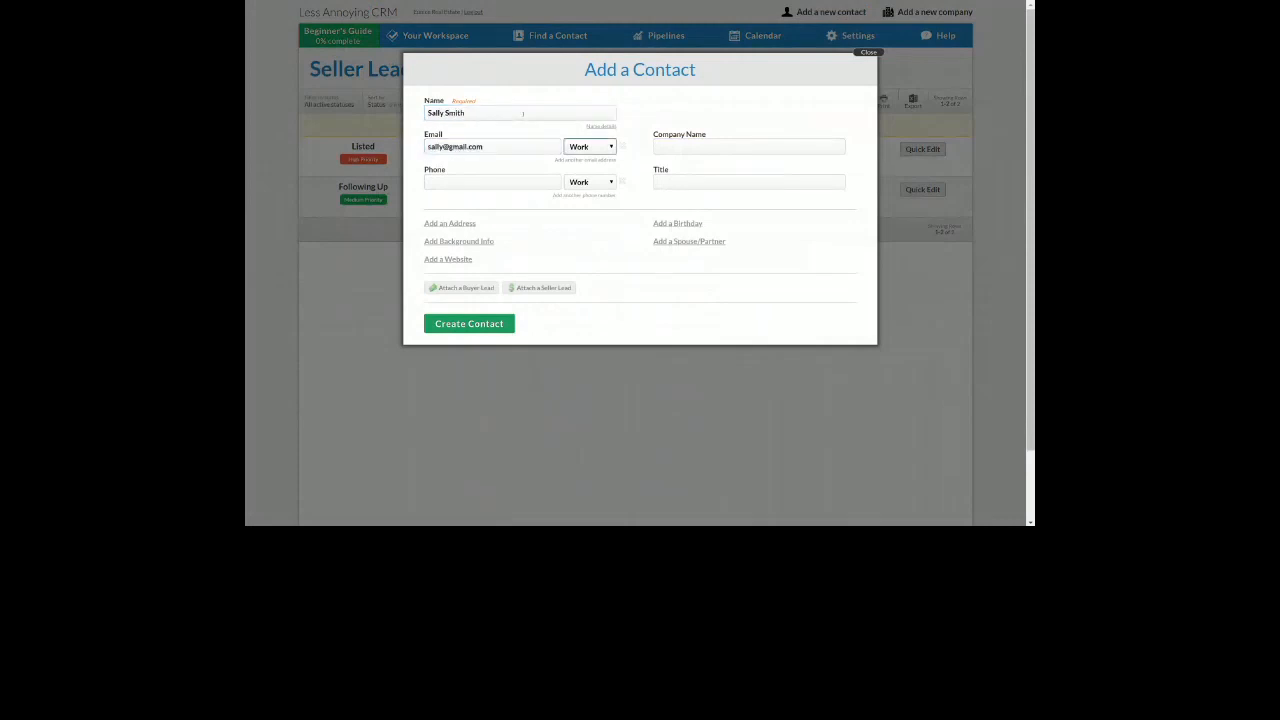
pyautogui.click(504, 176)
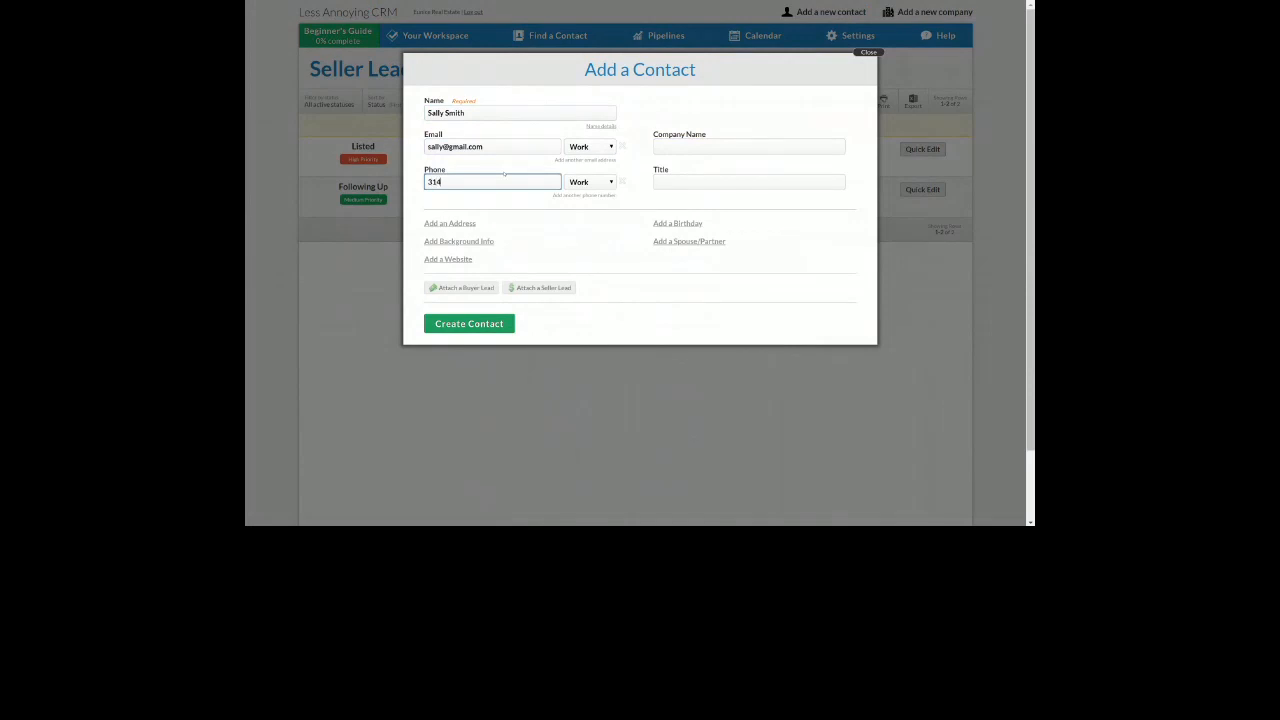
pyautogui.click(466, 225)
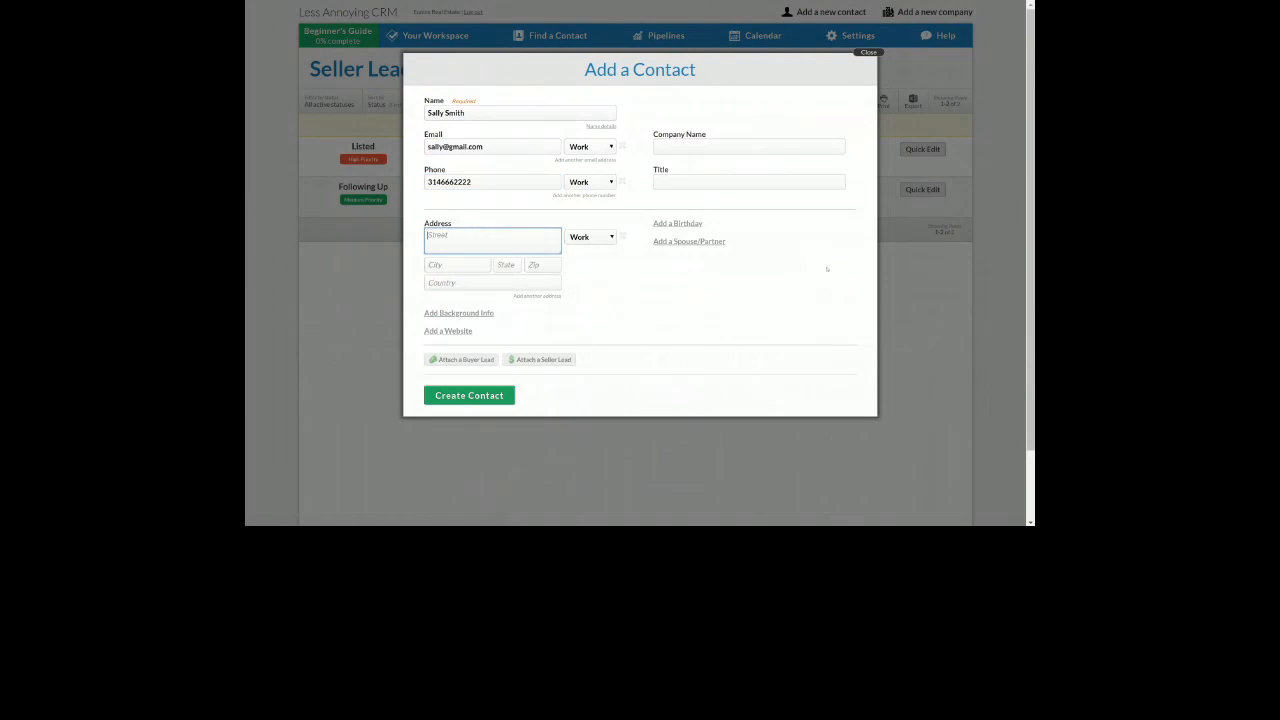
# Add the spouse/partner's first name and create the contact
pyautogui.click(689, 242)
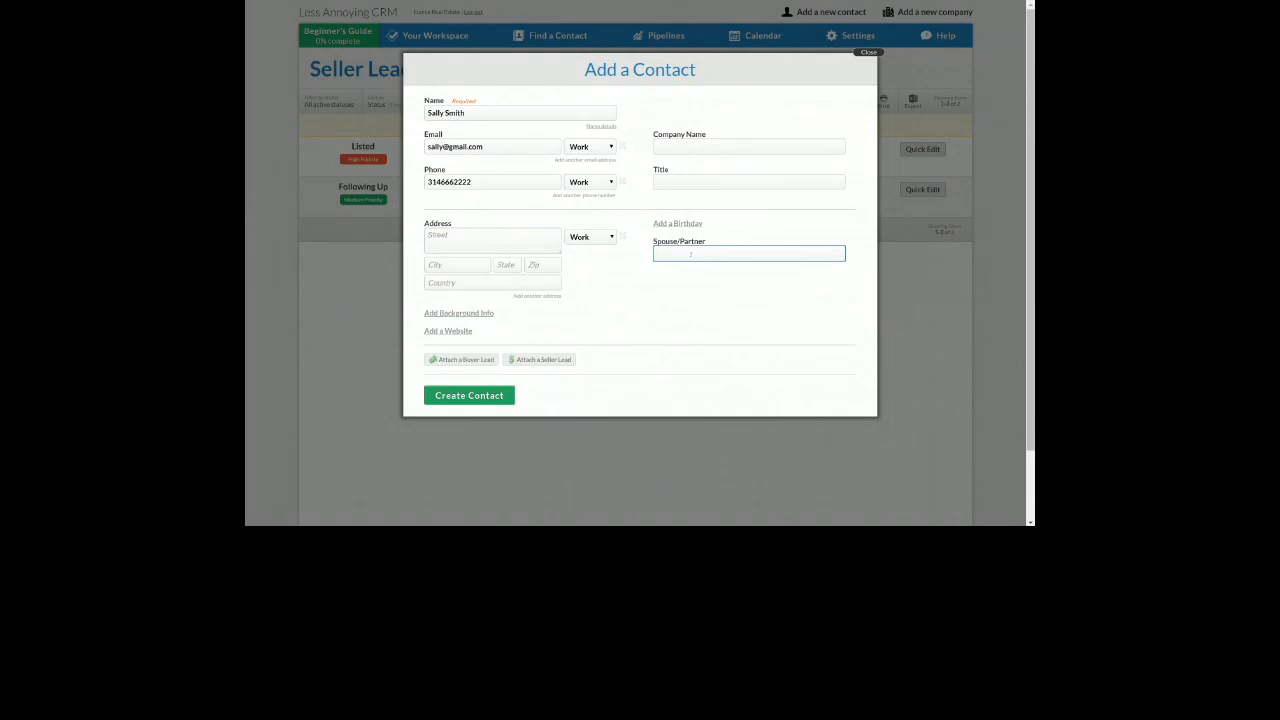
pyautogui.write('JOhn')
pyautogui.press('BackSpace')
pyautogui.write('ohn')
pyautogui.click(652, 314)
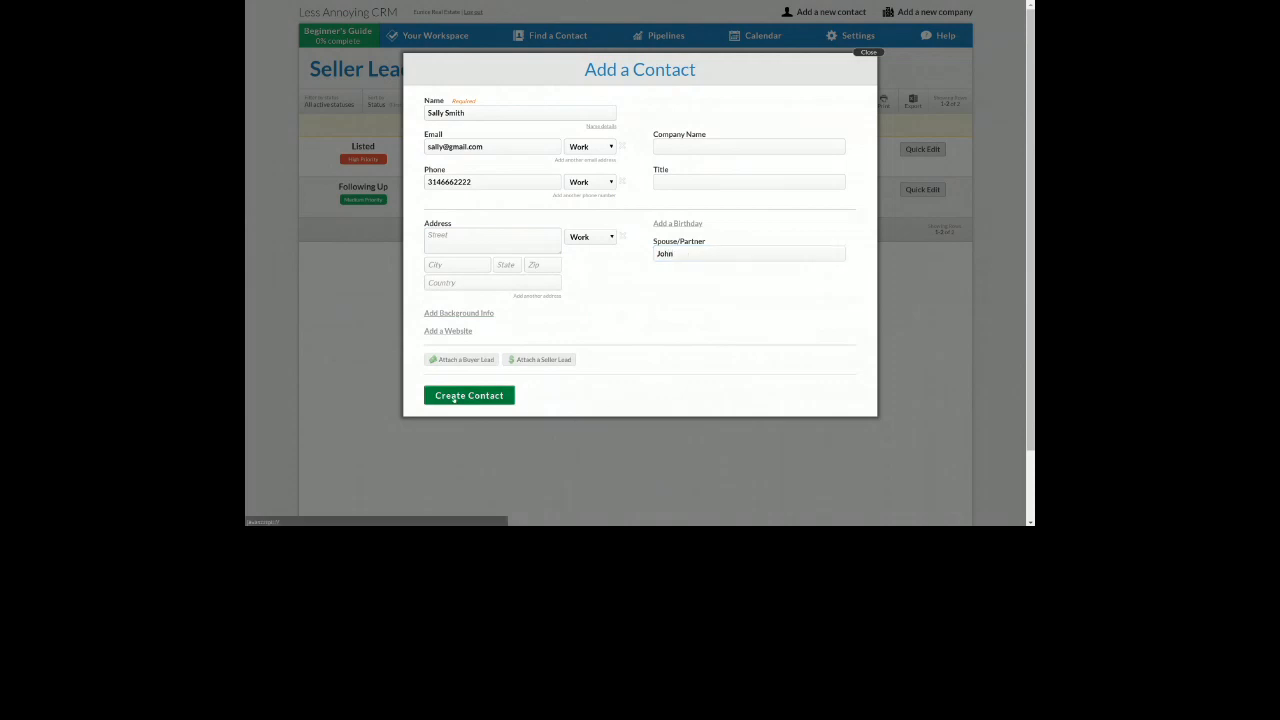
pyautogui.click(455, 396)
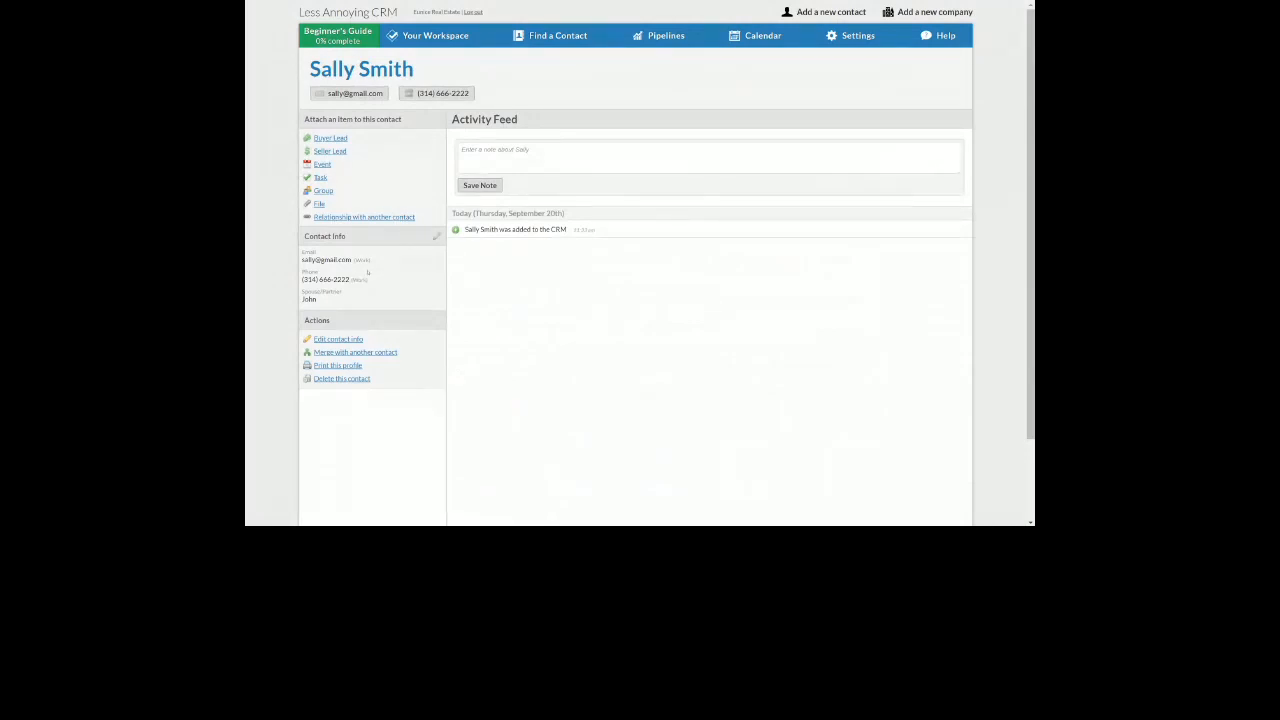
# Review the new contact's info and activity feed, then begin attaching a Buyer Lead to it
pyautogui.moveTo(303, 236); pyautogui.dragTo(386, 241)
pyautogui.moveTo(450, 119); pyautogui.dragTo(491, 149)
pyautogui.click(434, 142)
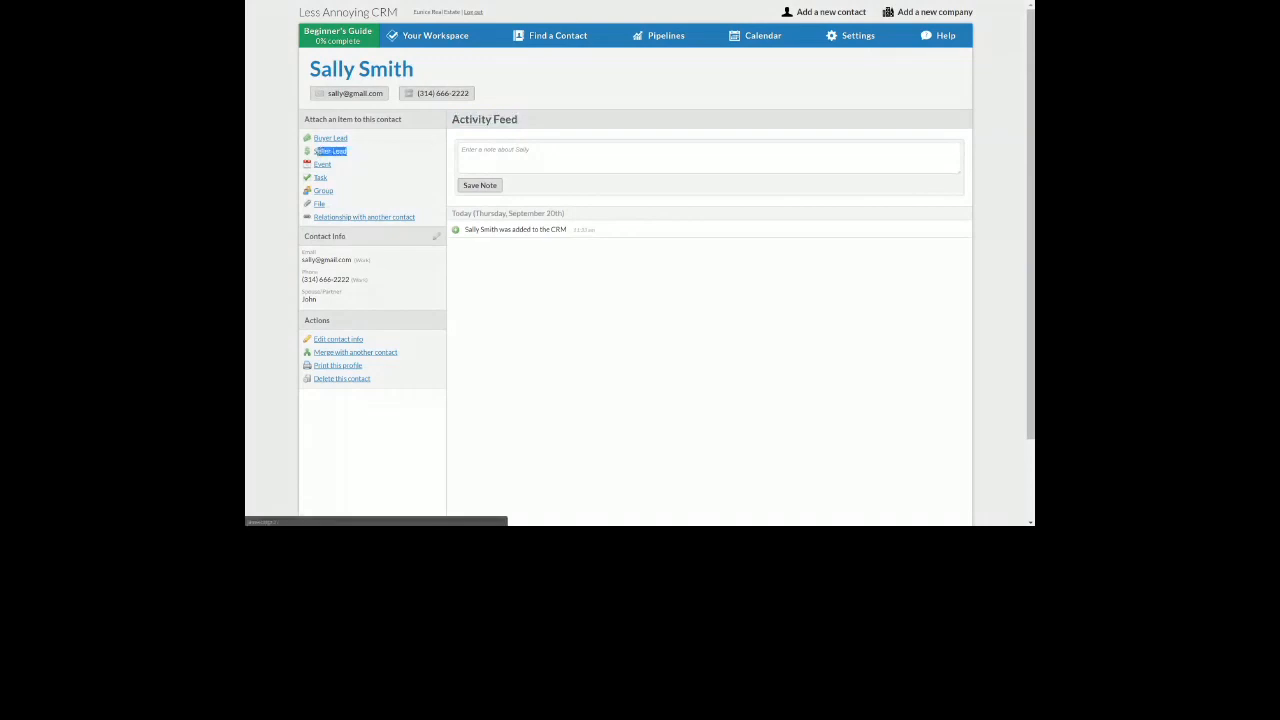
pyautogui.click(330, 138)
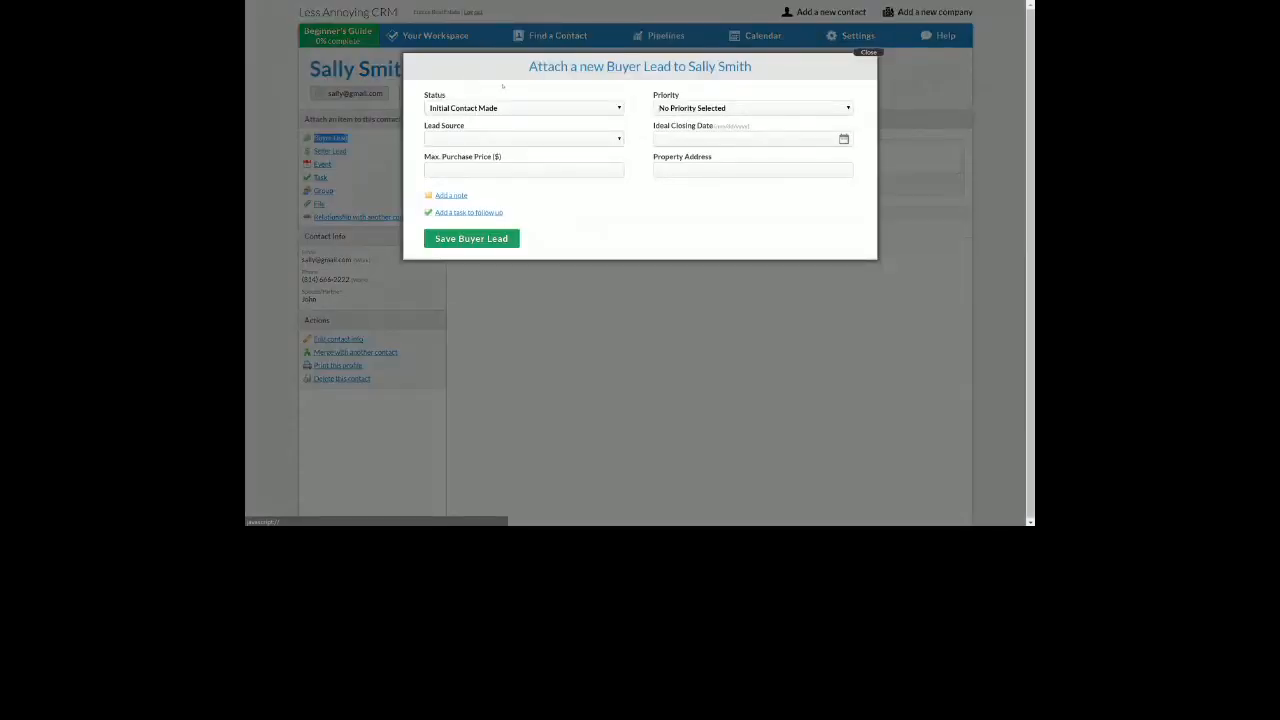
pyautogui.click(509, 110)
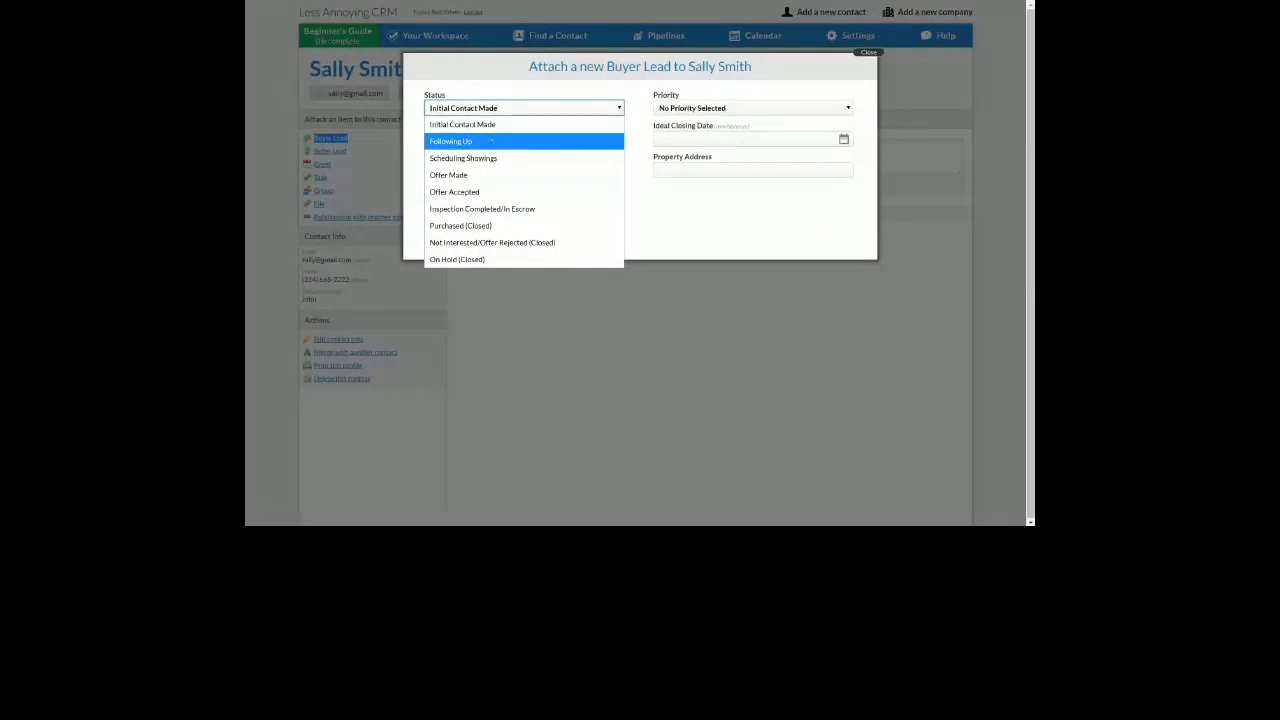
# Set the buyer lead to Following Up, Medium Priority, with Zillow as lead source
pyautogui.click(489, 141)
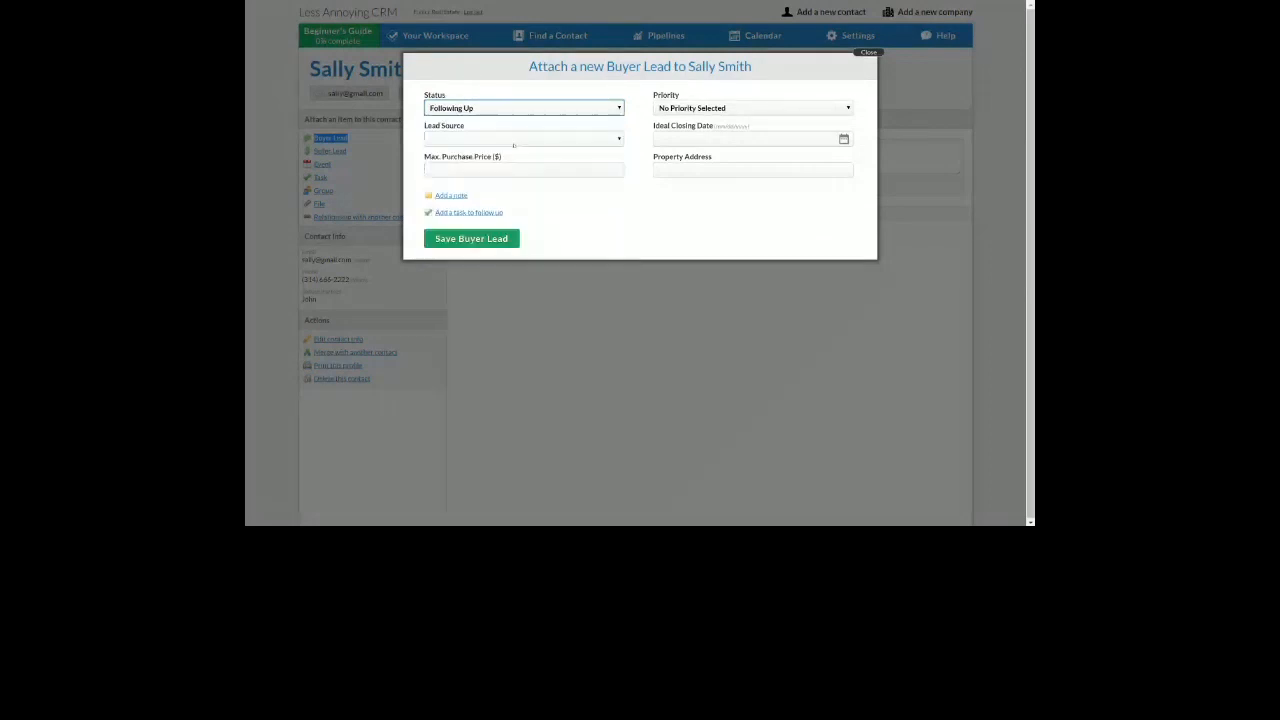
pyautogui.click(690, 108)
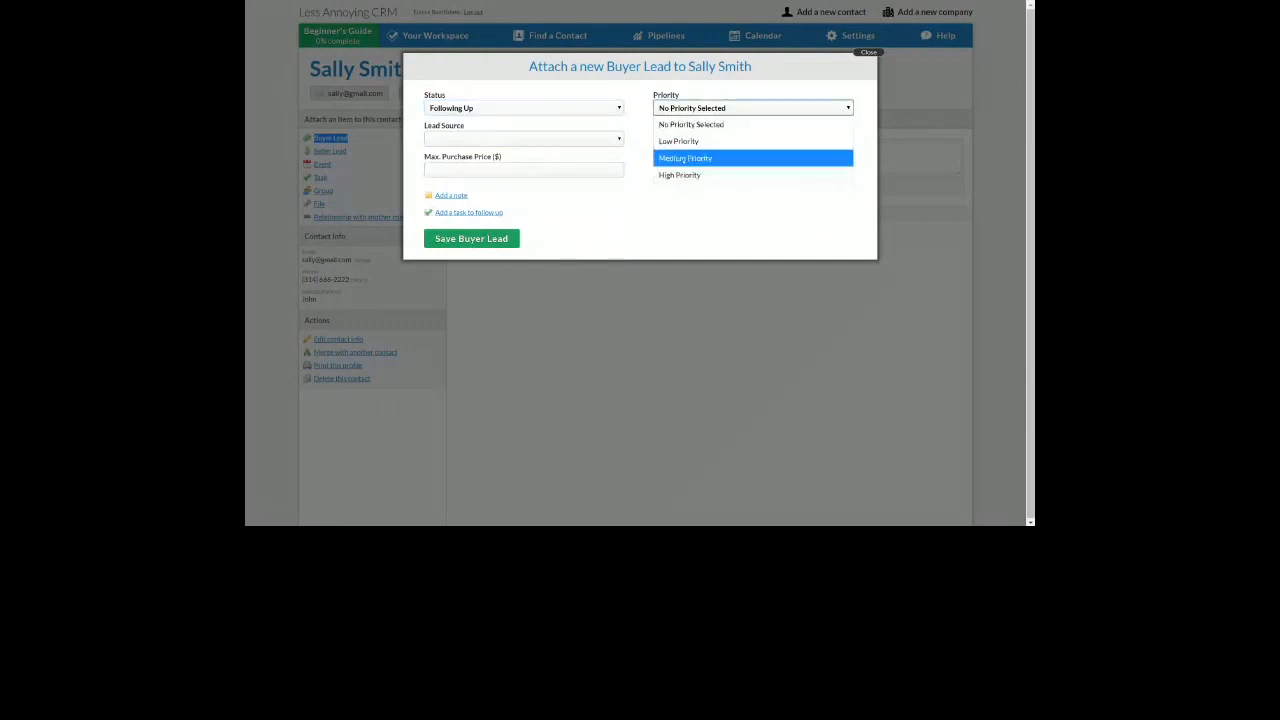
pyautogui.click(685, 158)
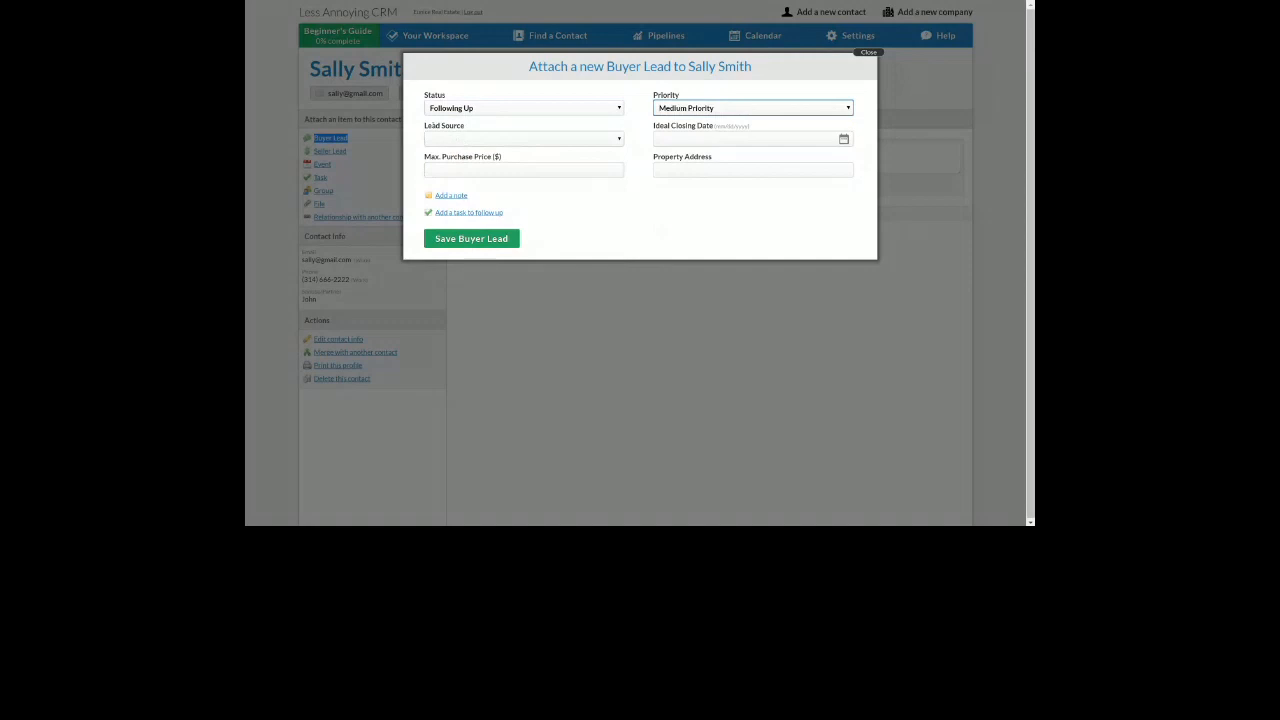
pyautogui.moveTo(432, 126); pyautogui.dragTo(498, 157)
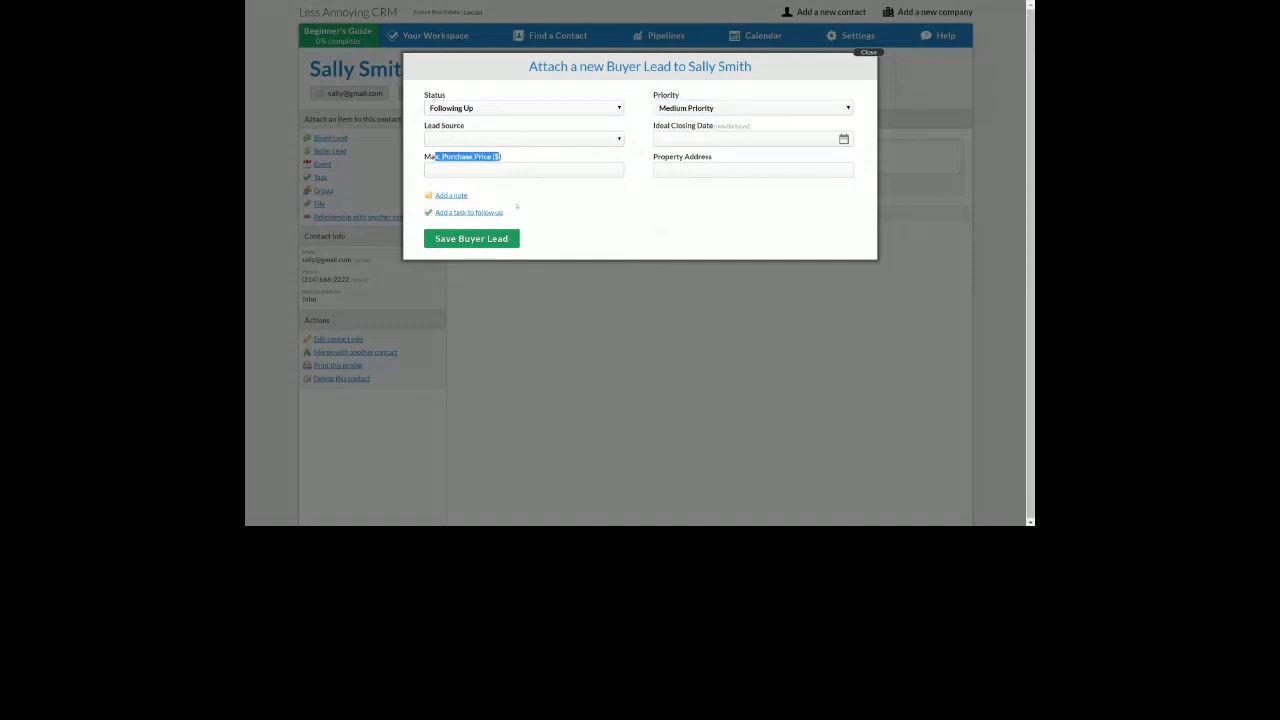
pyautogui.moveTo(663, 126); pyautogui.dragTo(699, 157)
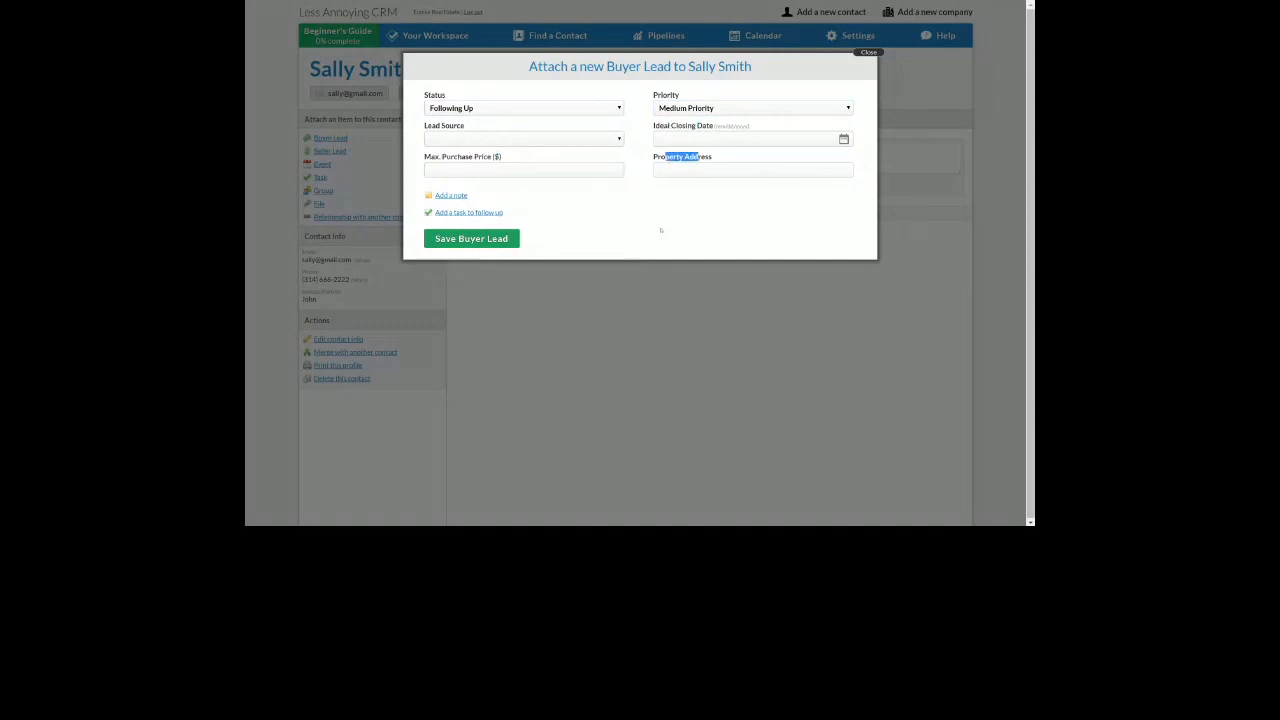
pyautogui.click(606, 141)
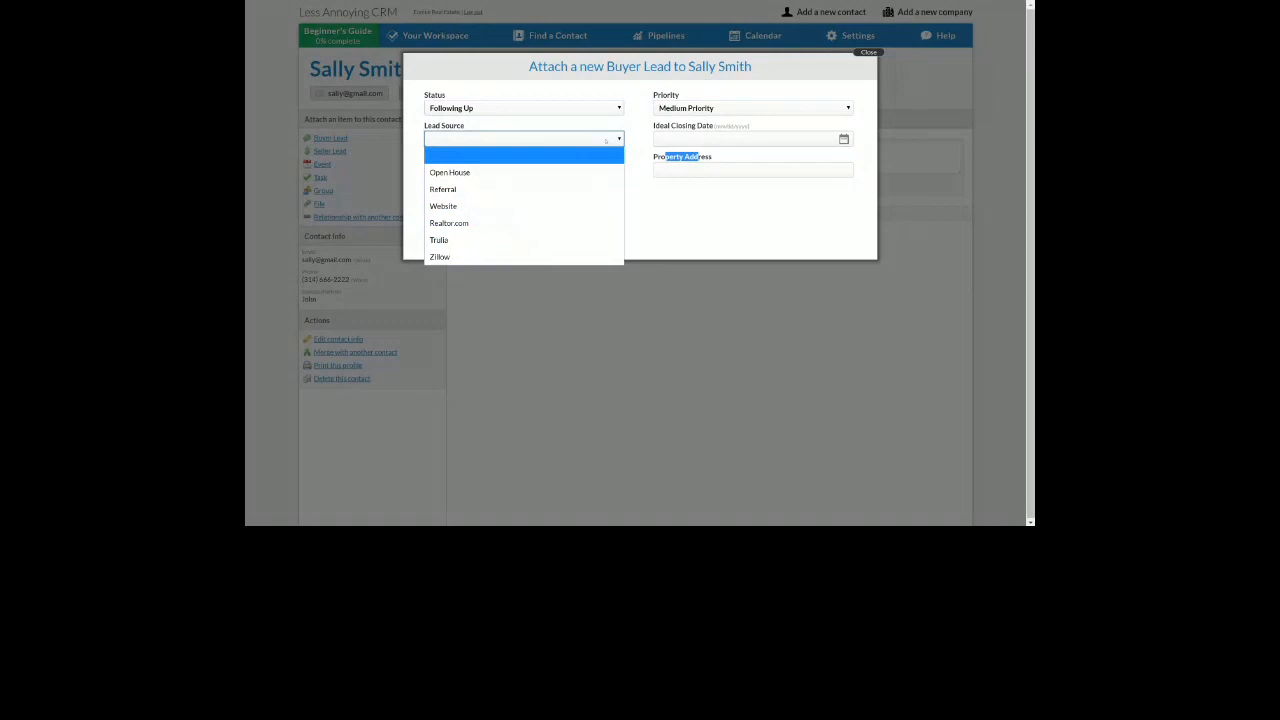
pyautogui.click(521, 257)
pyautogui.click(673, 171)
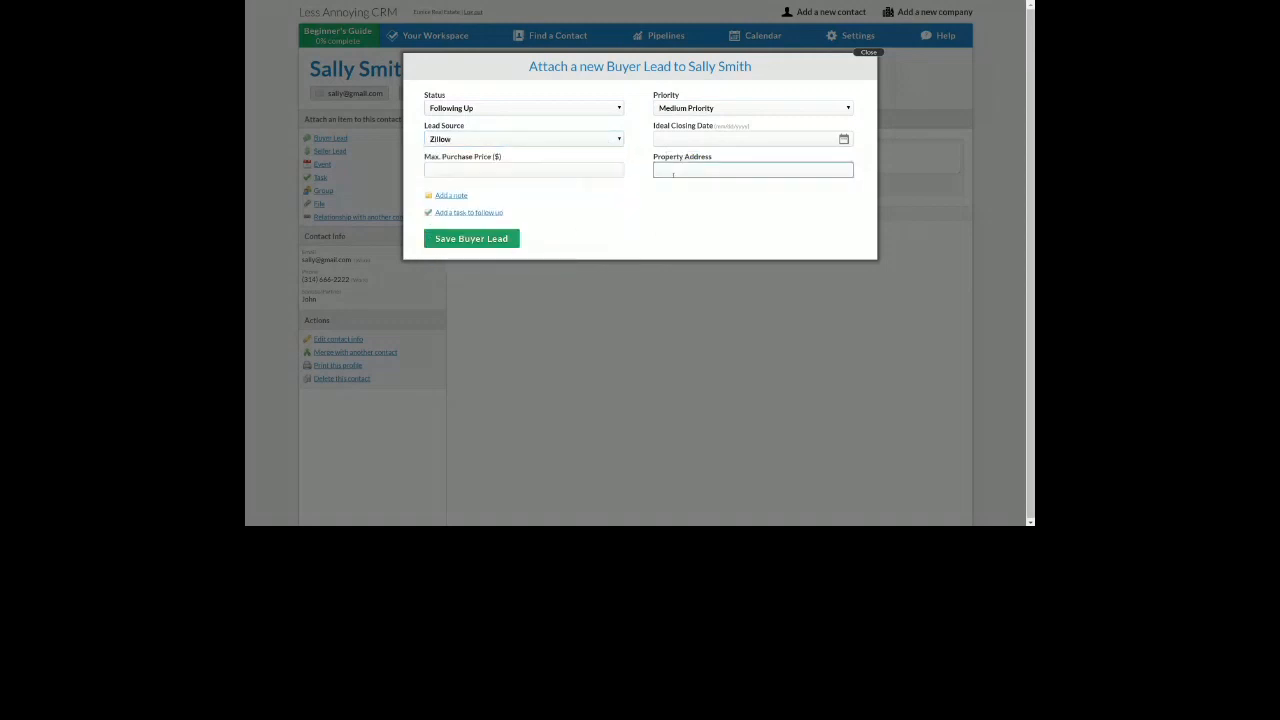
pyautogui.click(660, 194)
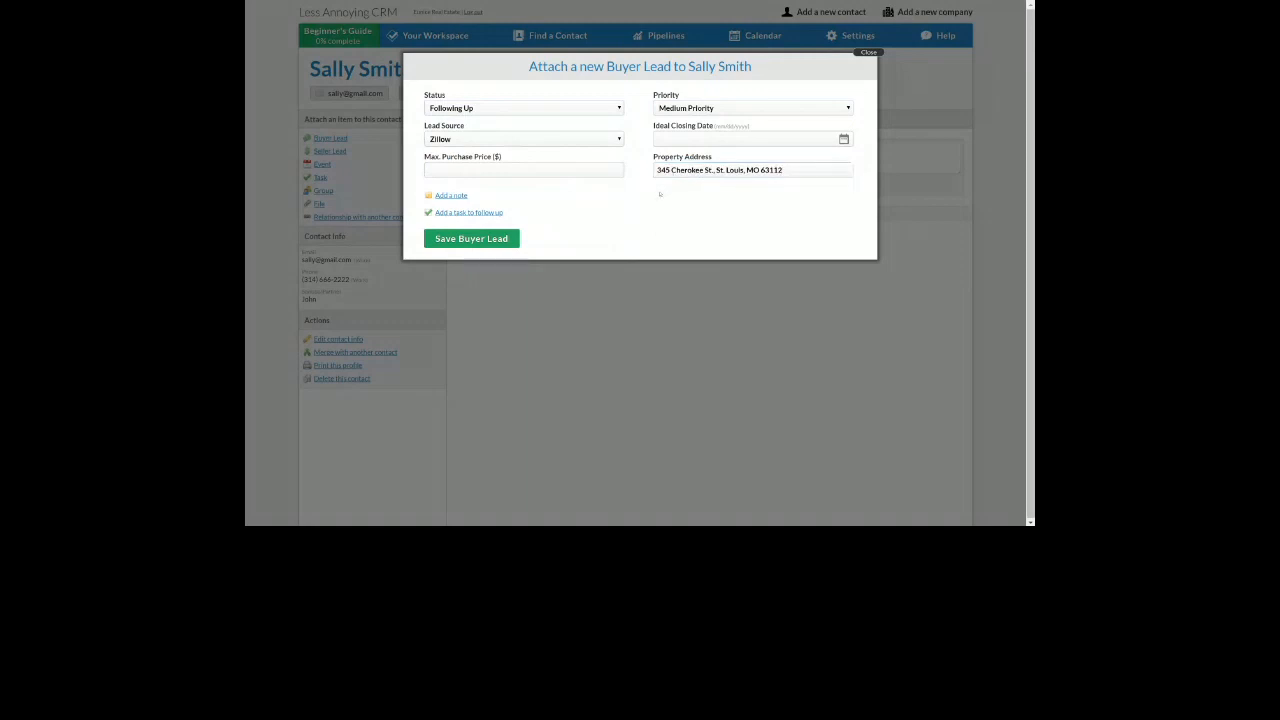
pyautogui.click(598, 171)
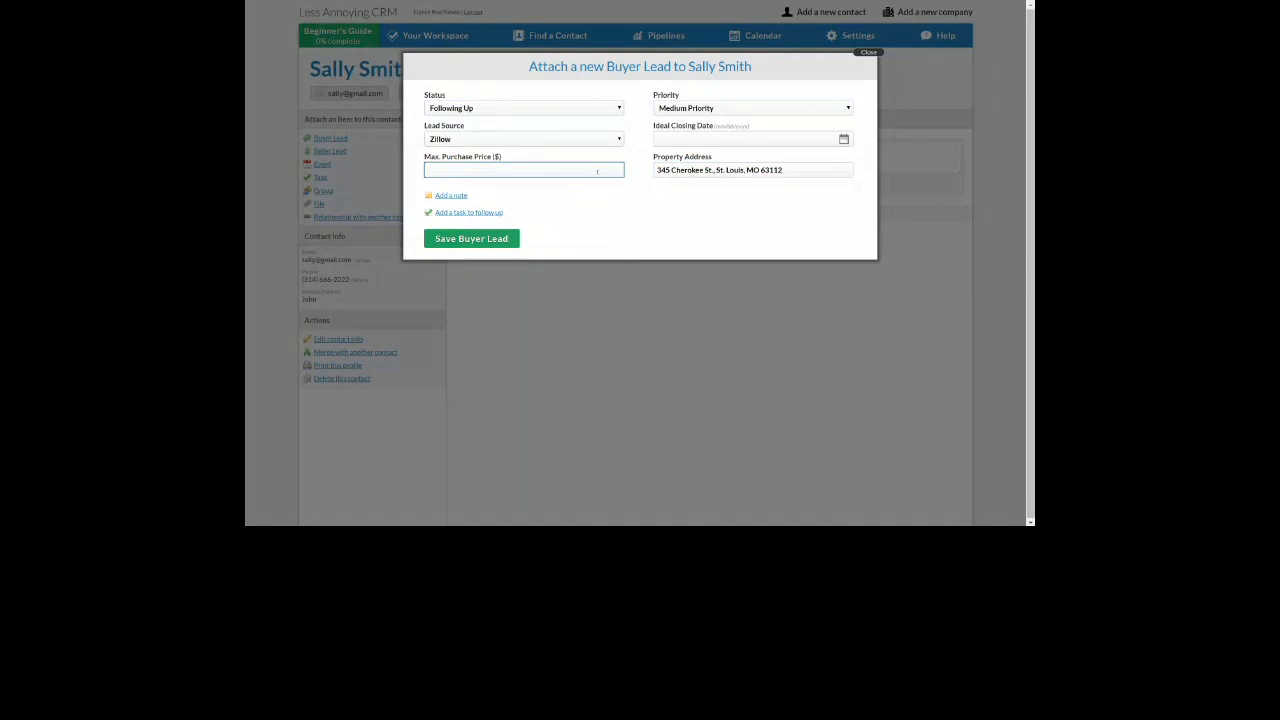
pyautogui.write('500,000')
# Set the ideal closing date to 12/31/2018 and save the buyer lead
pyautogui.click(768, 141)
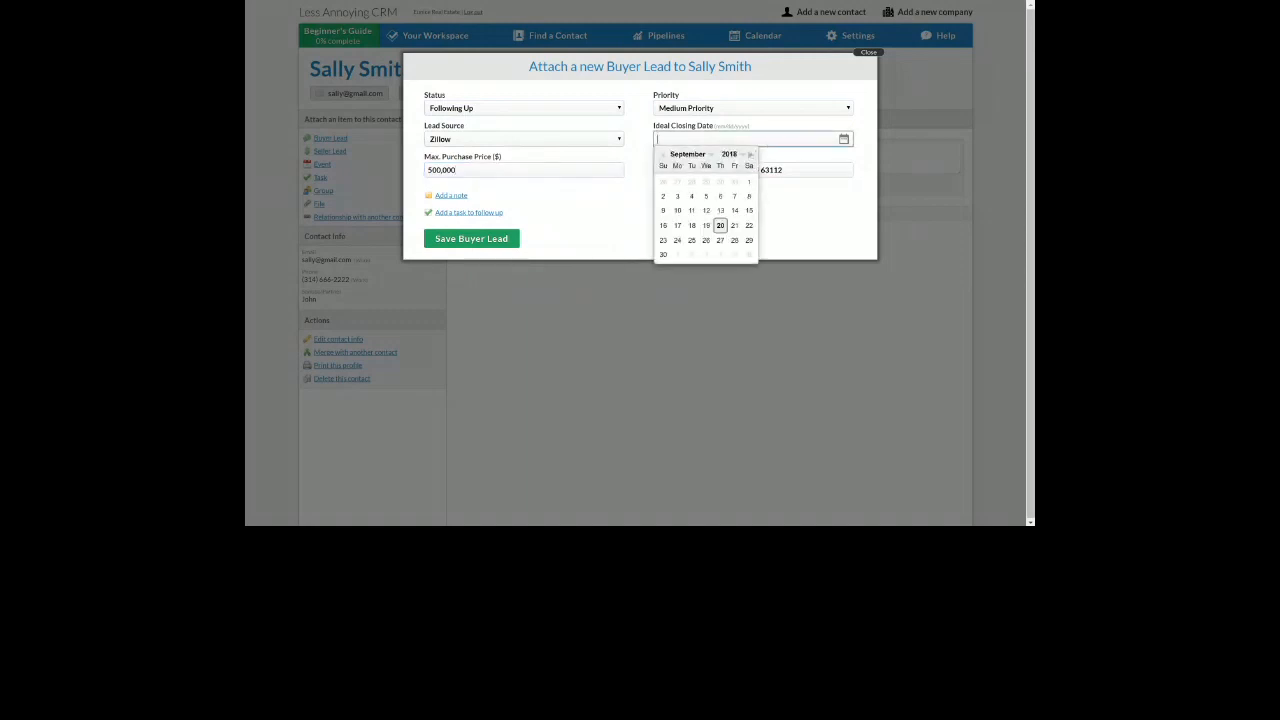
pyautogui.click(751, 155)
pyautogui.click(751, 155)
pyautogui.click(751, 155)
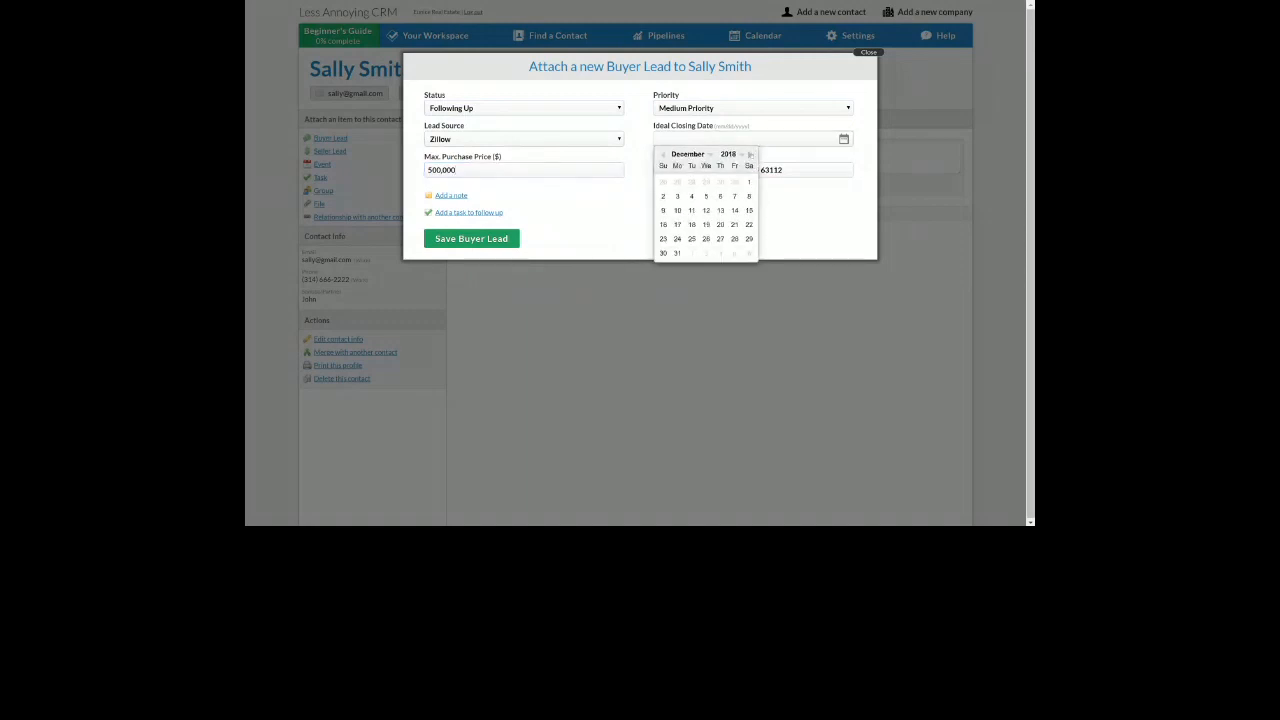
pyautogui.click(677, 253)
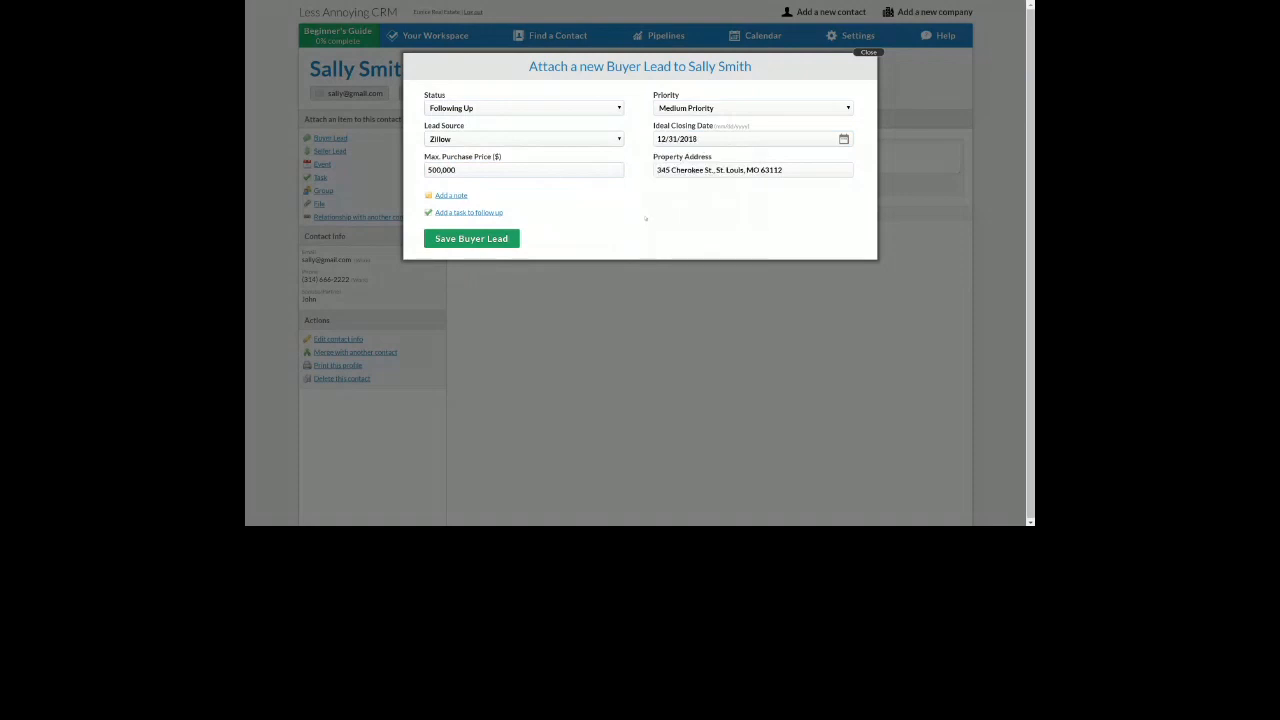
pyautogui.click(468, 244)
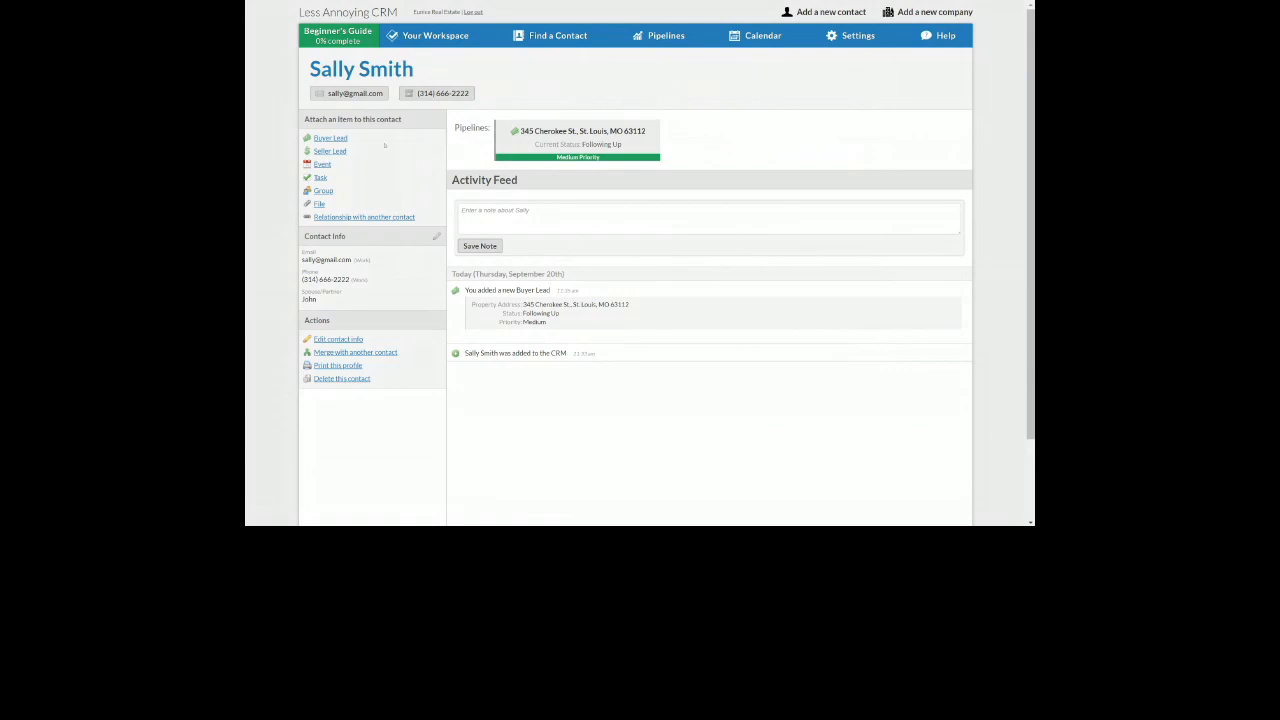
pyautogui.moveTo(359, 139); pyautogui.dragTo(313, 139)
pyautogui.click(346, 139)
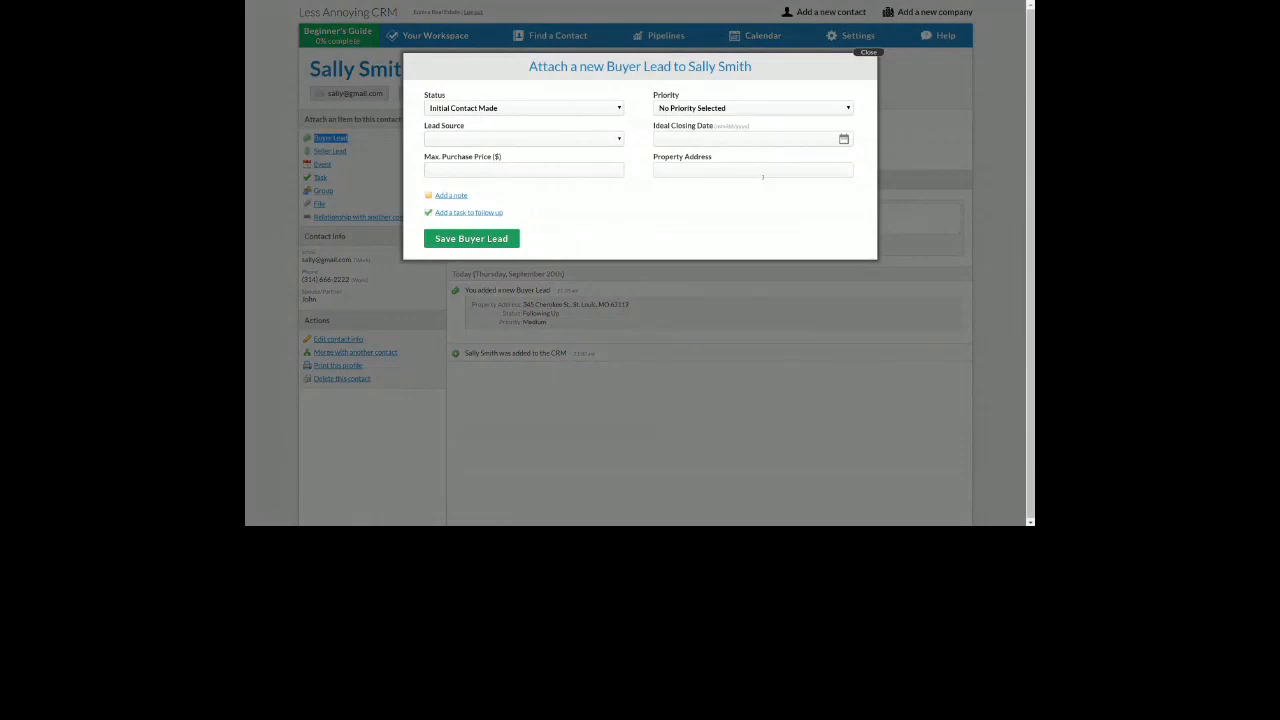
pyautogui.click(866, 53)
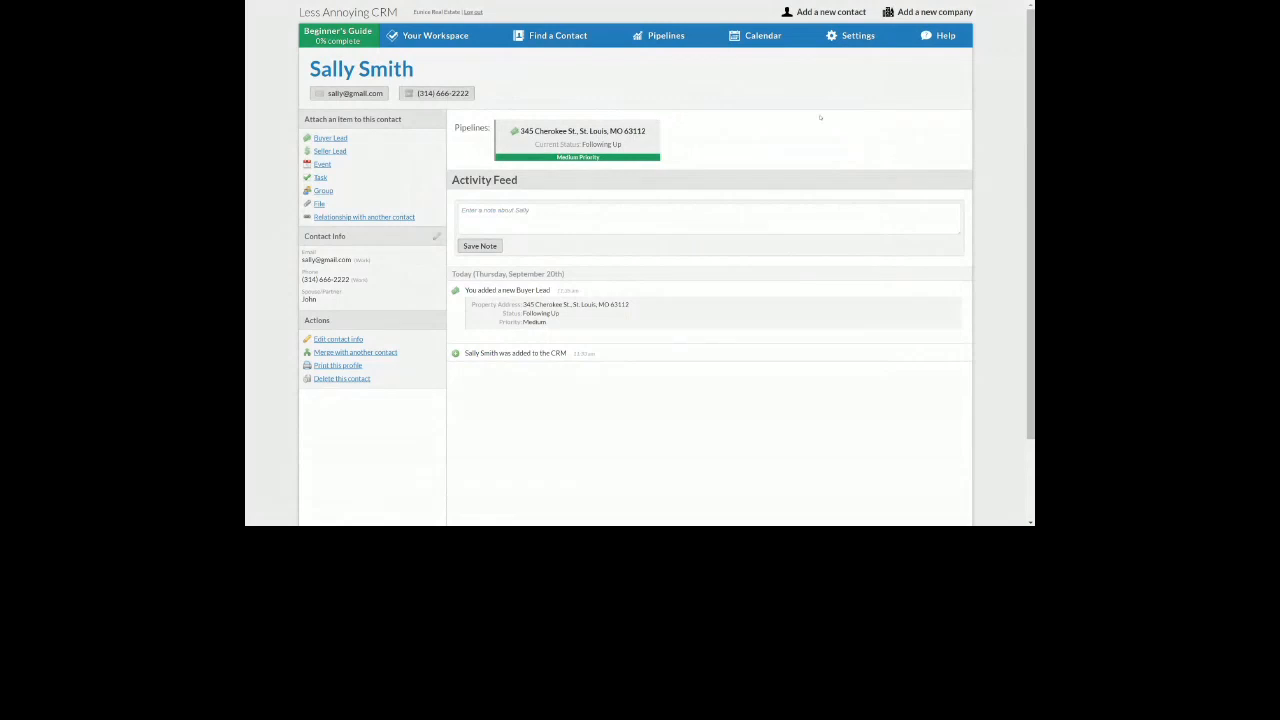
pyautogui.moveTo(650, 44)
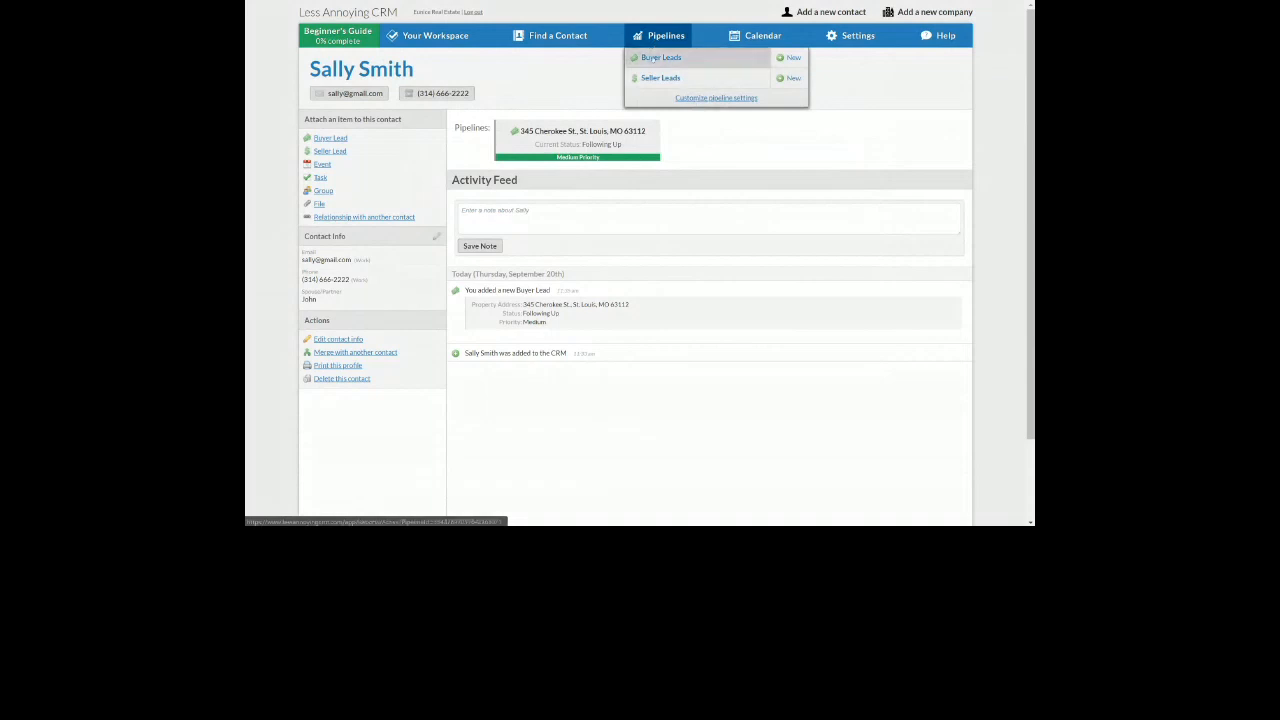
# Open the Buyer Lead Report and review its property addresses, including the new lead's
pyautogui.click(648, 58)
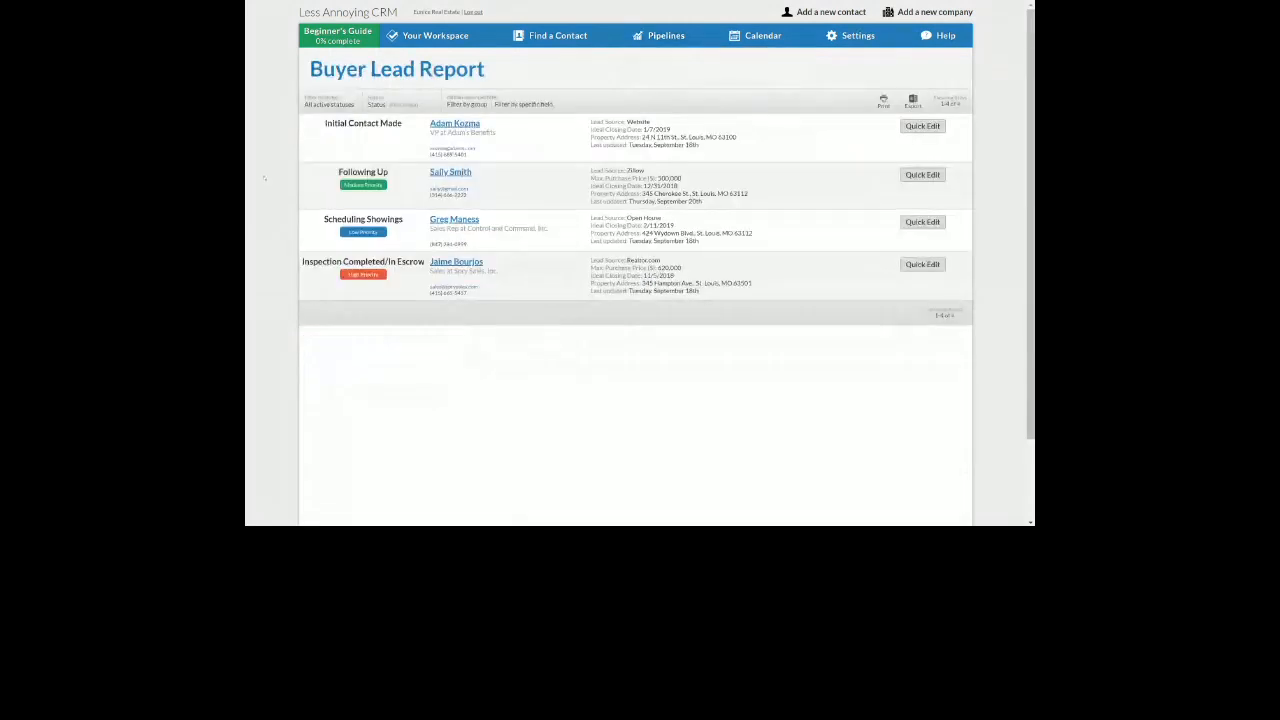
pyautogui.moveTo(642, 138); pyautogui.dragTo(732, 138)
pyautogui.moveTo(641, 194); pyautogui.dragTo(748, 194)
pyautogui.click(633, 318)
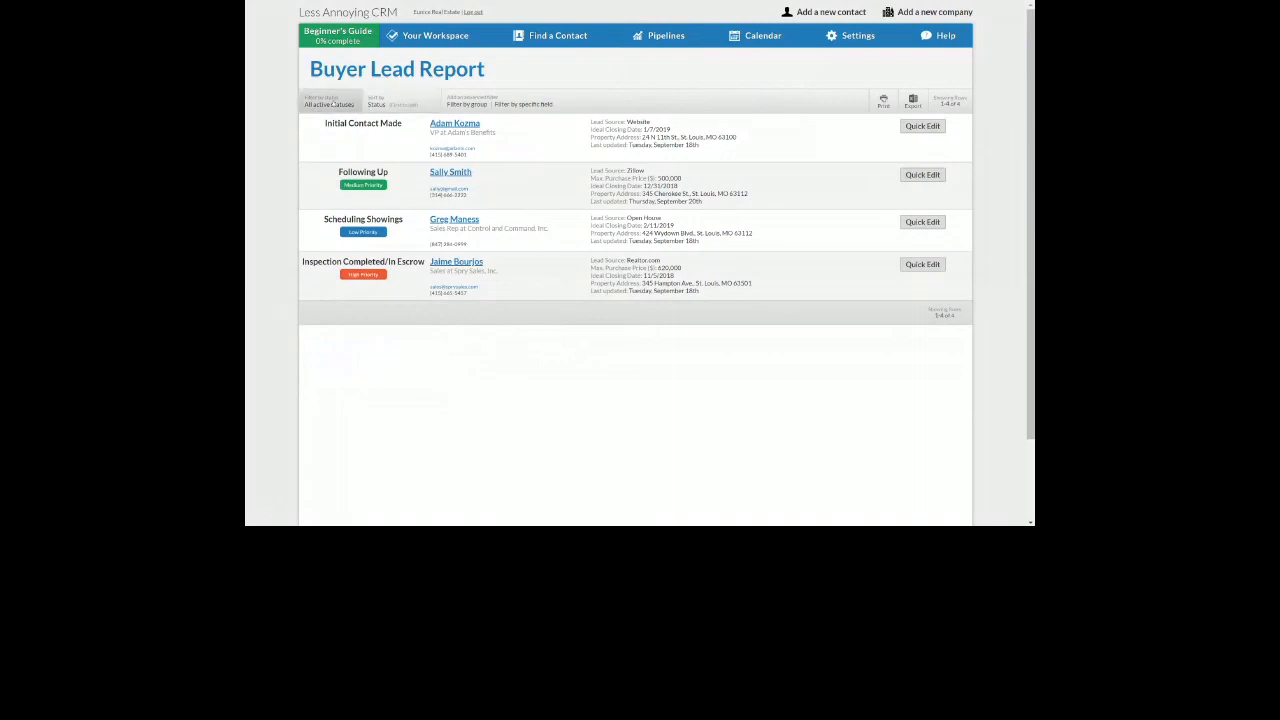
pyautogui.moveTo(566, 105); pyautogui.dragTo(497, 104)
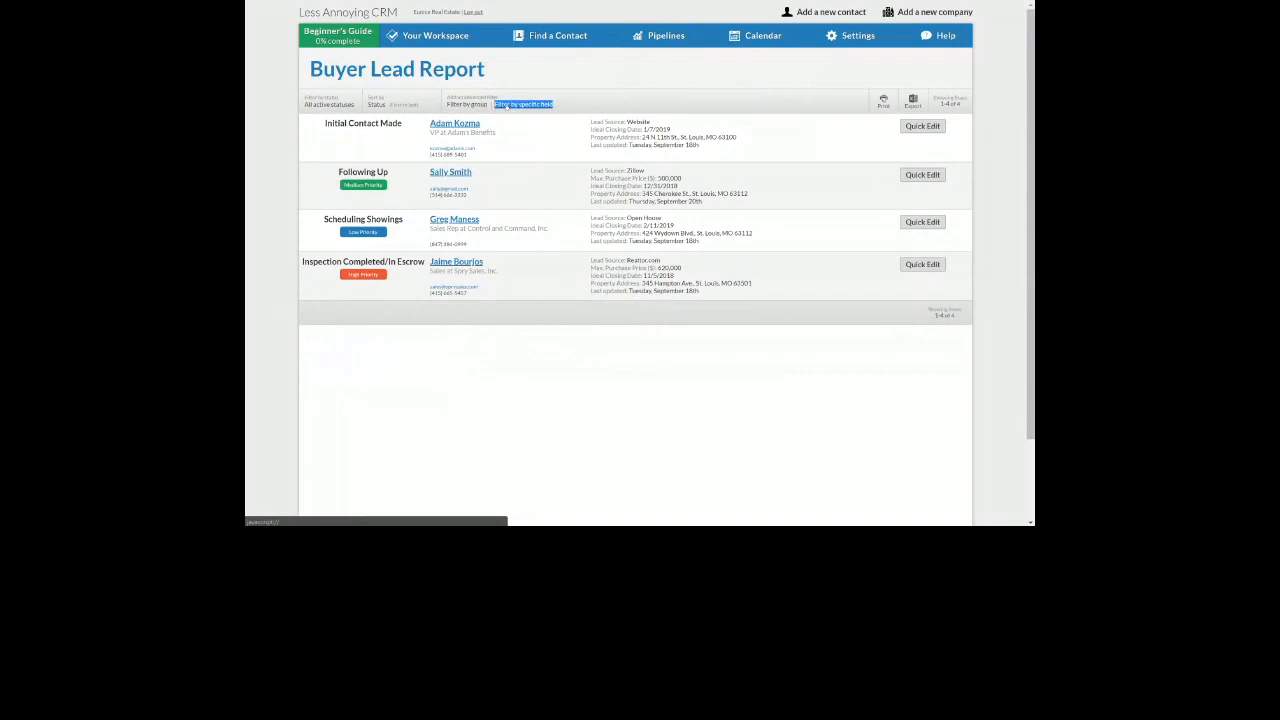
pyautogui.click(506, 105)
# Apply a Property Address contains '456 Cherokee' filter, then clear it
pyautogui.click(534, 216)
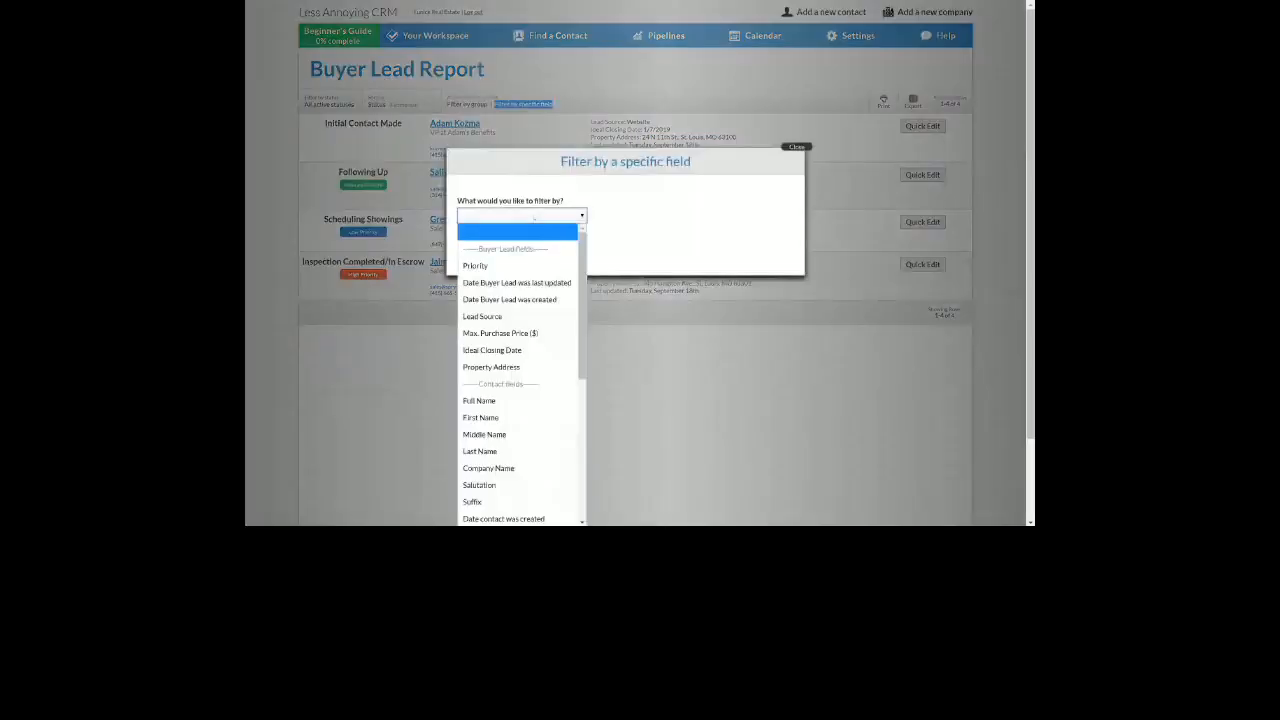
pyautogui.click(491, 367)
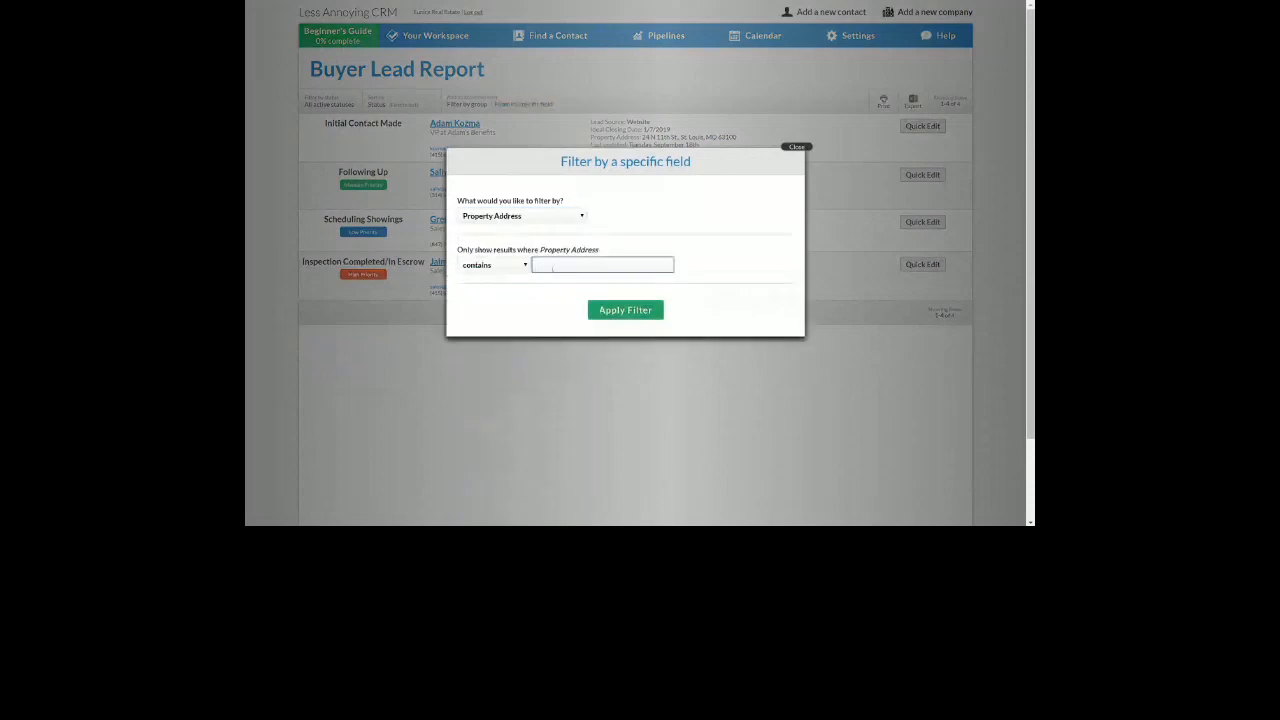
pyautogui.write('456 Cherokee')
pyautogui.click(625, 311)
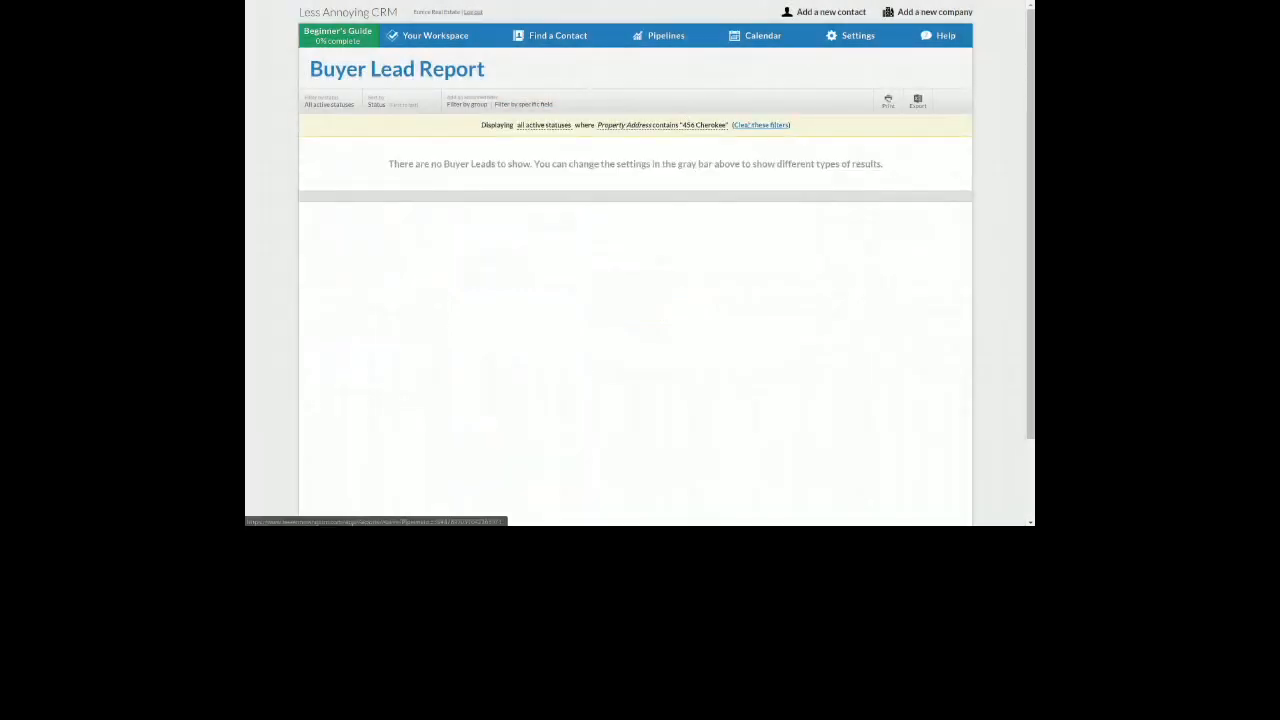
pyautogui.click(760, 125)
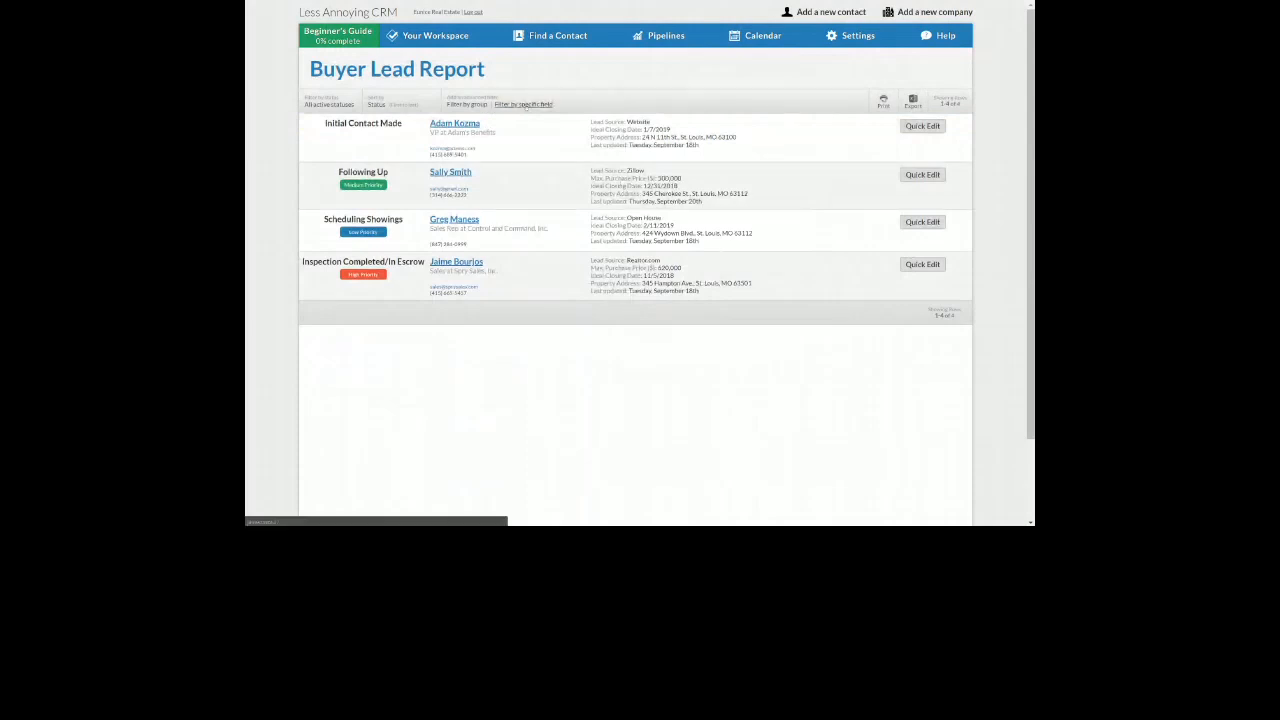
pyautogui.click(527, 104)
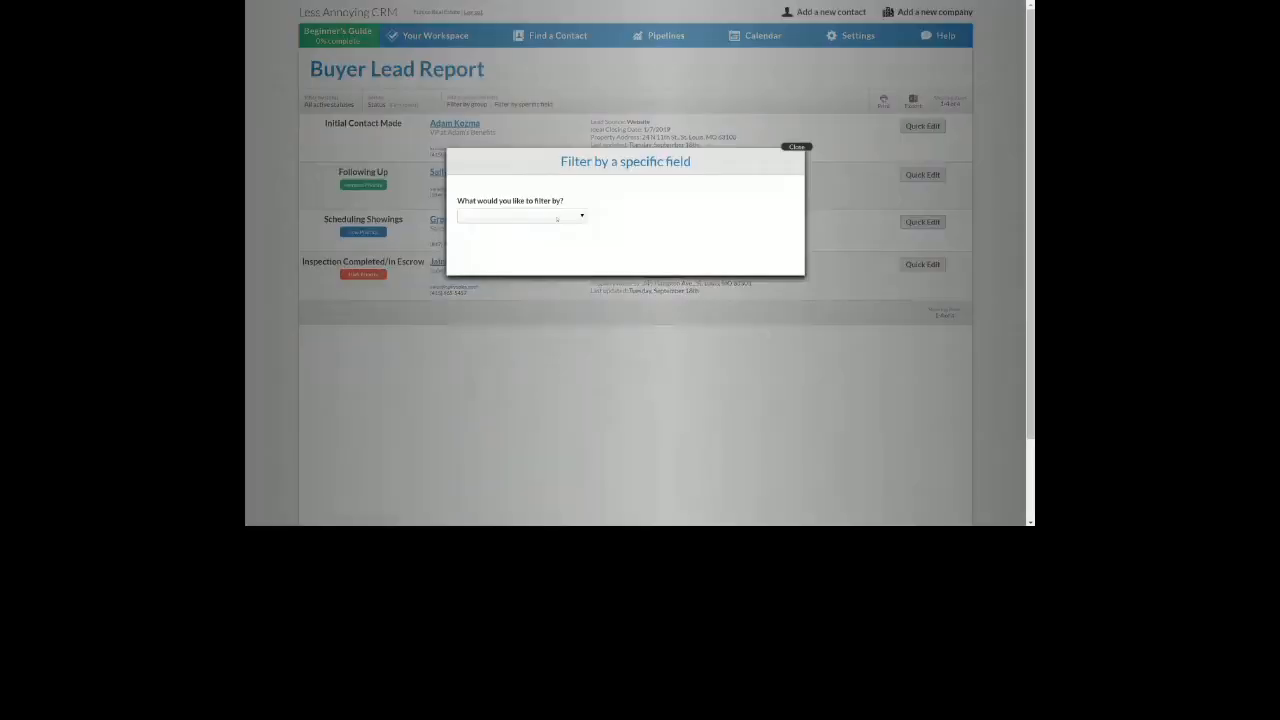
pyautogui.click(578, 215)
pyautogui.click(500, 367)
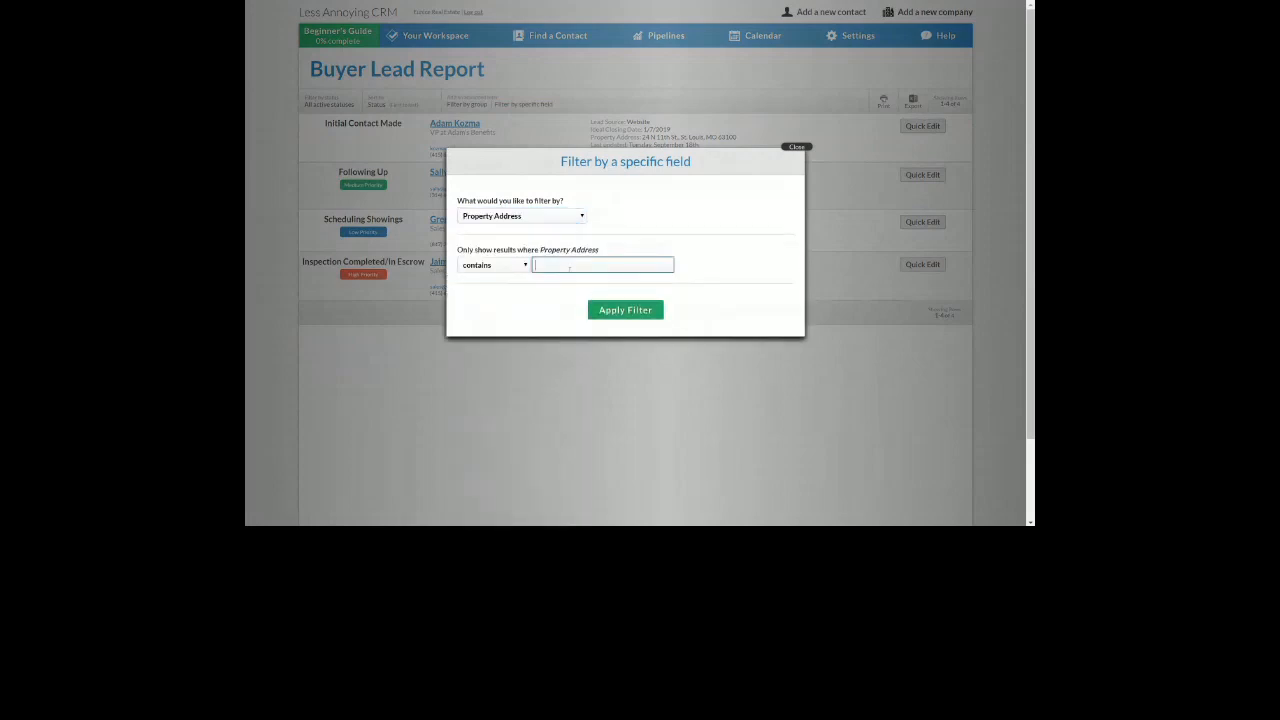
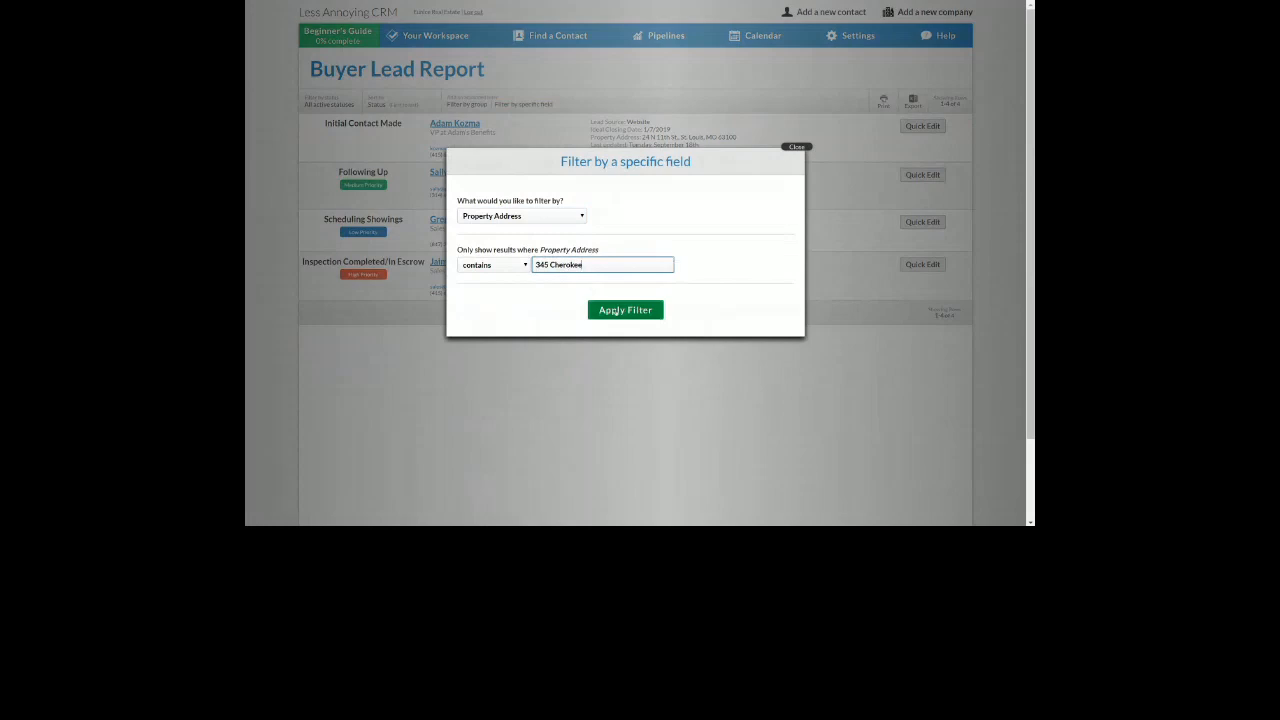
pyautogui.click(615, 312)
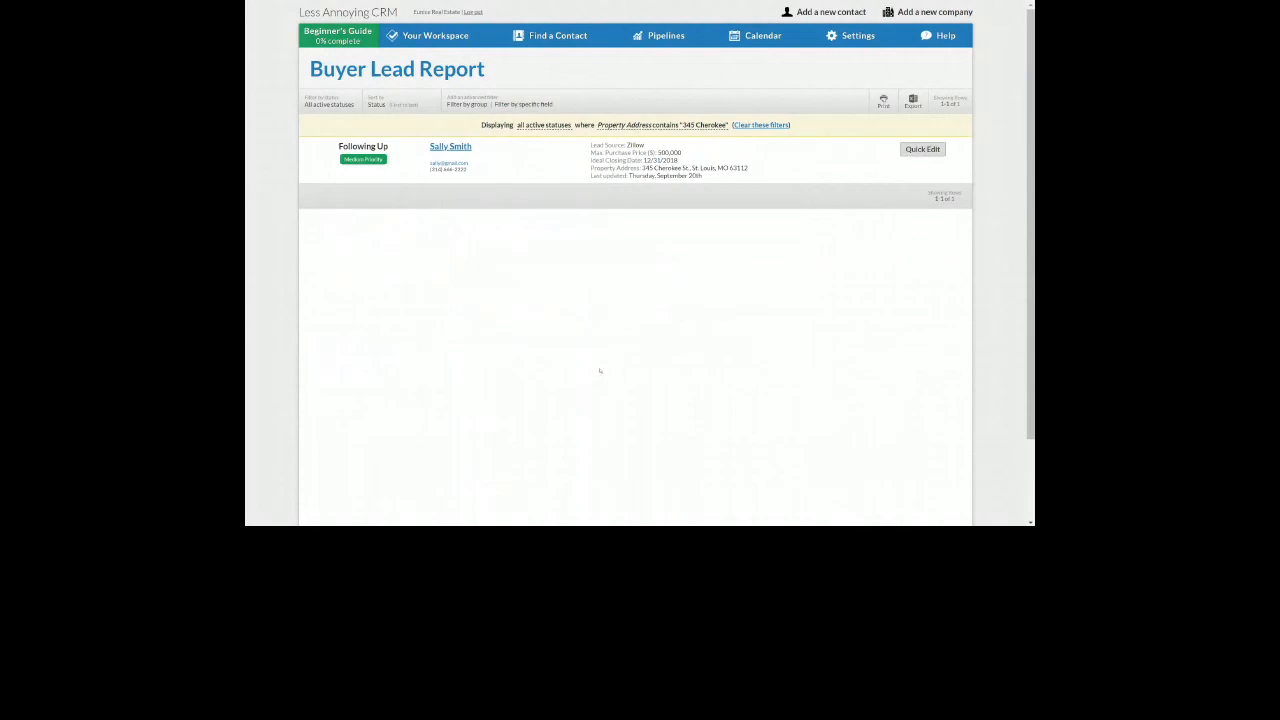
pyautogui.moveTo(600, 168); pyautogui.dragTo(758, 170)
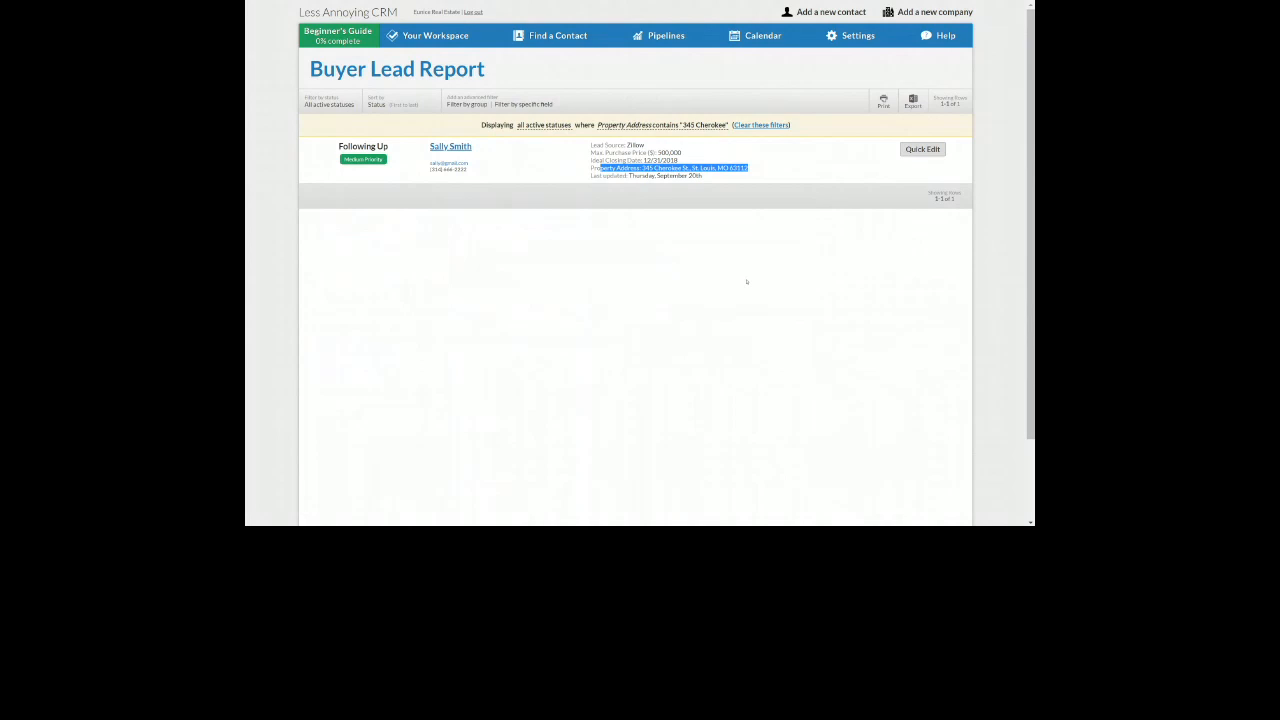
pyautogui.click(746, 282)
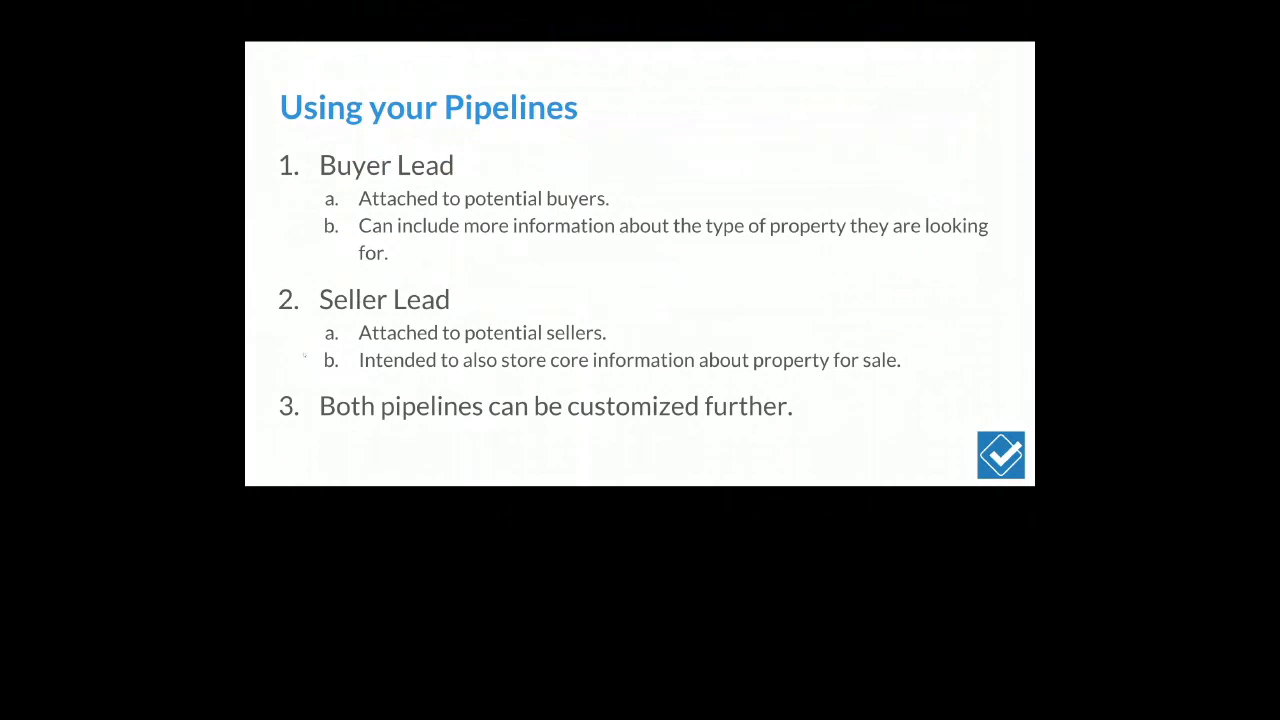
pyautogui.click(298, 358)
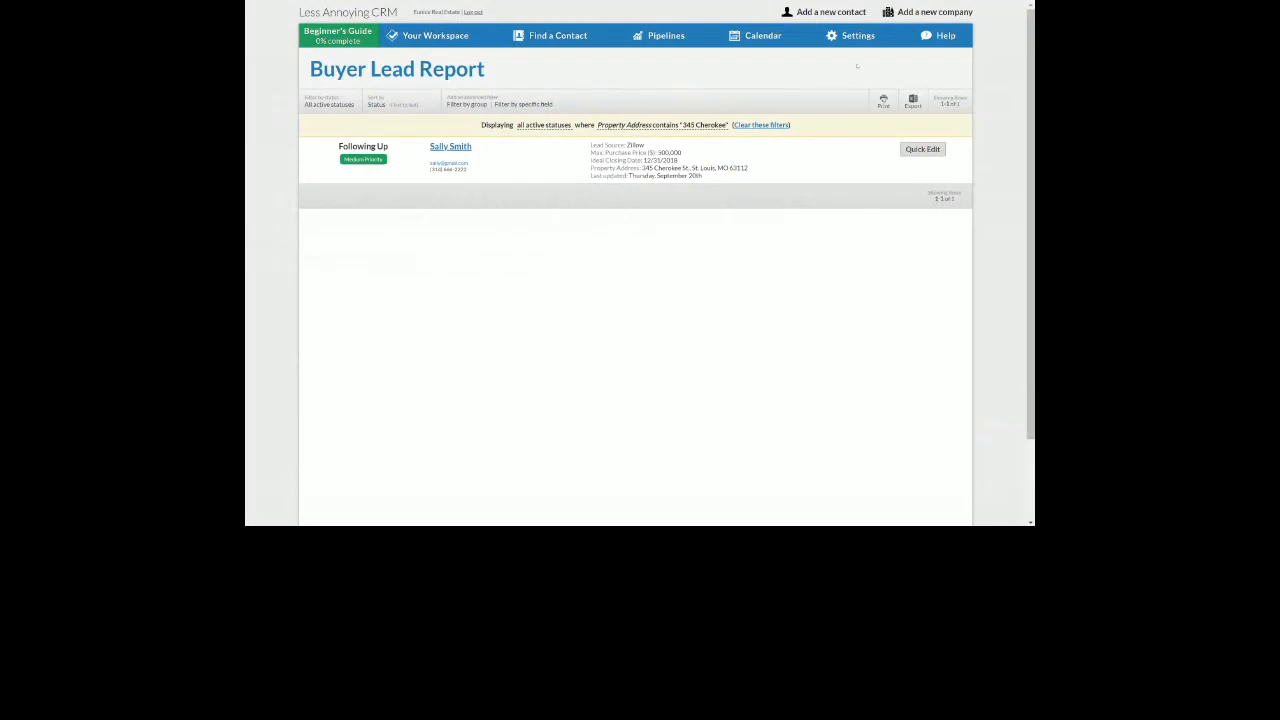
pyautogui.moveTo(855, 36)
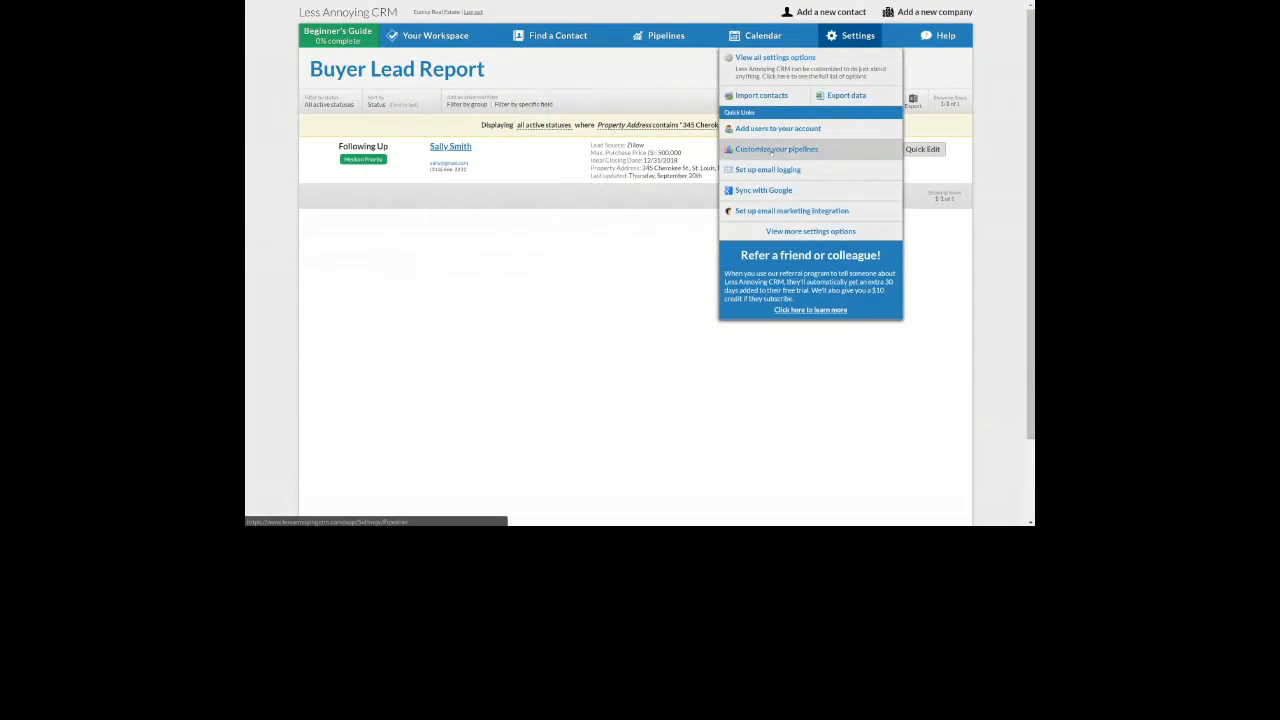
# Open the Seller Lead pipeline settings and review its status order and Custom Fields
pyautogui.click(771, 150)
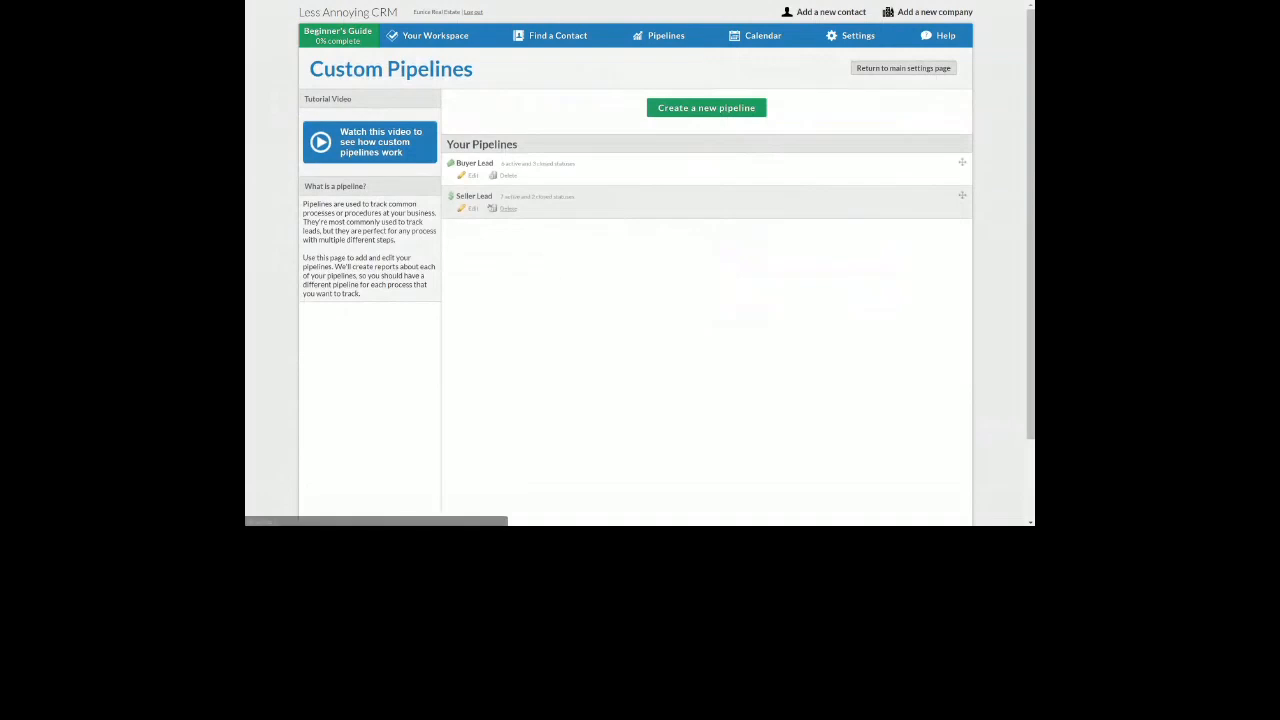
pyautogui.click(469, 209)
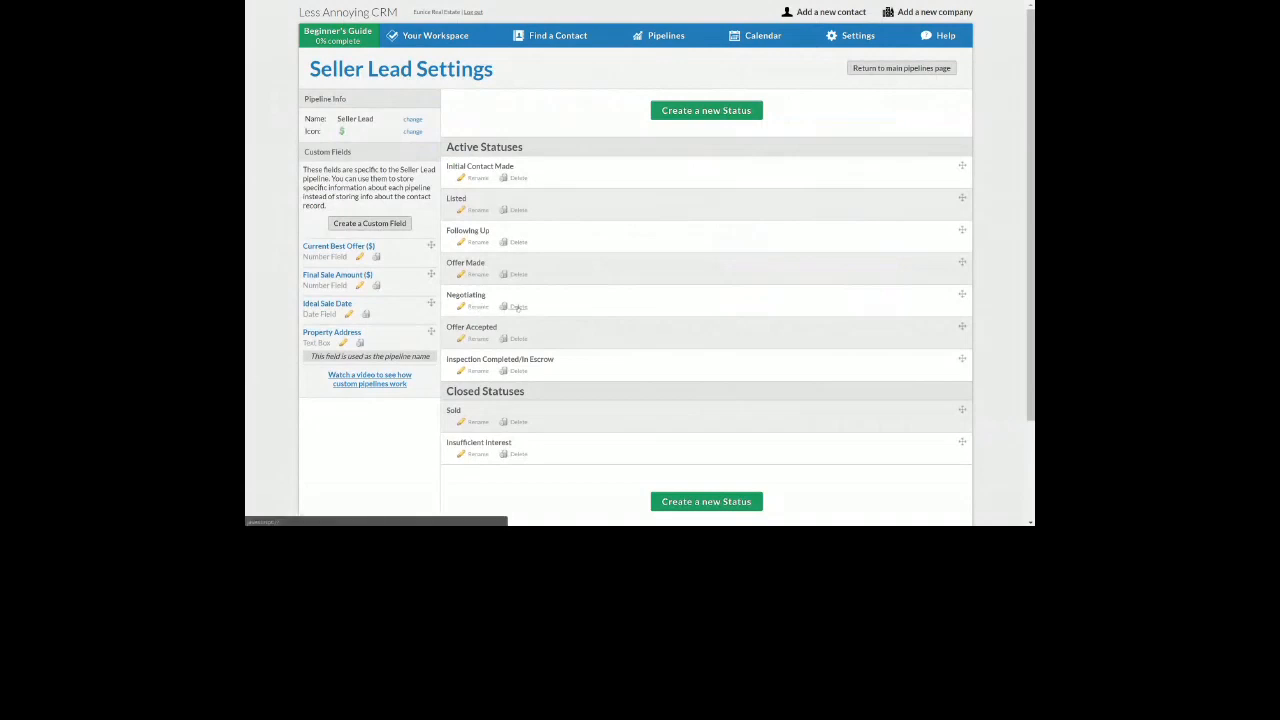
pyautogui.moveTo(572, 306)
pyautogui.mouseDown()
pyautogui.moveTo(574, 200)
pyautogui.moveTo(569, 313)
pyautogui.mouseUp()
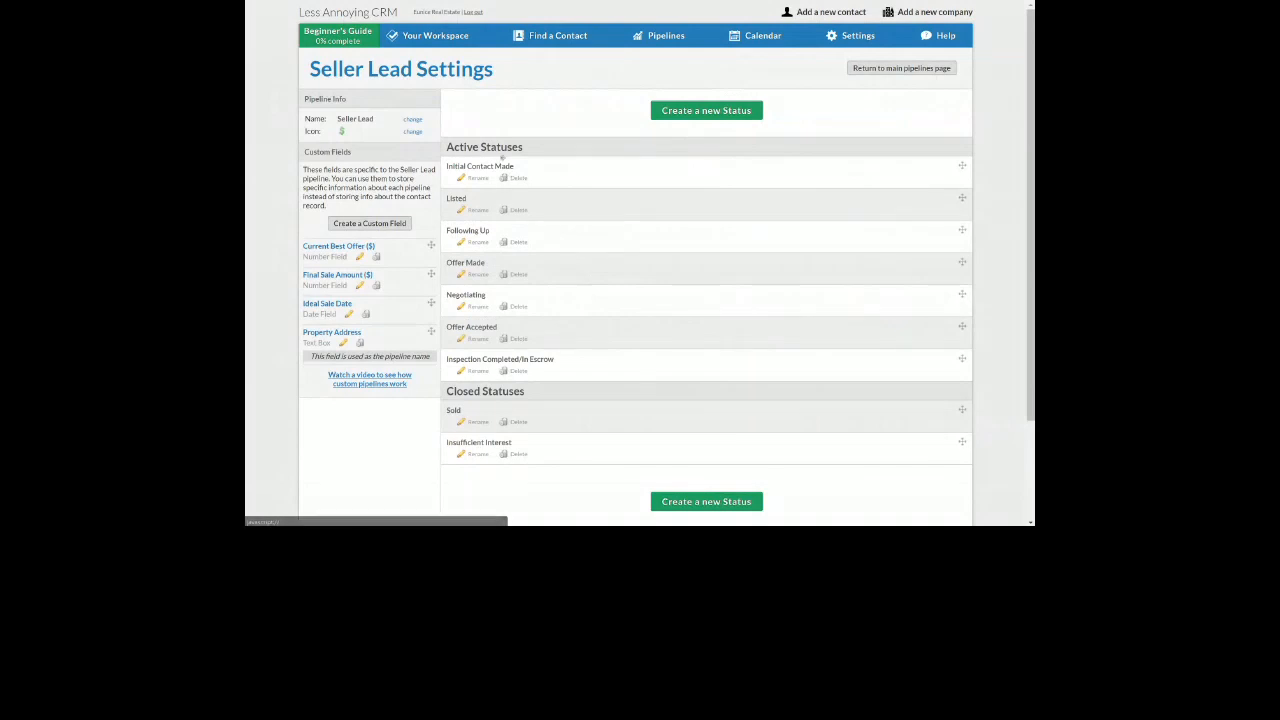
pyautogui.moveTo(305, 152); pyautogui.dragTo(373, 154)
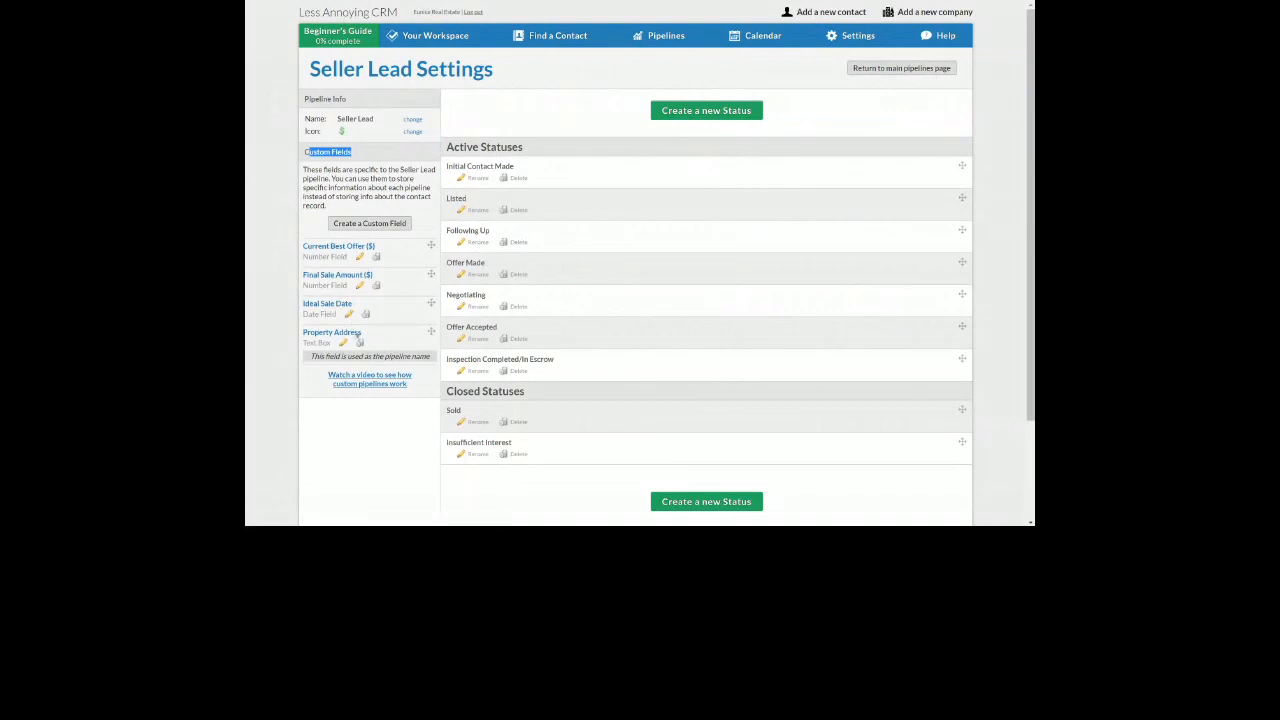
pyautogui.click(379, 224)
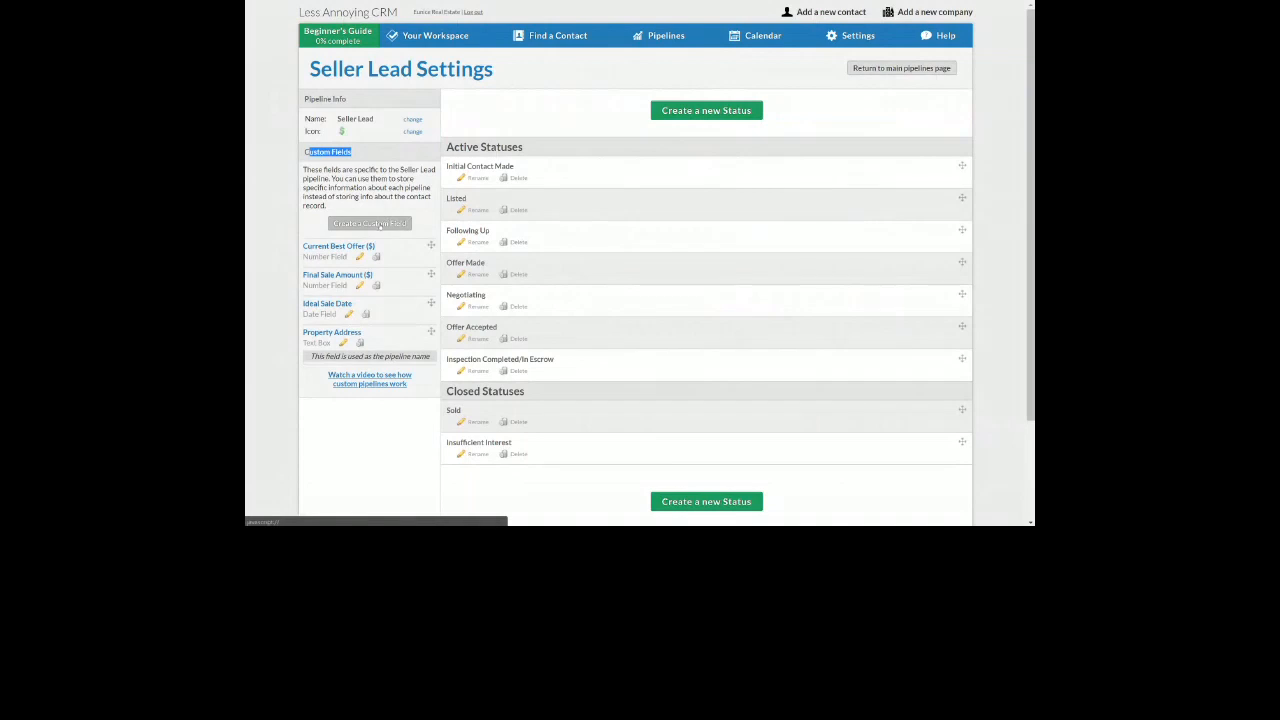
# Create a '# of Bedrooms' Number Field for seller leads
pyautogui.write('# of bedrooms')
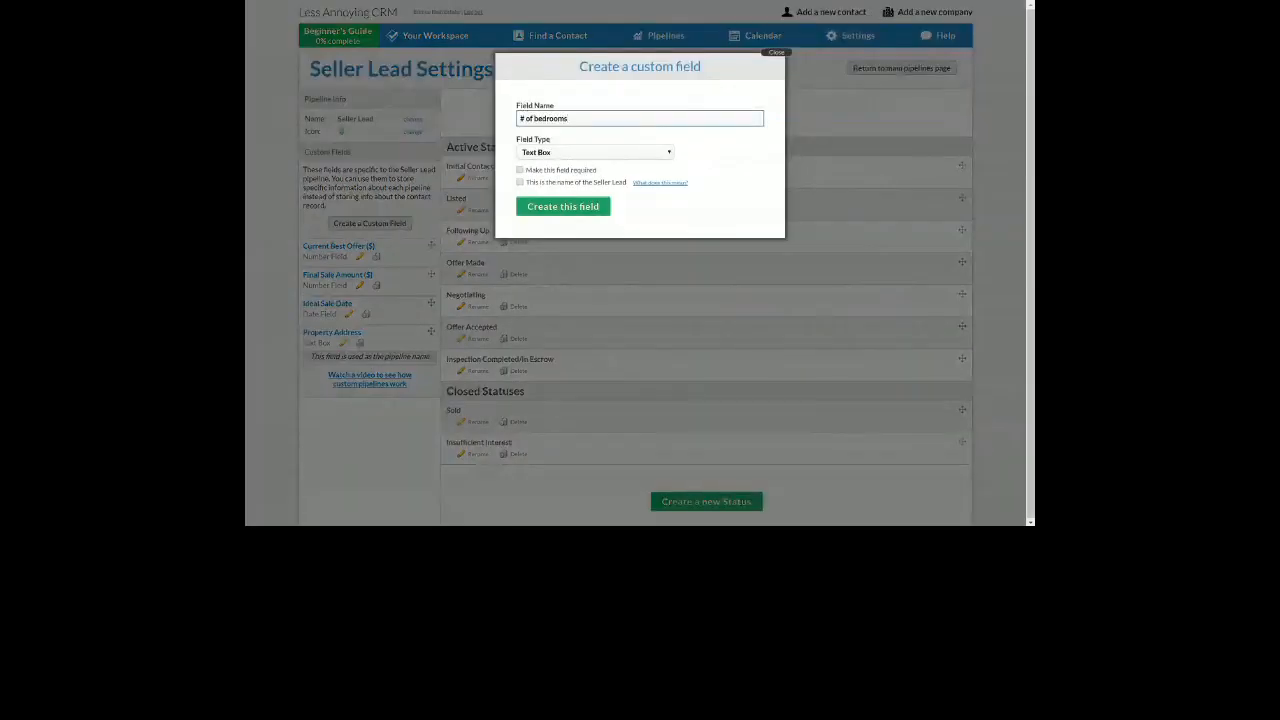
pyautogui.press('BackSpace')
pyautogui.write('B')
pyautogui.click(548, 151)
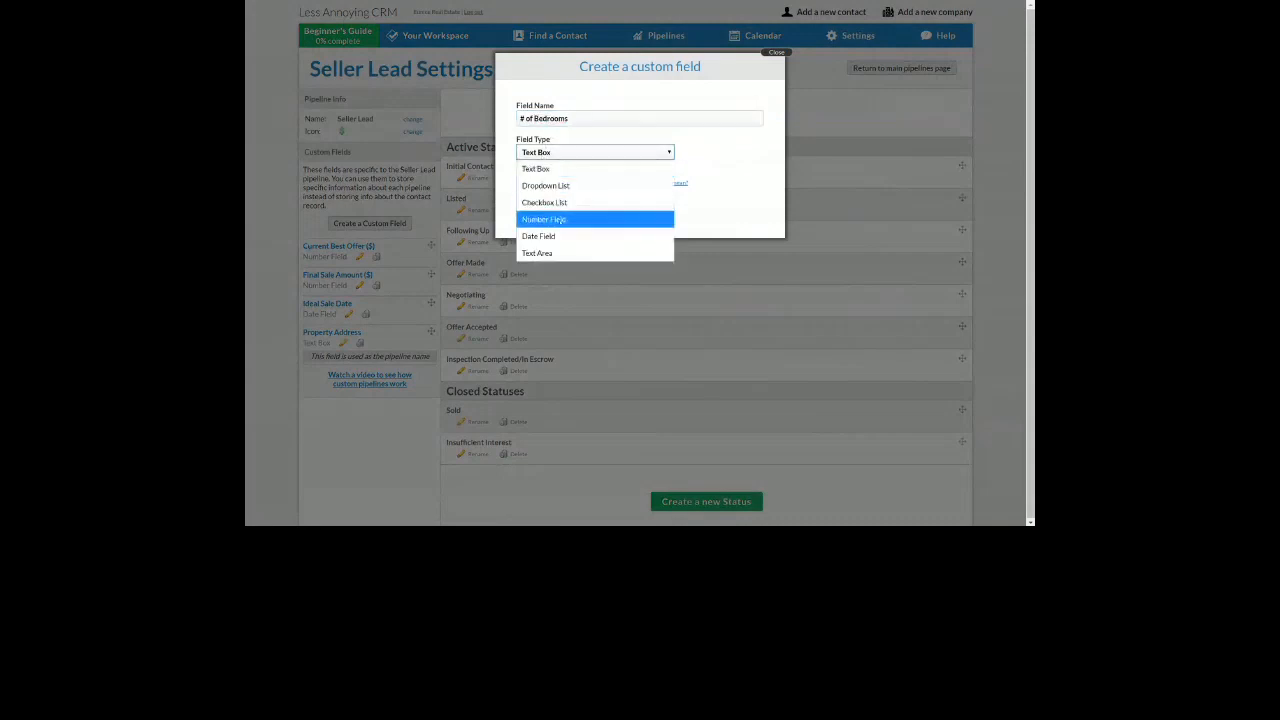
pyautogui.click(553, 220)
pyautogui.click(555, 222)
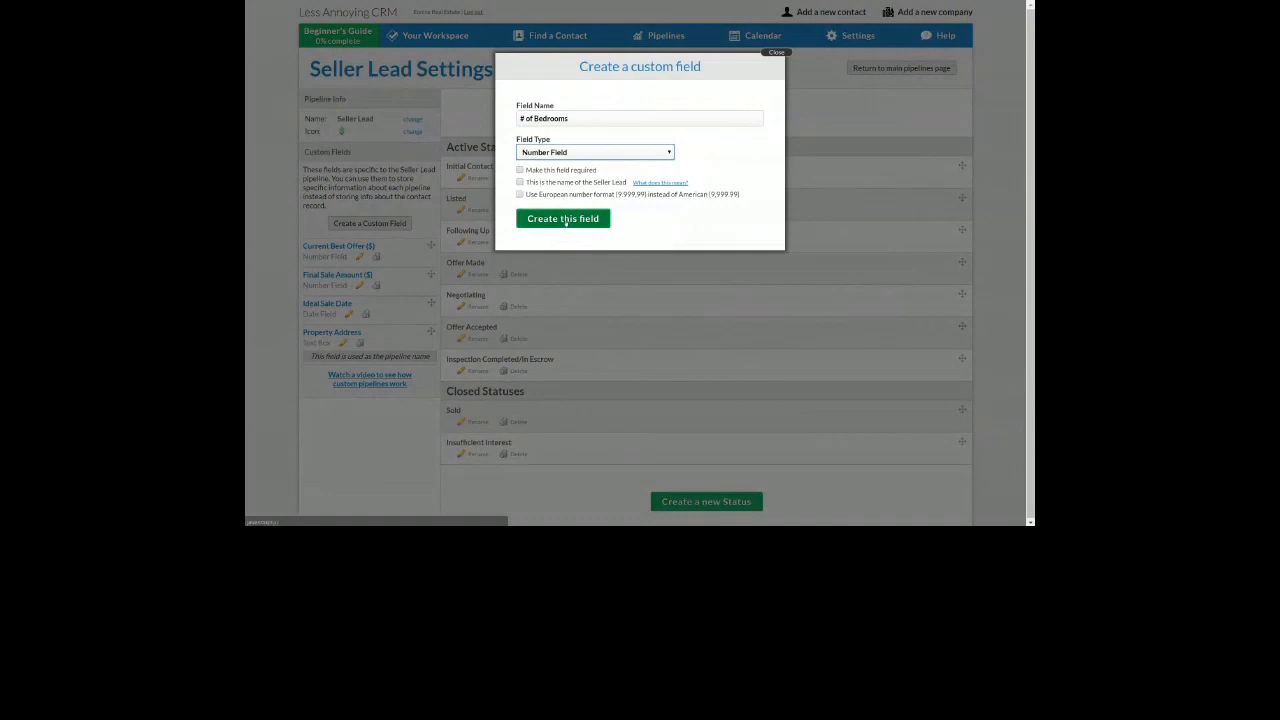
# Create a '# of Bathrooms' Number Field, then return to the Seller Lead Report
pyautogui.write('# of Bathrooms')
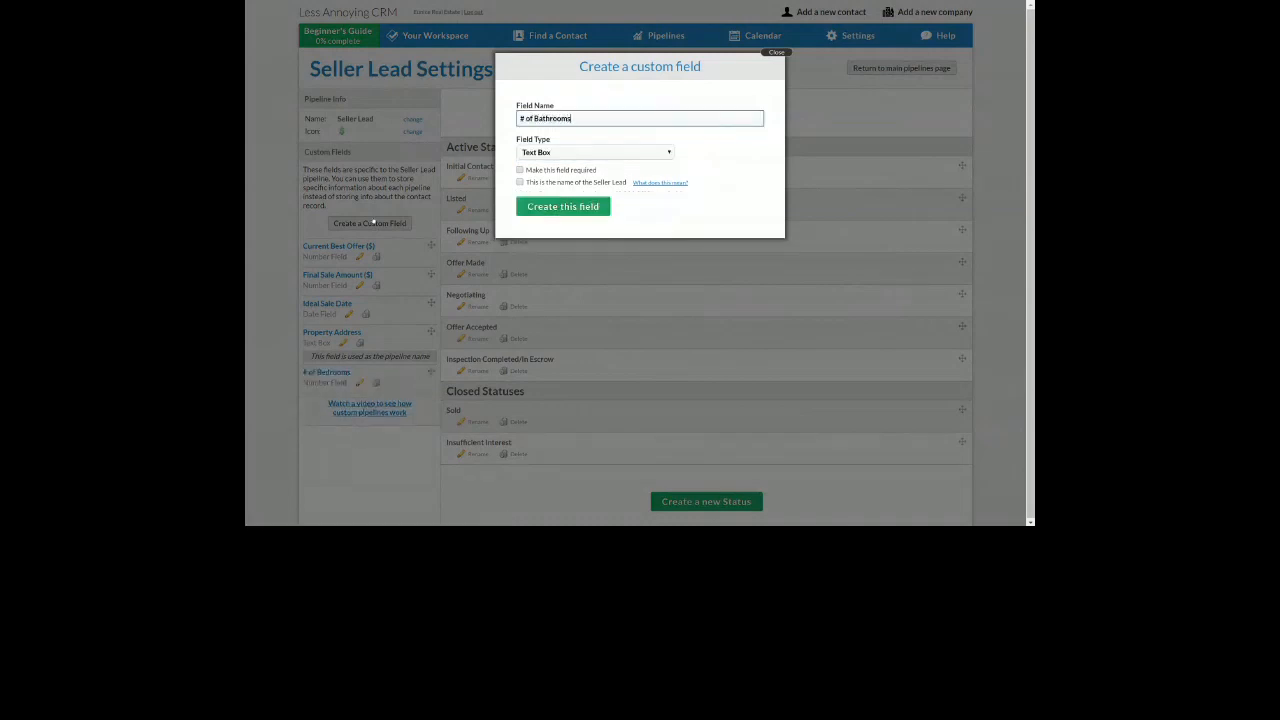
pyautogui.click(566, 152)
pyautogui.click(550, 214)
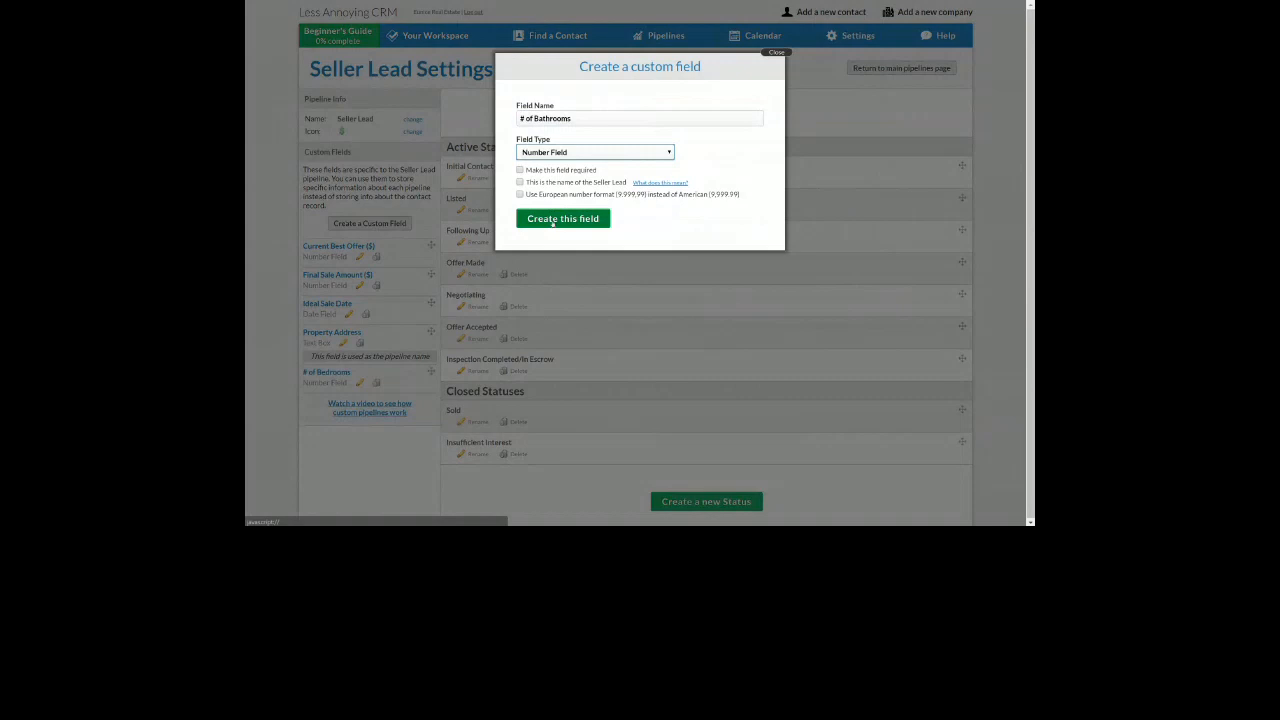
pyautogui.click(562, 218)
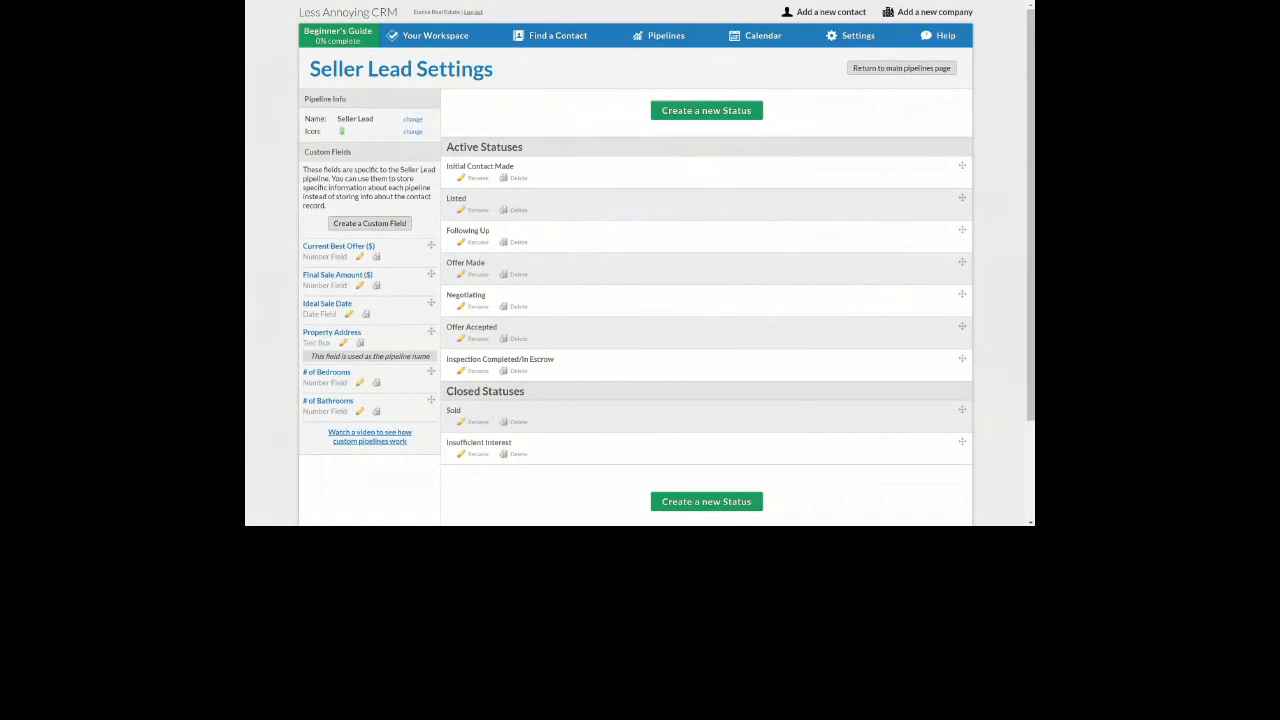
pyautogui.moveTo(660, 38)
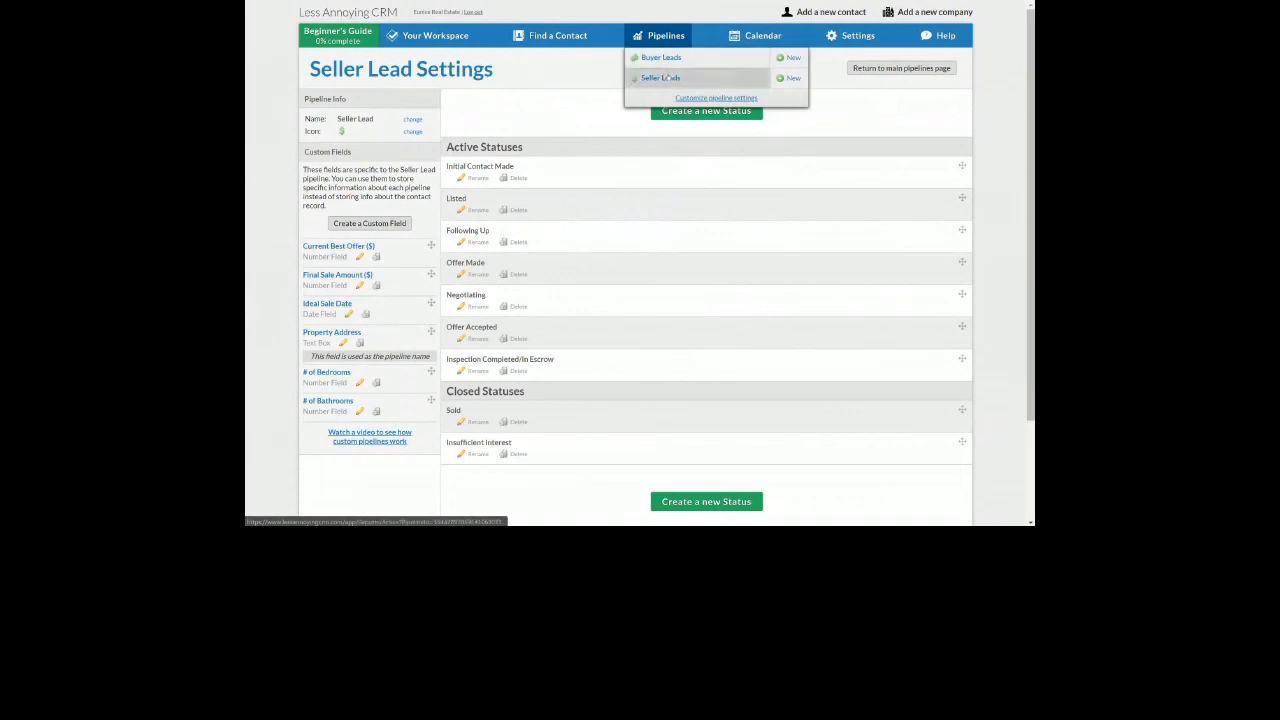
pyautogui.click(661, 78)
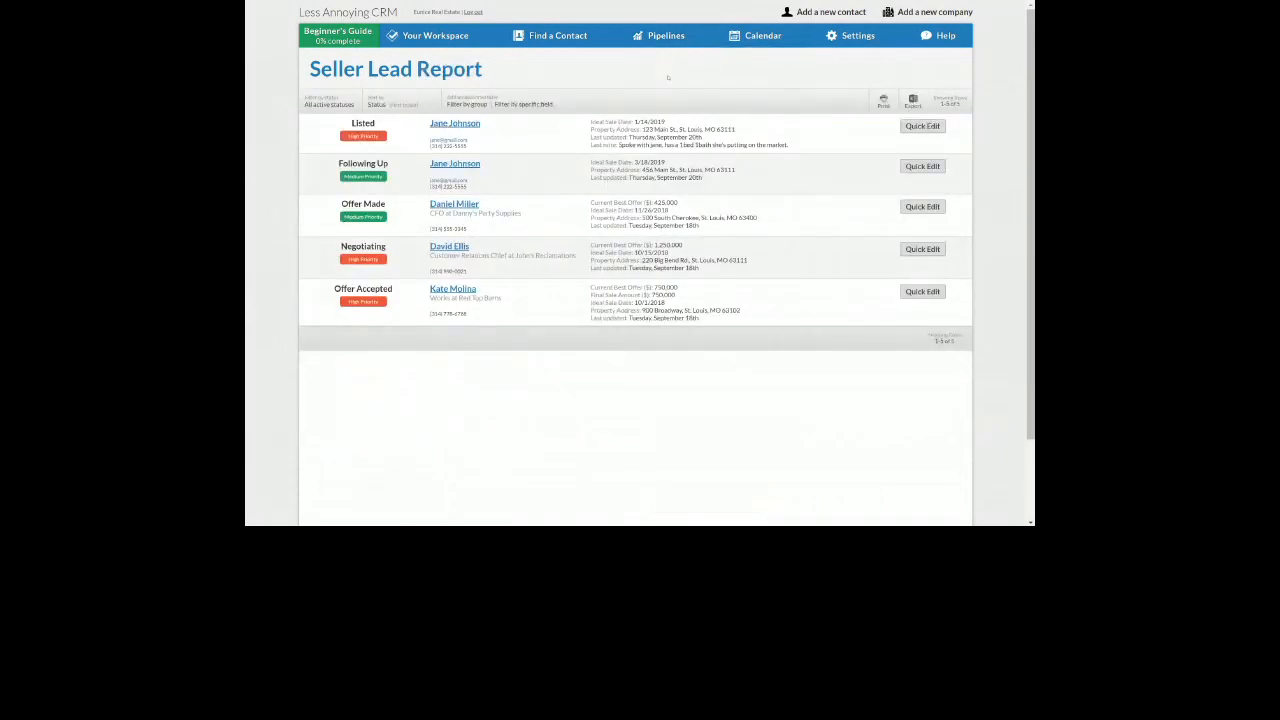
# Quick-edit 123 Main St.: 2 bedrooms, 2 bathrooms, 500000 best offer, status Offer Made
pyautogui.click(922, 127)
pyautogui.moveTo(659, 157); pyautogui.dragTo(723, 188)
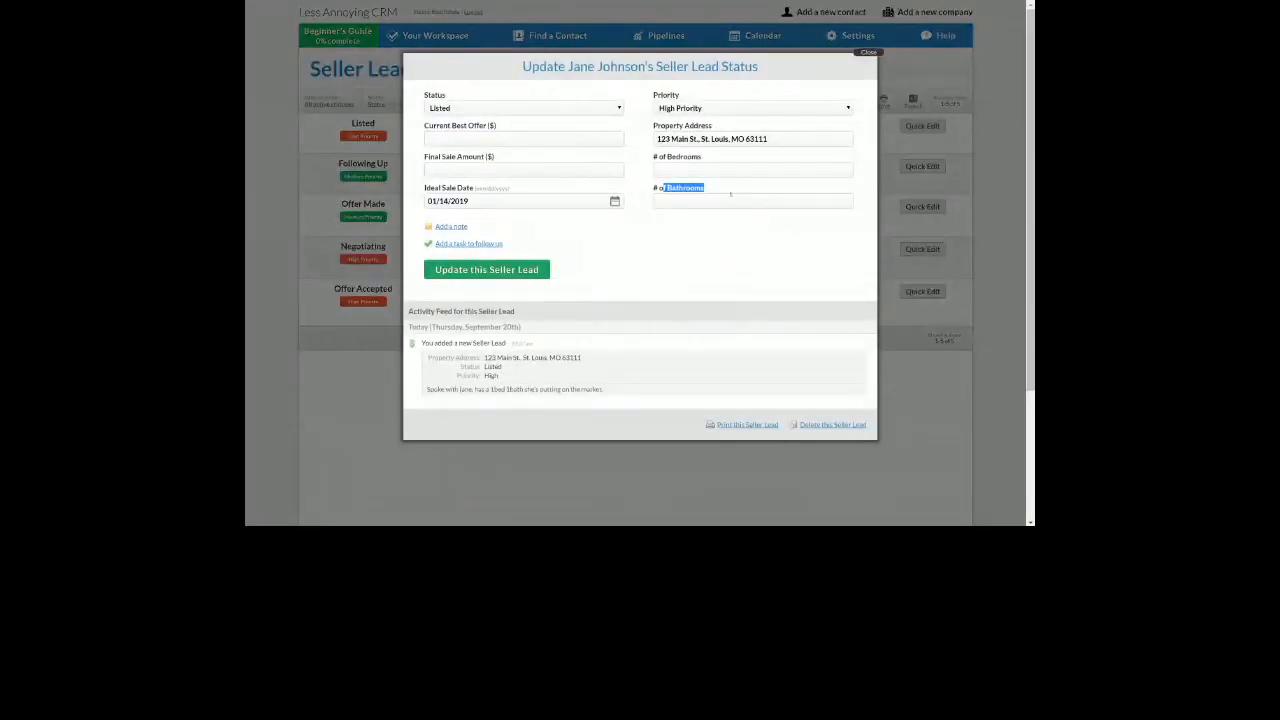
pyautogui.click(689, 169)
pyautogui.write('2')
pyautogui.press('Tab')
pyautogui.write('2')
pyautogui.click(686, 262)
pyautogui.click(455, 141)
pyautogui.write('500000')
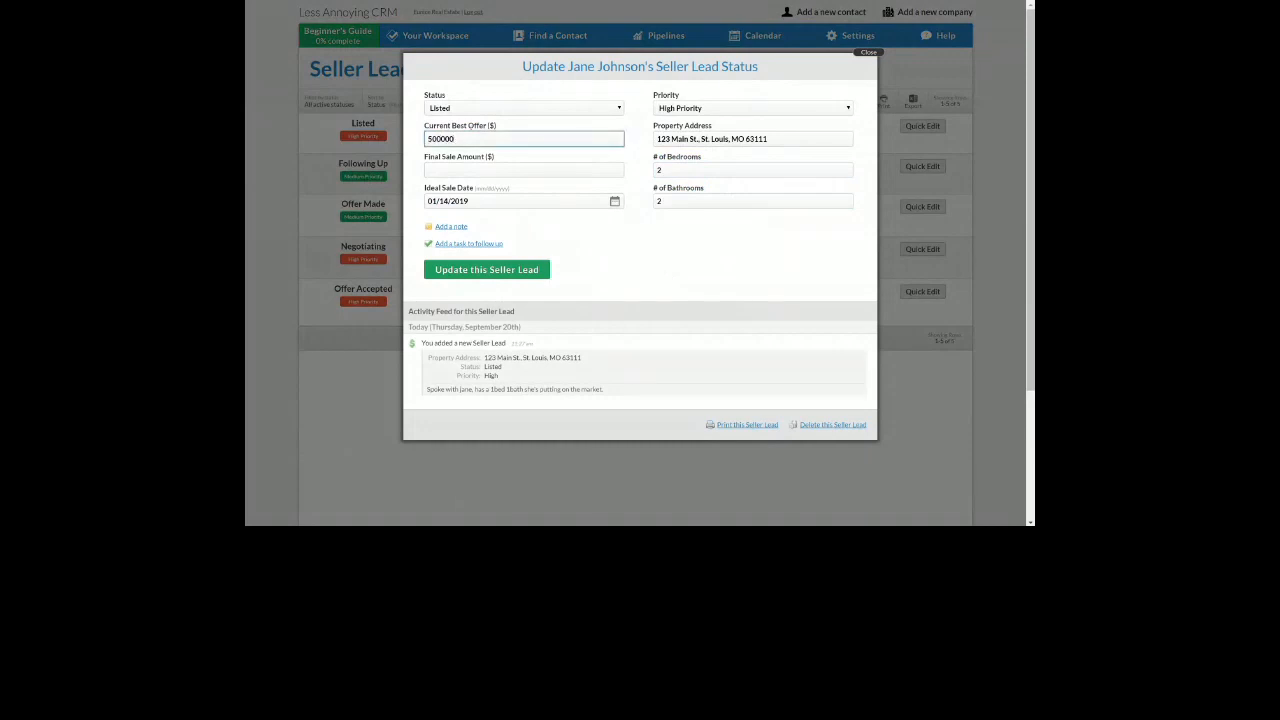
pyautogui.click(473, 108)
pyautogui.click(462, 174)
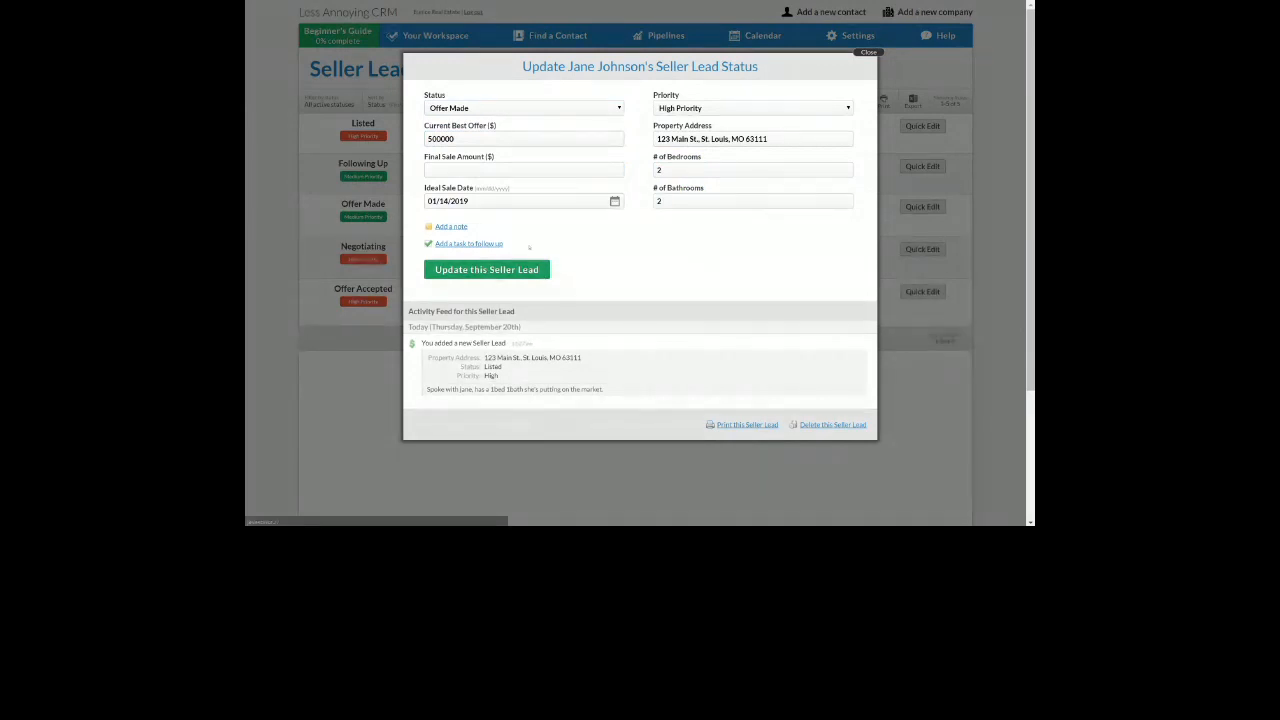
pyautogui.click(484, 270)
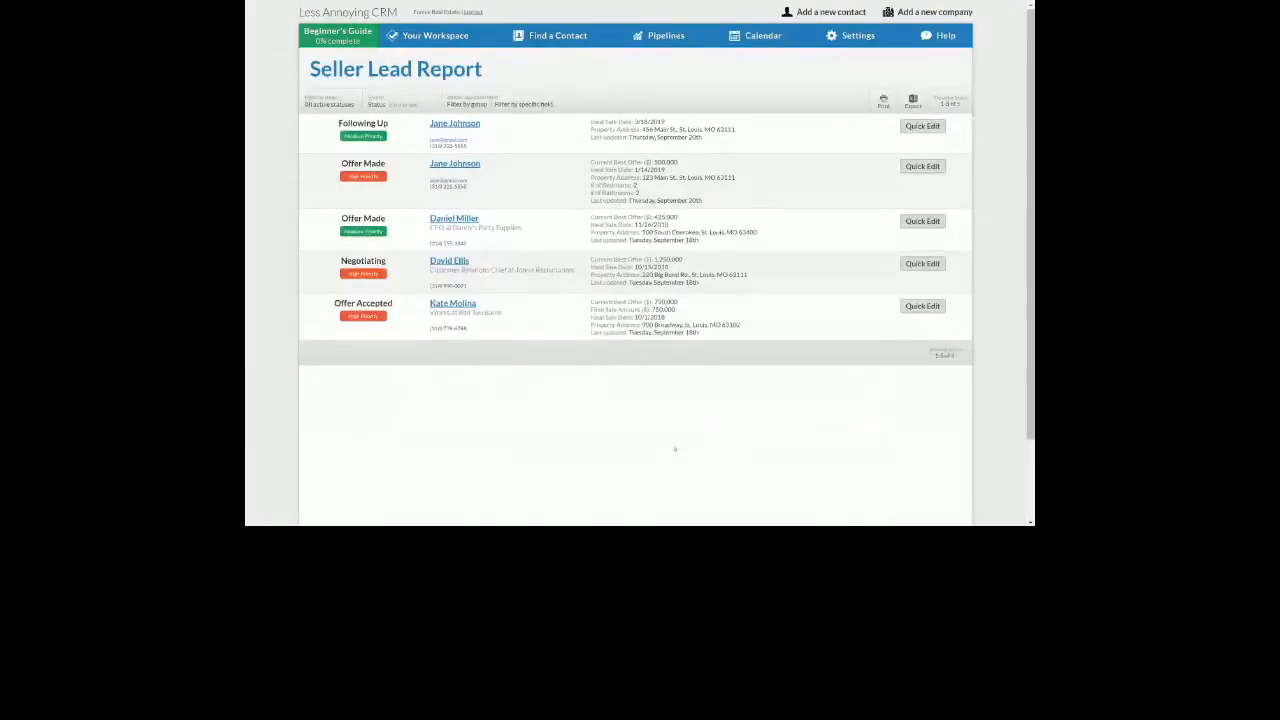
# Highlight the edited lead's Offer Made status, best offer, and bedroom/bathroom counts on the report
pyautogui.moveTo(341, 164); pyautogui.dragTo(398, 167)
pyautogui.moveTo(607, 162); pyautogui.dragTo(667, 162)
pyautogui.moveTo(591, 185); pyautogui.dragTo(648, 193)
pyautogui.click(479, 385)
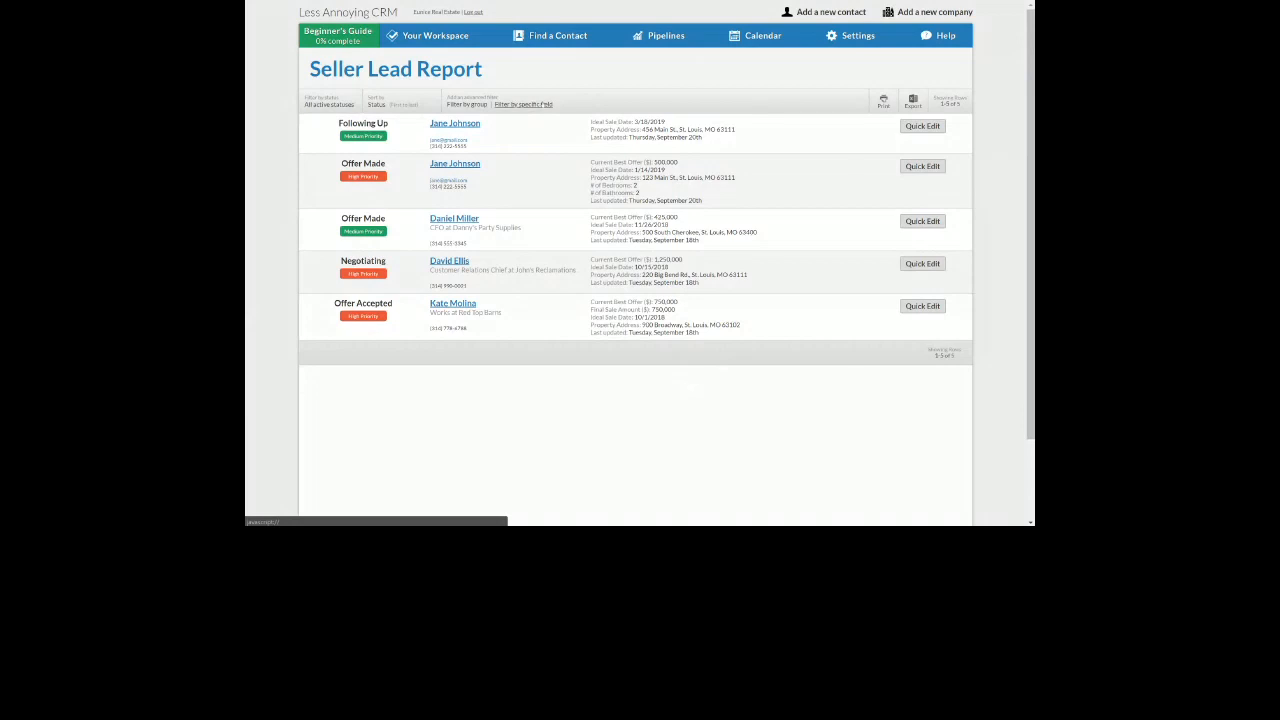
pyautogui.moveTo(554, 105); pyautogui.dragTo(495, 105)
pyautogui.click(524, 105)
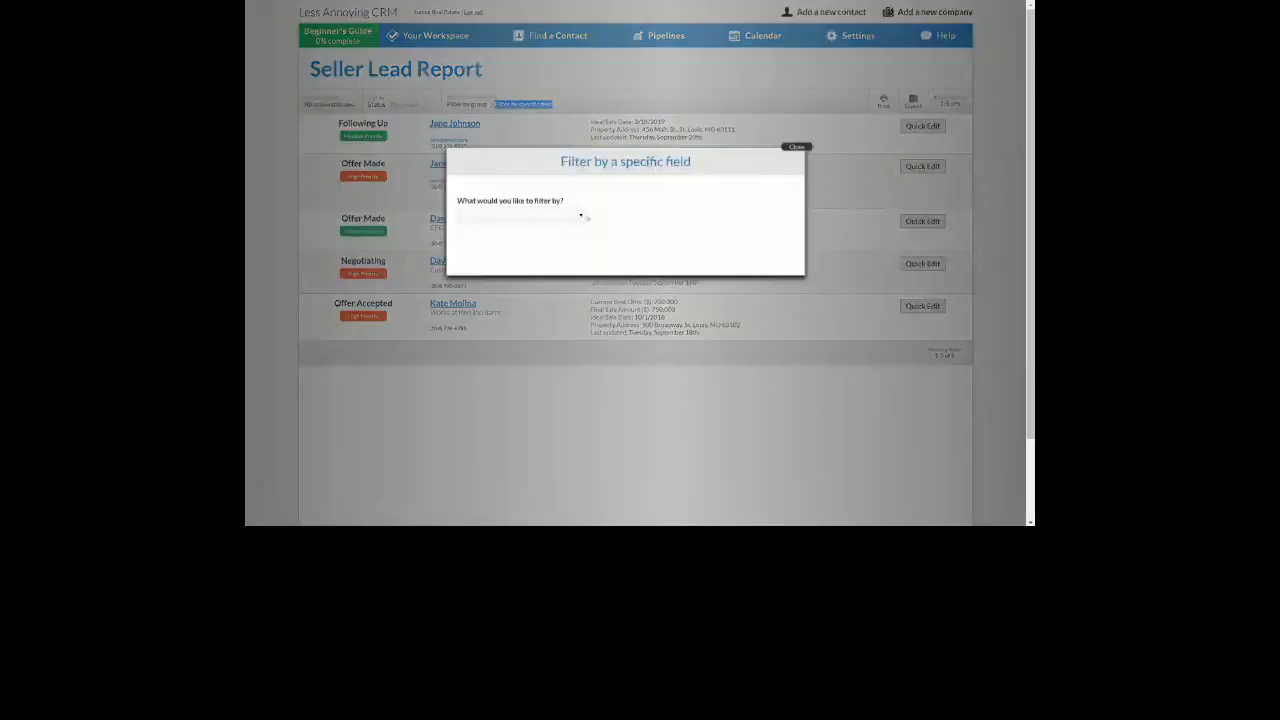
# Apply a '# of Bedrooms greater than 1' filter, leaving only the 123 Main St. lead
pyautogui.click(577, 214)
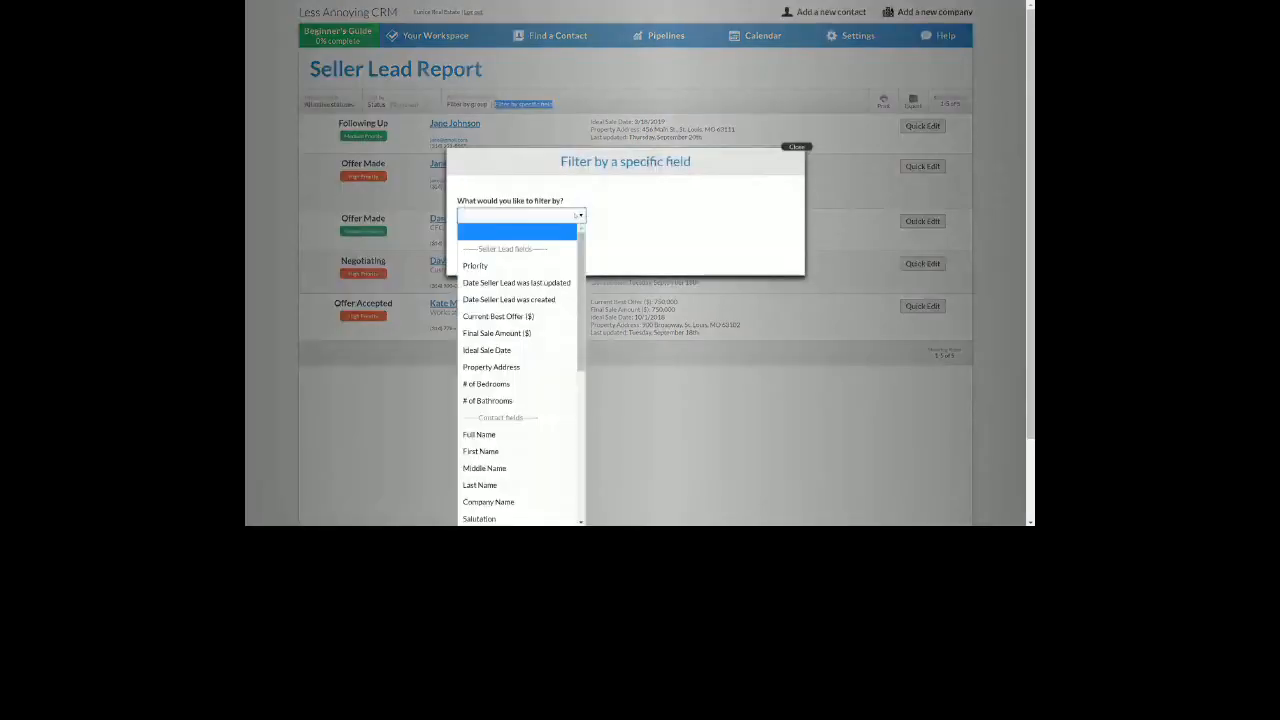
pyautogui.click(513, 385)
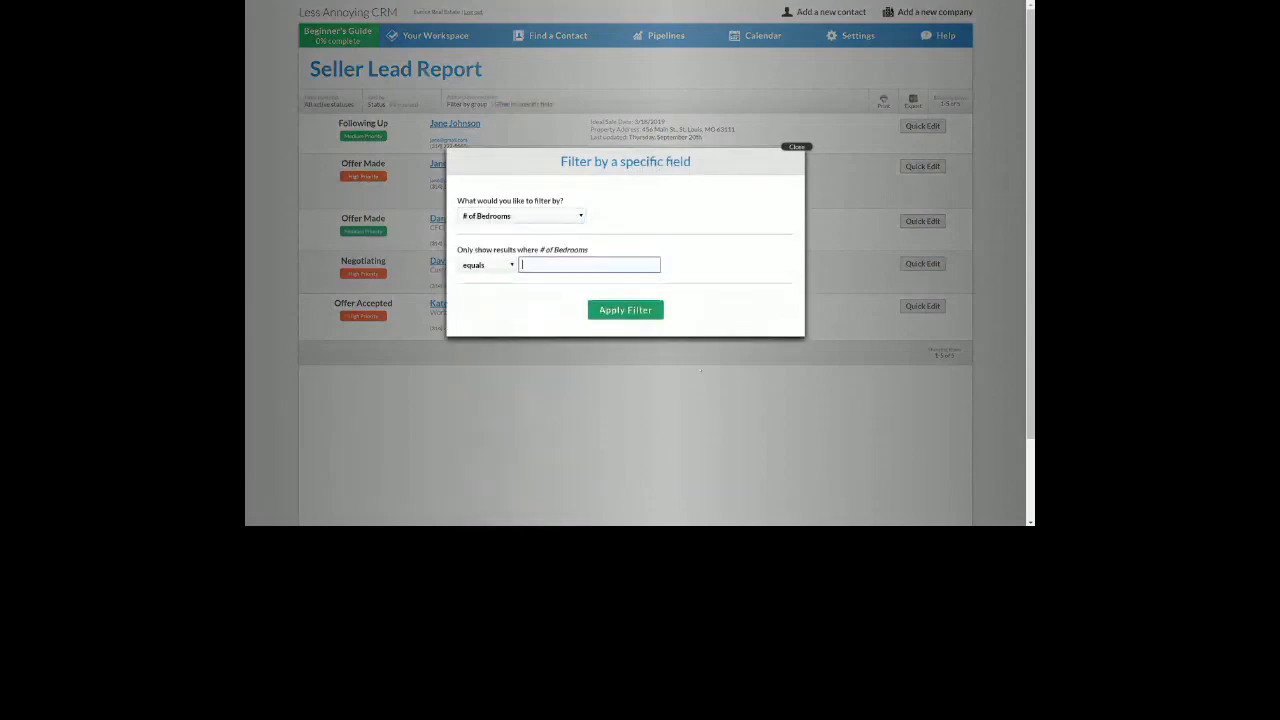
pyautogui.click(487, 265)
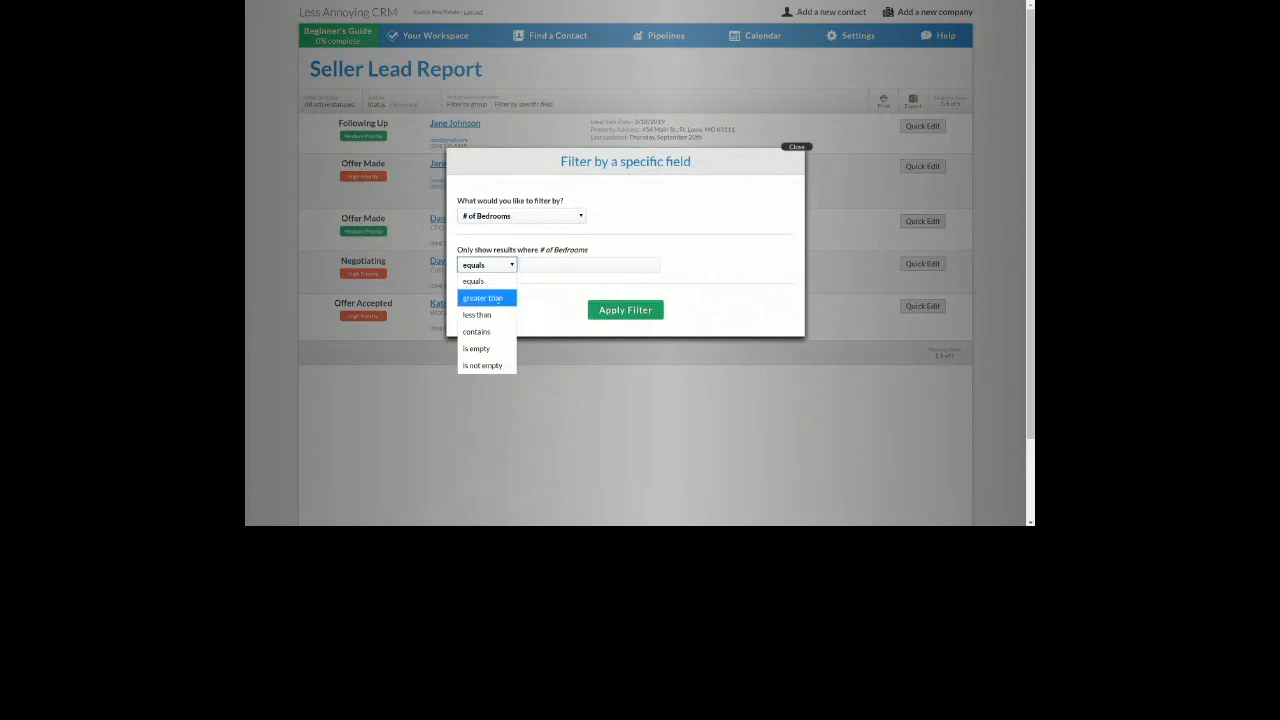
pyautogui.click(497, 299)
pyautogui.click(533, 267)
pyautogui.write('1')
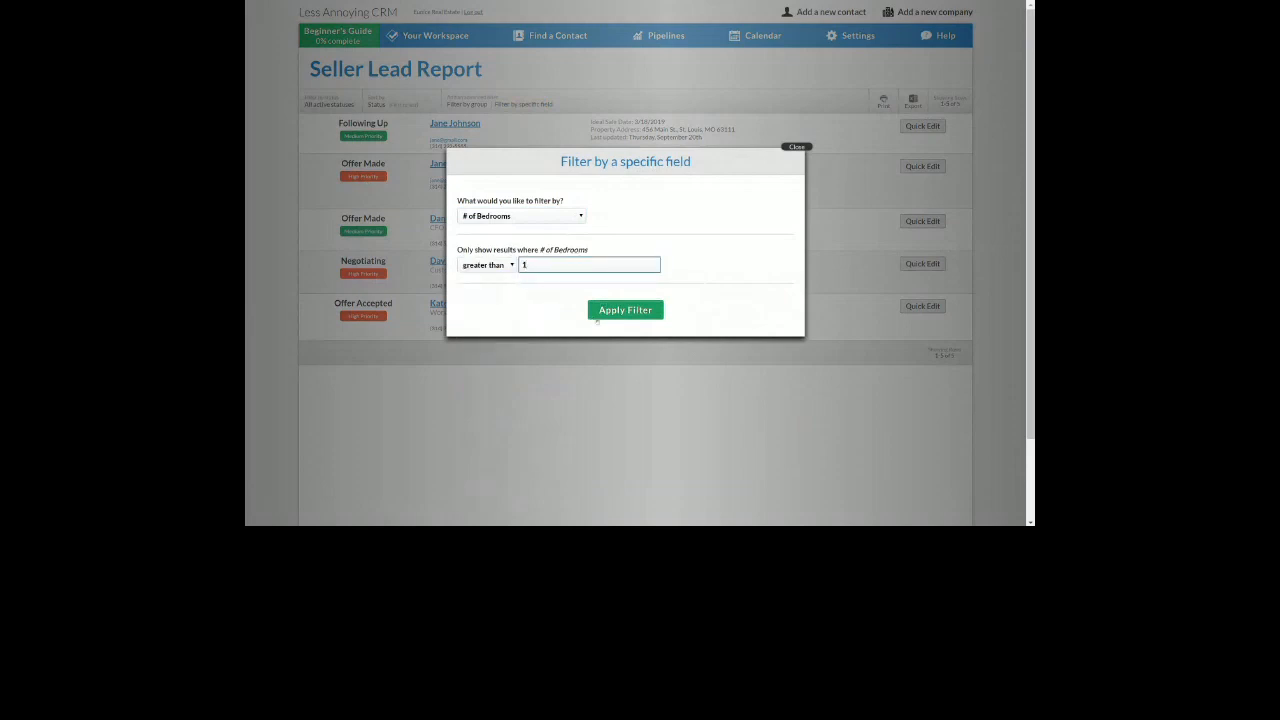
pyautogui.click(605, 313)
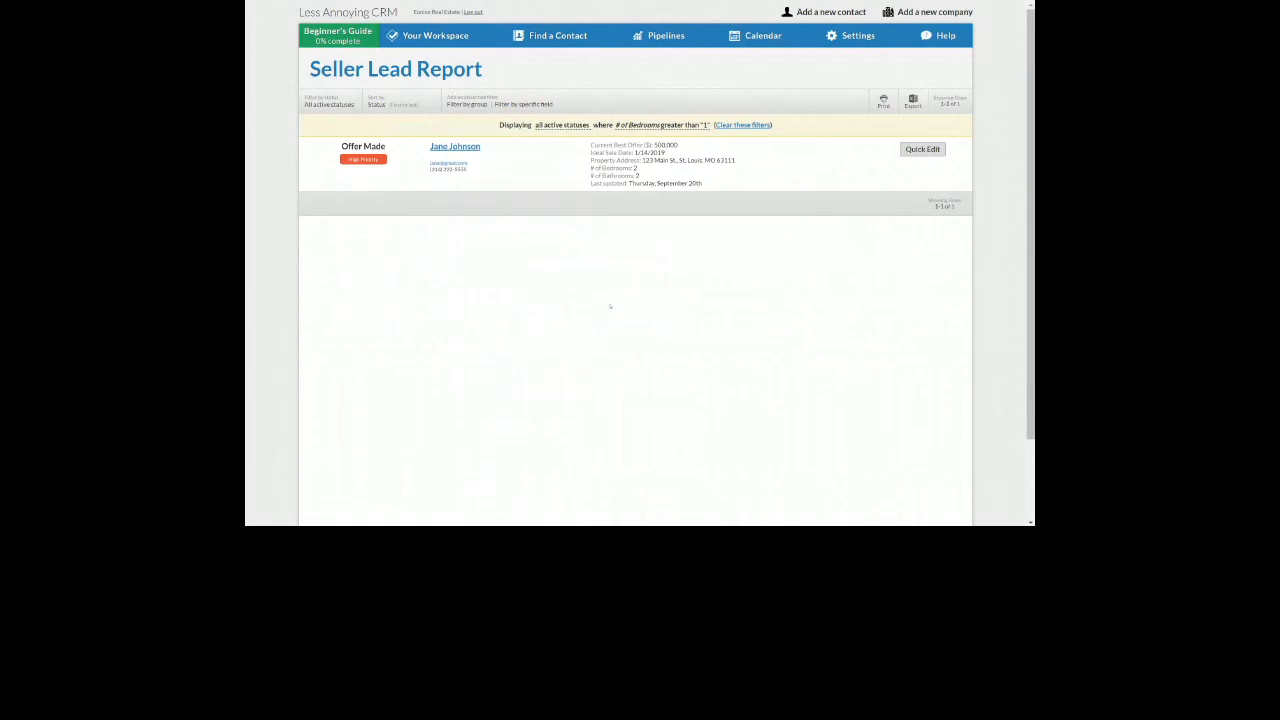
pyautogui.moveTo(563, 107); pyautogui.dragTo(496, 105)
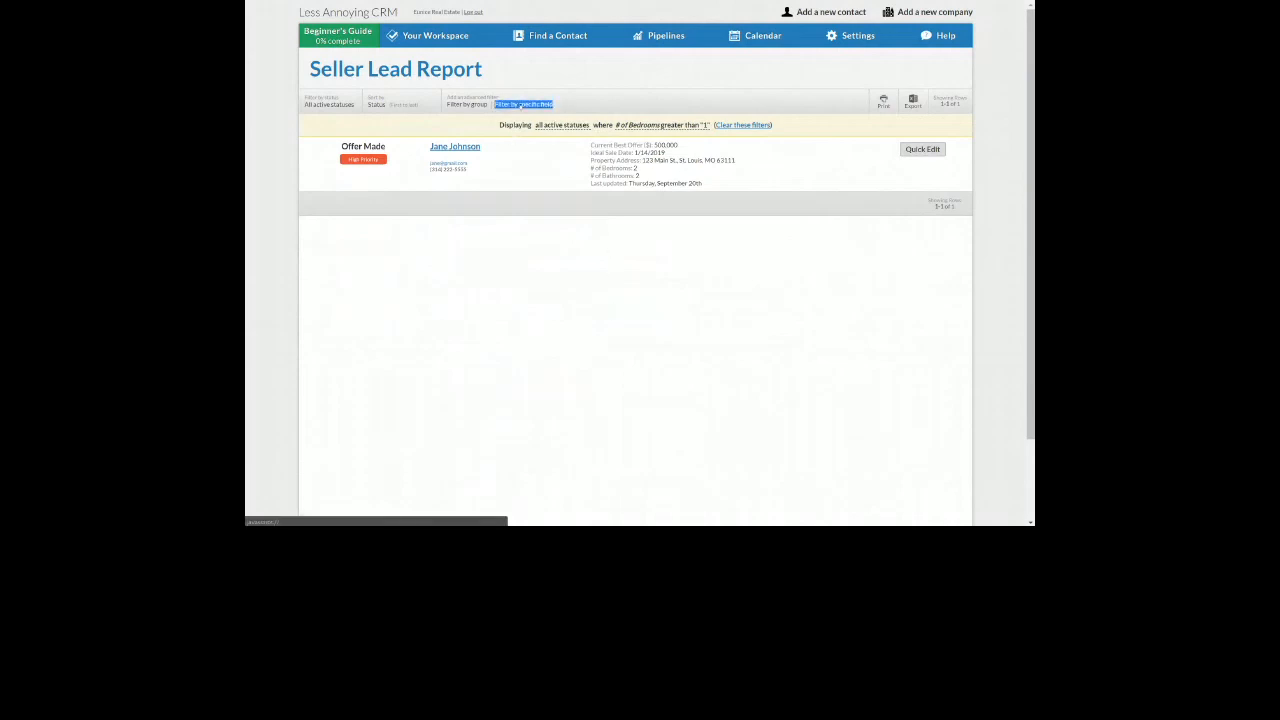
# Add a field filter requiring # of Bathrooms to equal 2 in the Seller Lead Report
pyautogui.click(520, 104)
pyautogui.click(538, 216)
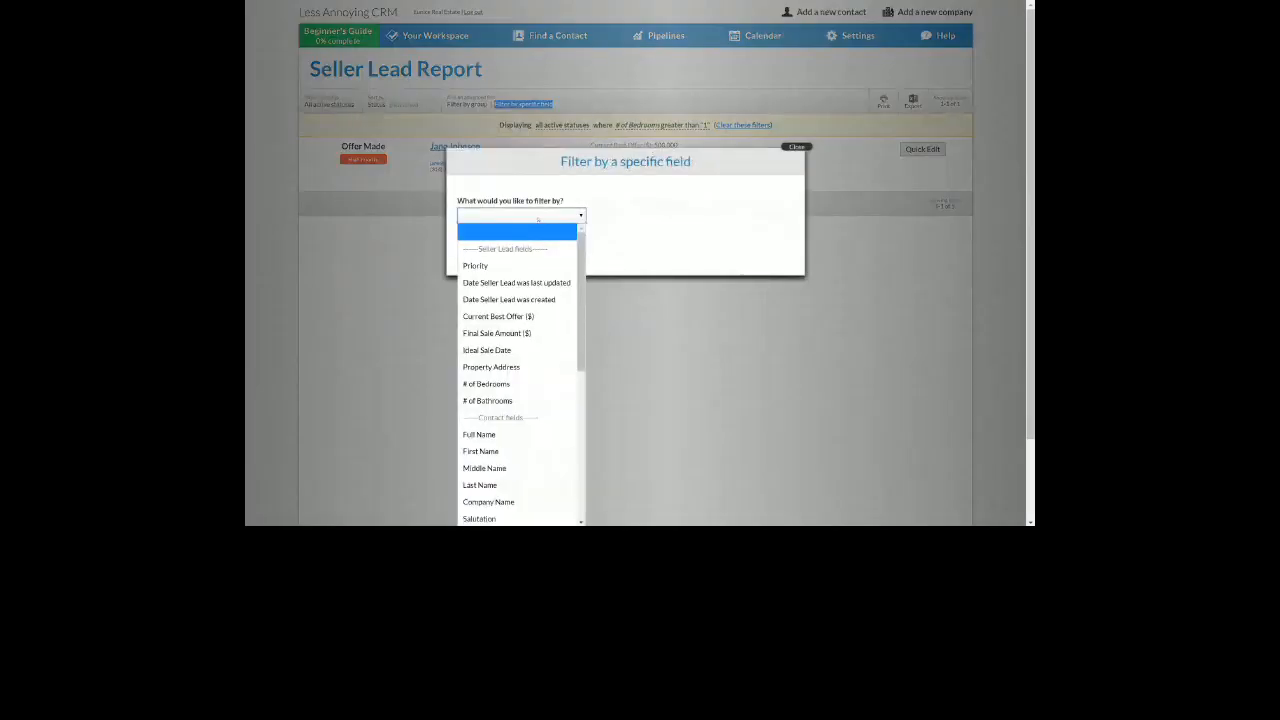
pyautogui.click(519, 401)
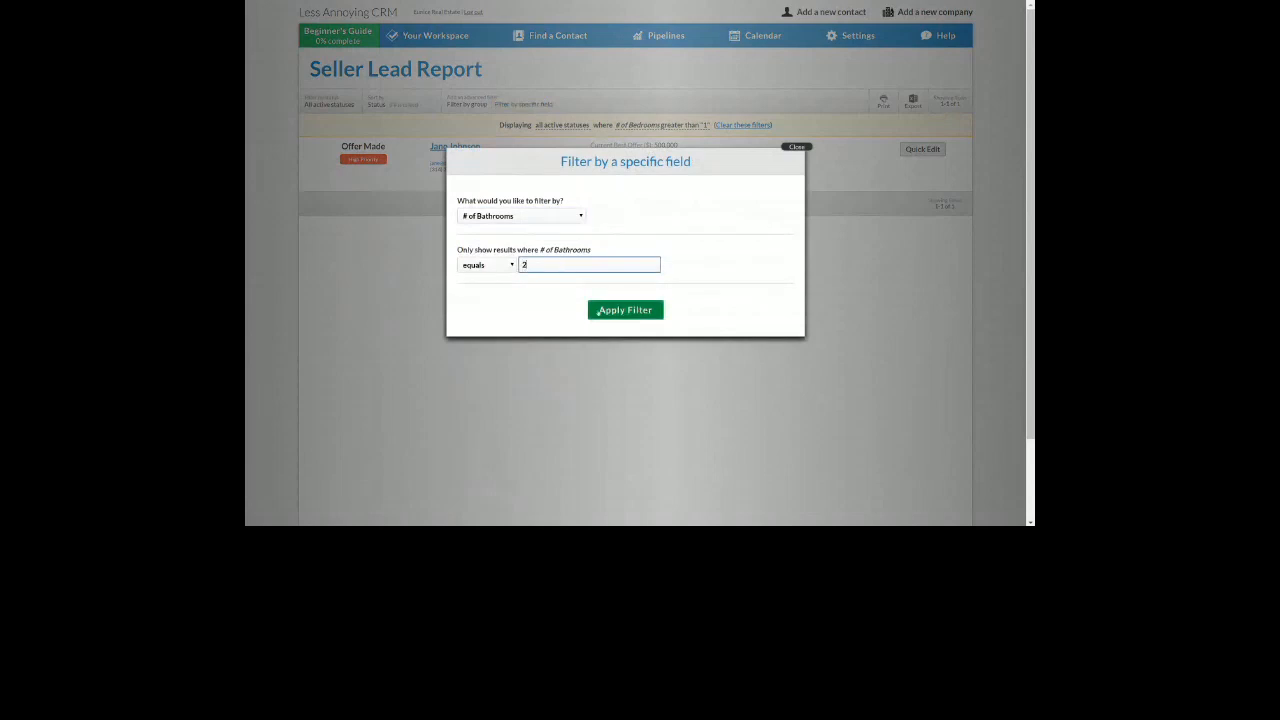
pyautogui.click(599, 312)
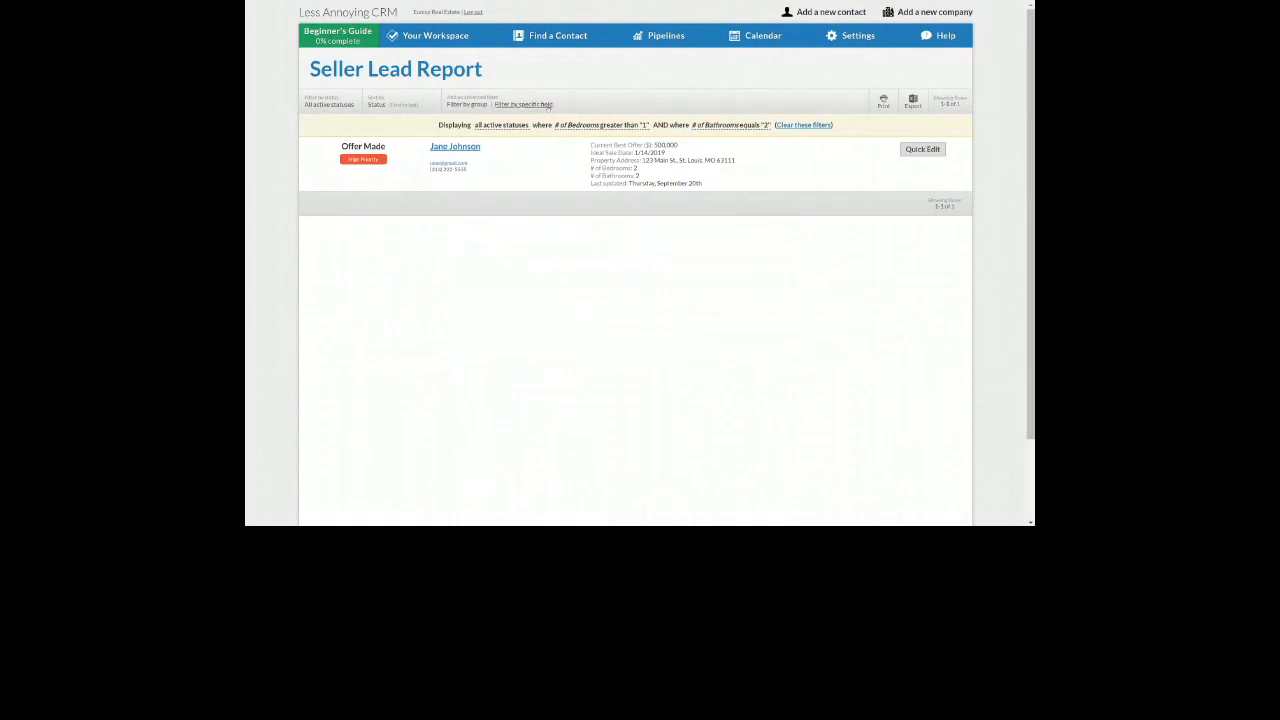
# Start a third field filter on Current Best Offer ($)
pyautogui.click(543, 104)
pyautogui.click(520, 215)
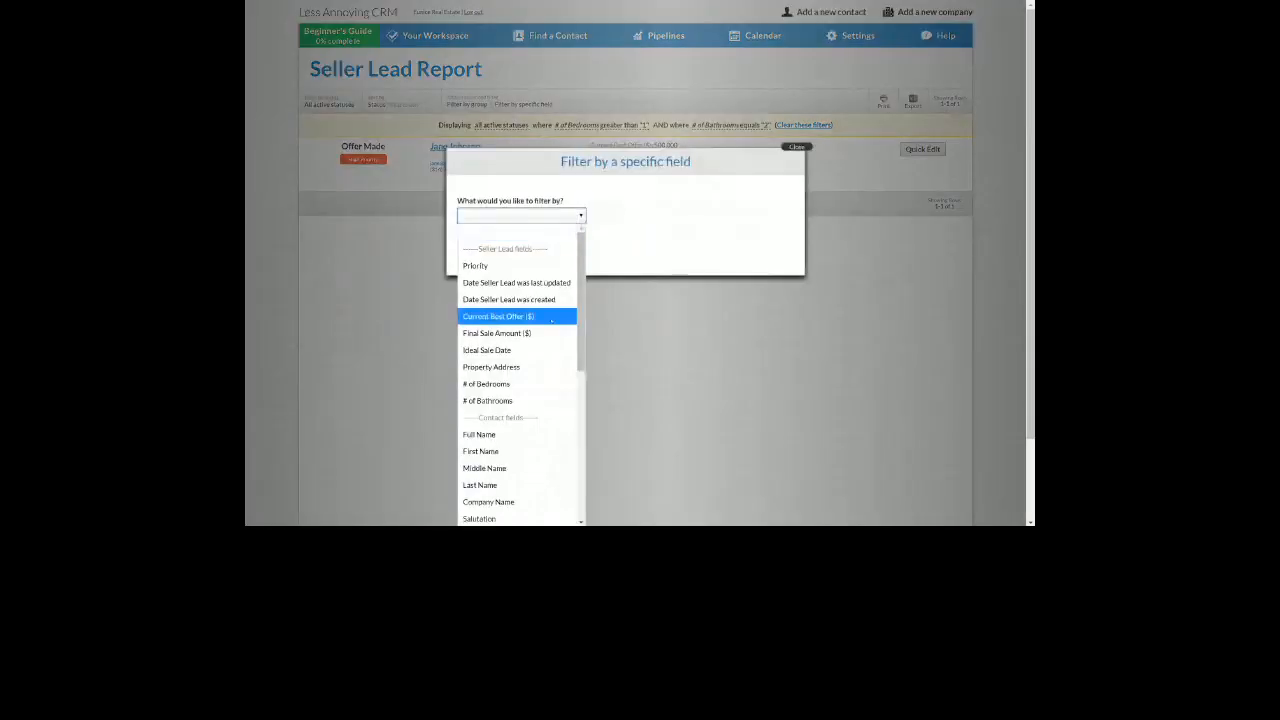
pyautogui.click(551, 316)
# Set the Current Best Offer ($) filter to less than 650000 and apply it
pyautogui.click(487, 264)
pyautogui.click(500, 313)
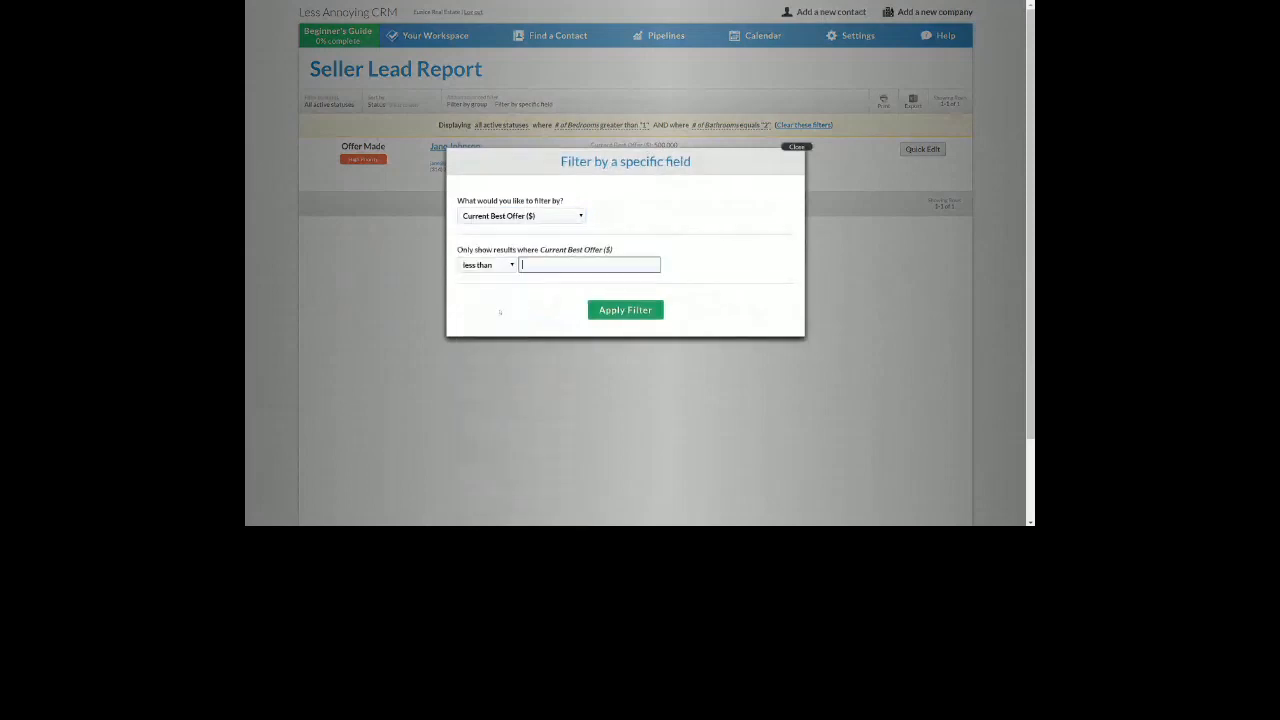
pyautogui.write('650000')
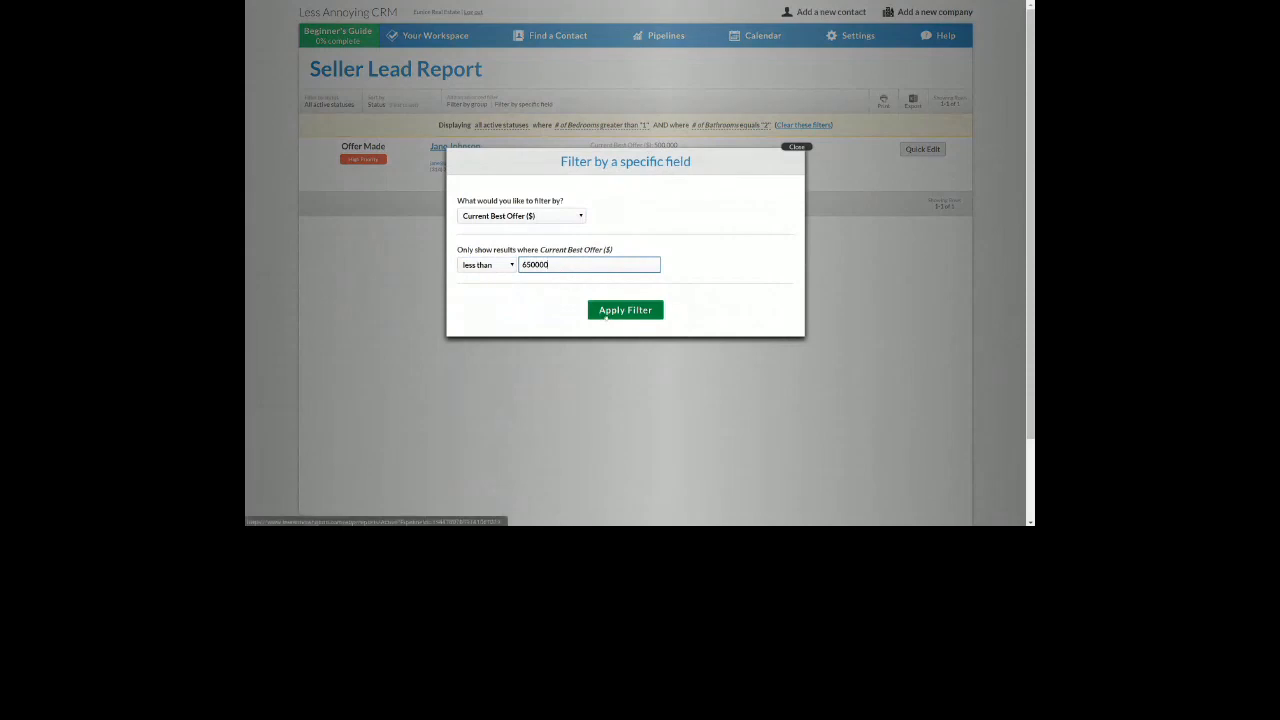
pyautogui.click(606, 312)
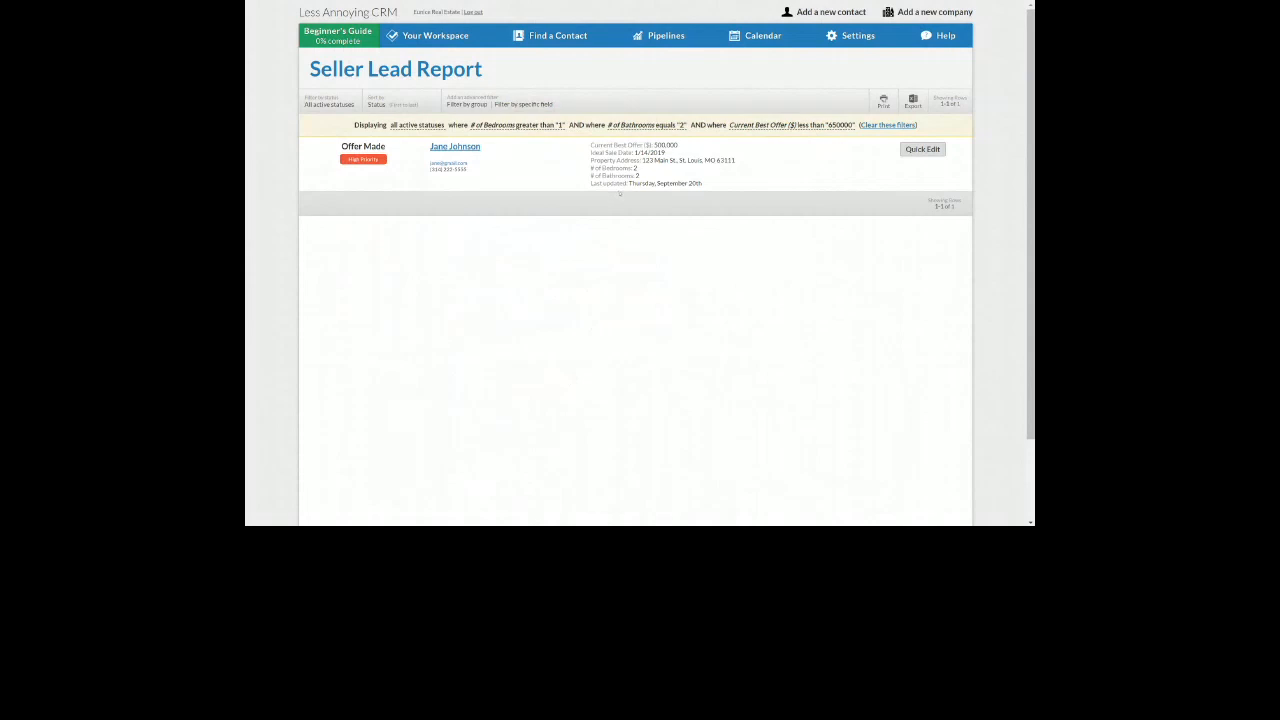
pyautogui.moveTo(603, 168); pyautogui.dragTo(640, 176)
pyautogui.click(541, 248)
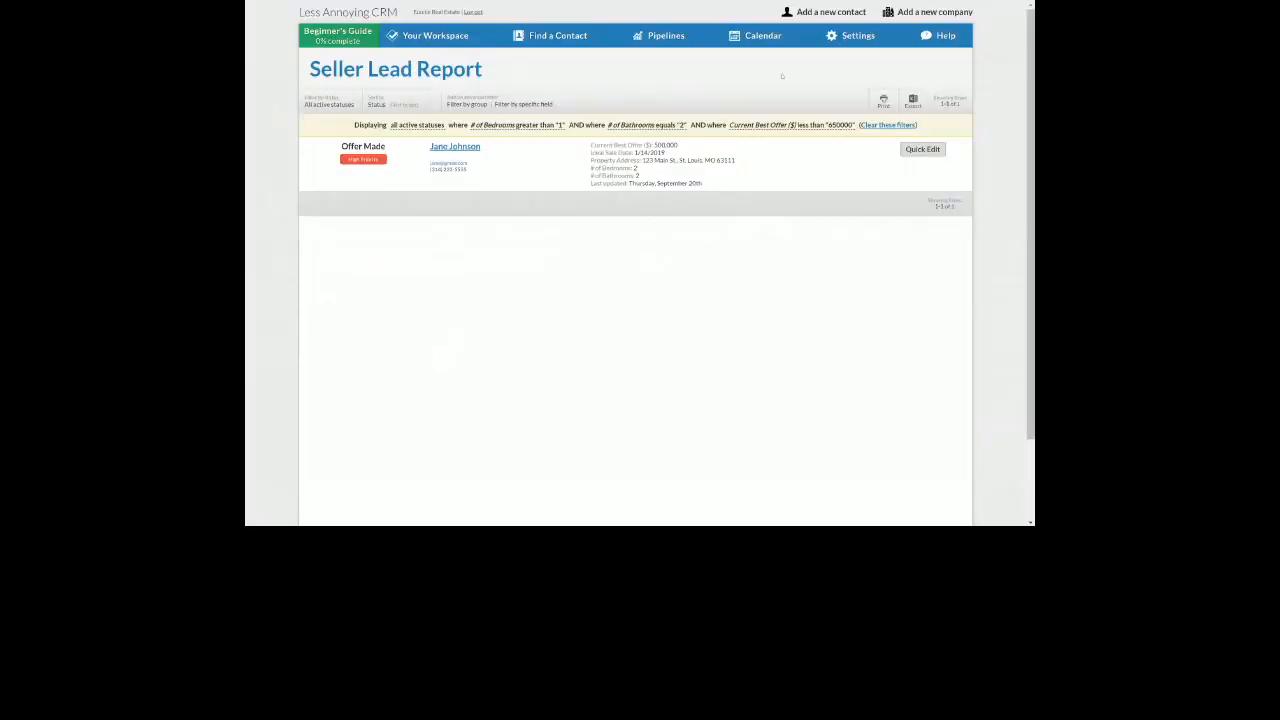
# In the Buyer Lead pipeline settings, begin a custom field named 'Desired Square Footage'
pyautogui.moveTo(850, 38)
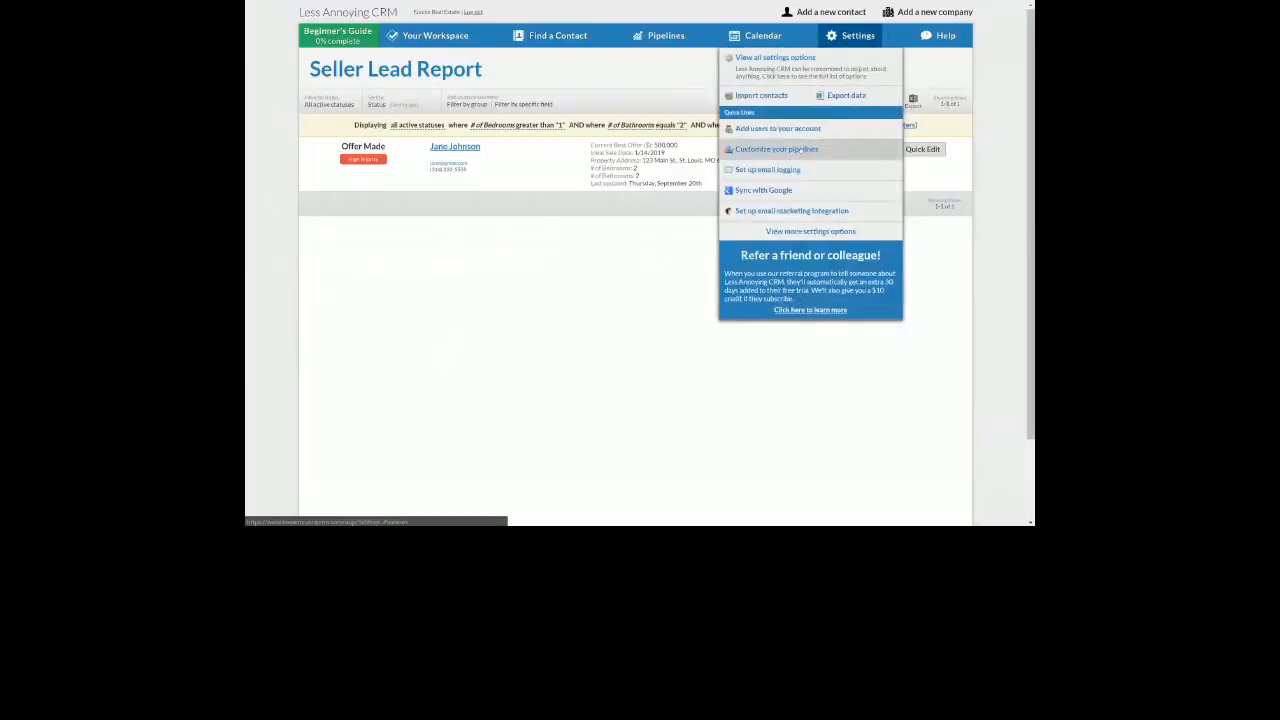
pyautogui.click(800, 150)
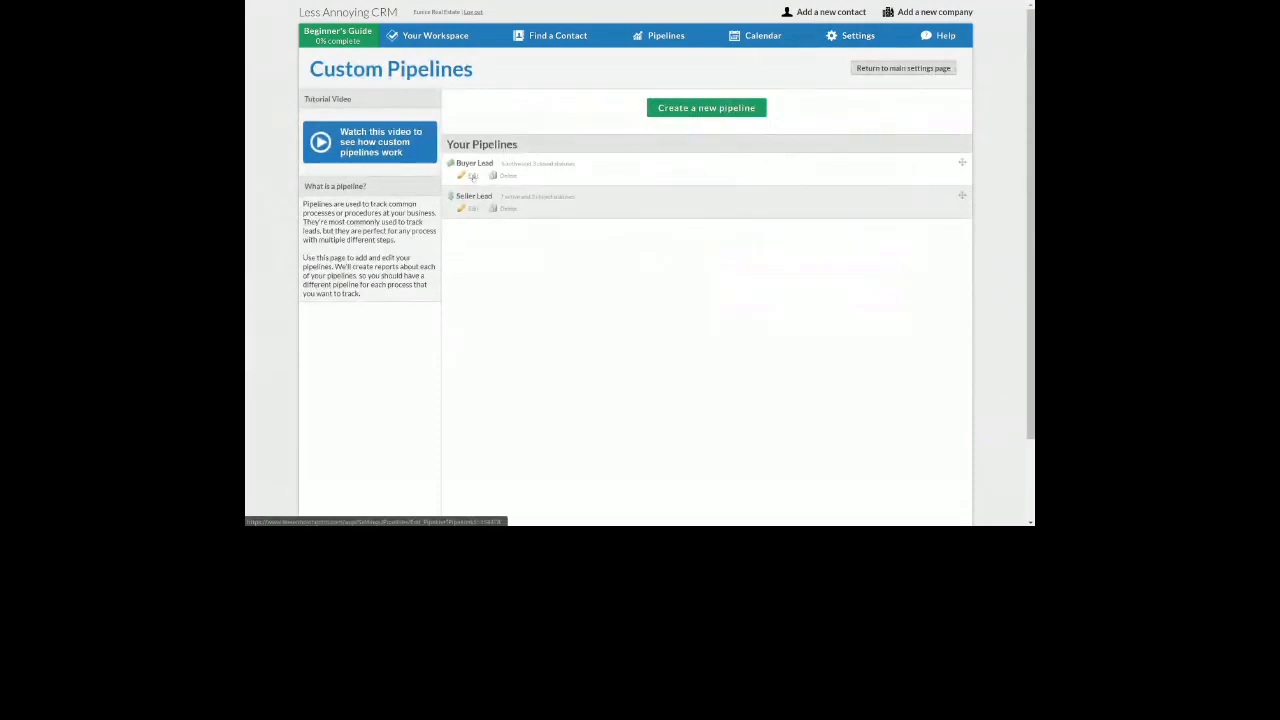
pyautogui.click(472, 176)
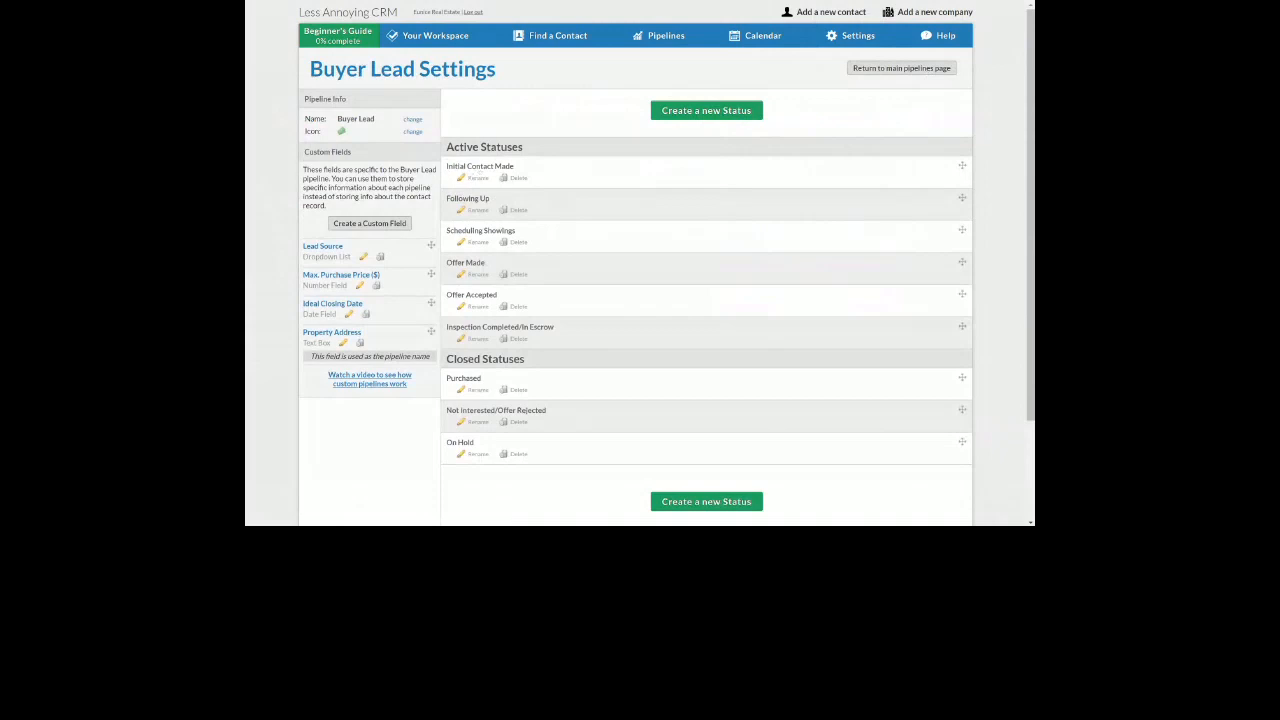
pyautogui.click(345, 226)
pyautogui.click(361, 224)
pyautogui.write('D')
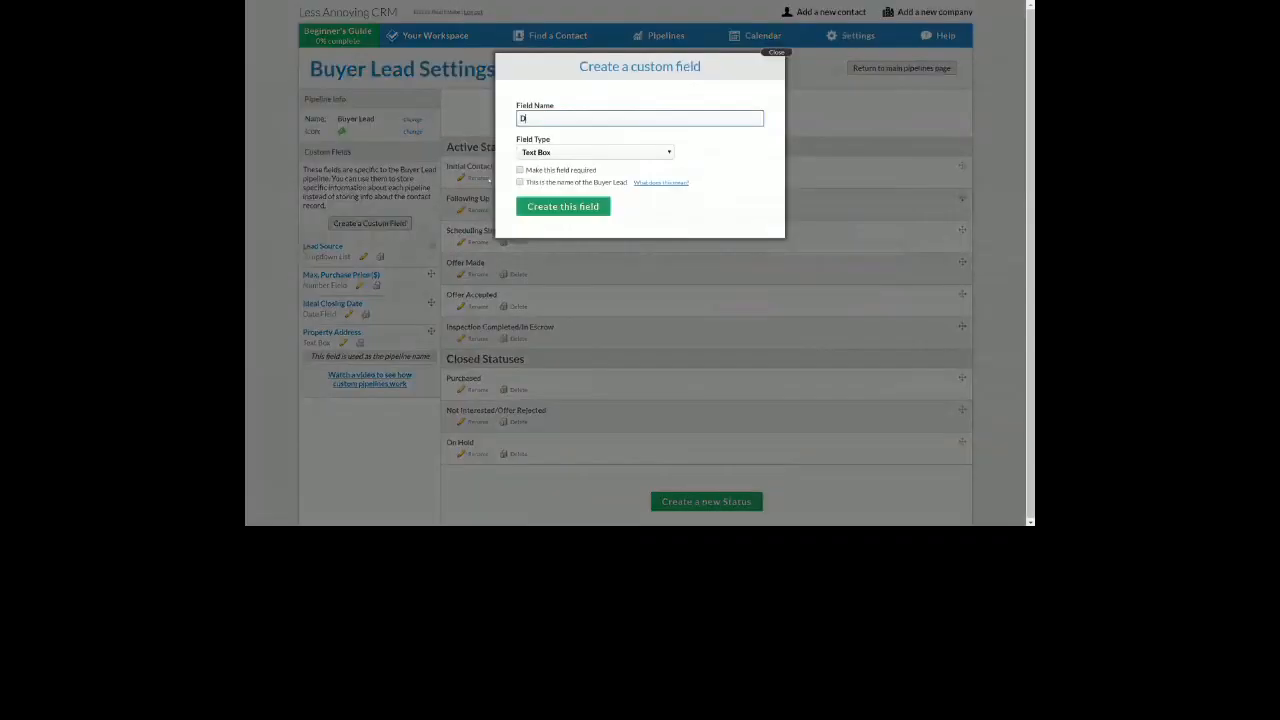
pyautogui.write('esired Square Footage')
# Make 'Desired Square Footage' a Number Field and create it on the Buyer Lead pipeline
pyautogui.click(579, 152)
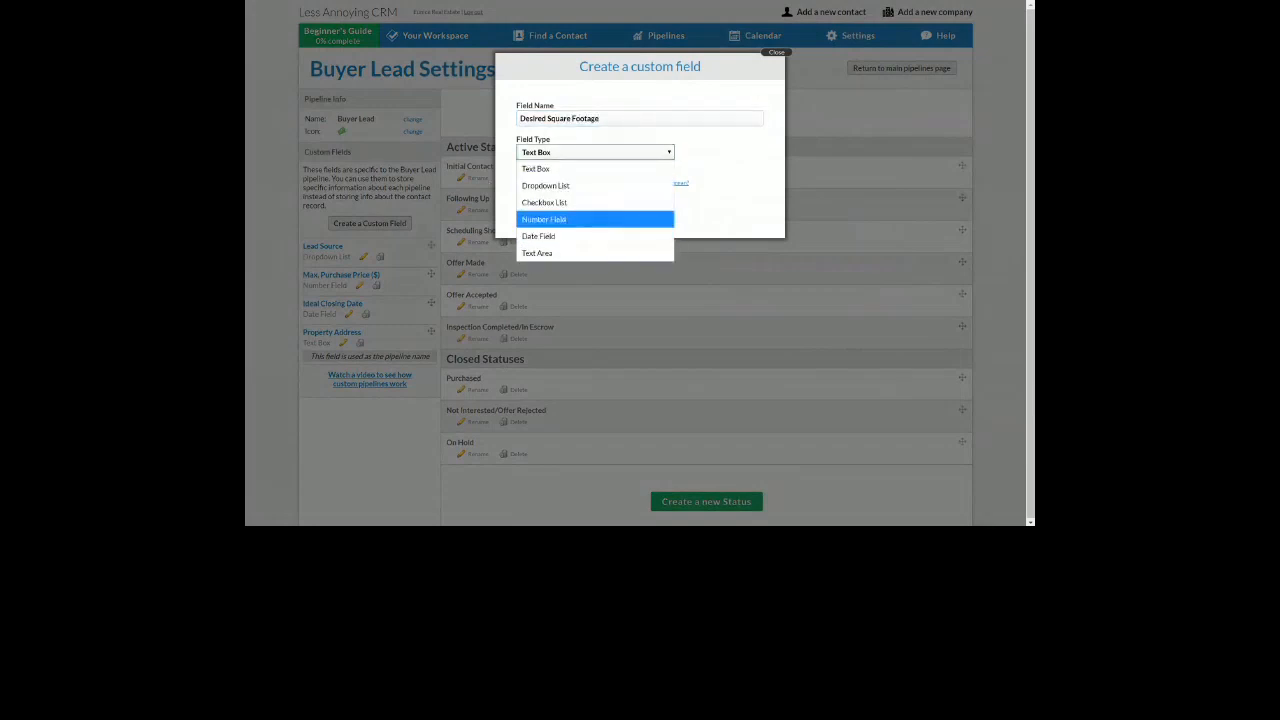
pyautogui.click(558, 219)
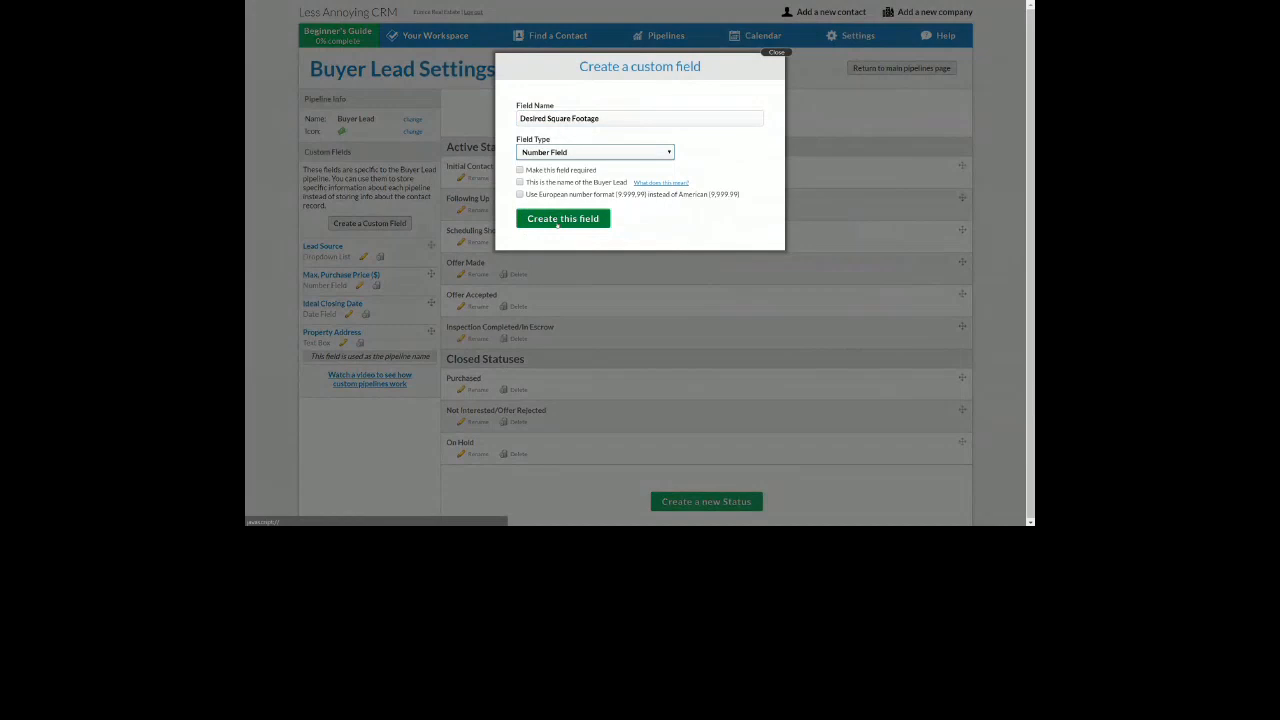
pyautogui.click(560, 219)
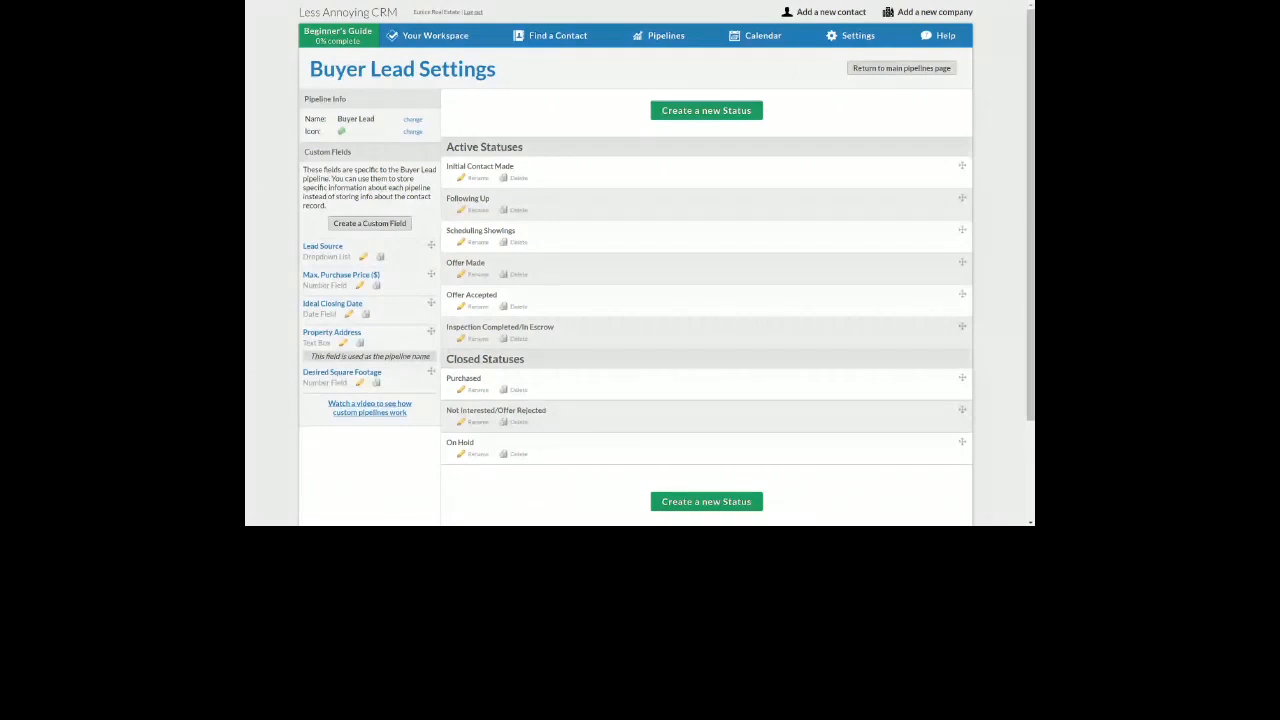
pyautogui.moveTo(535, 36)
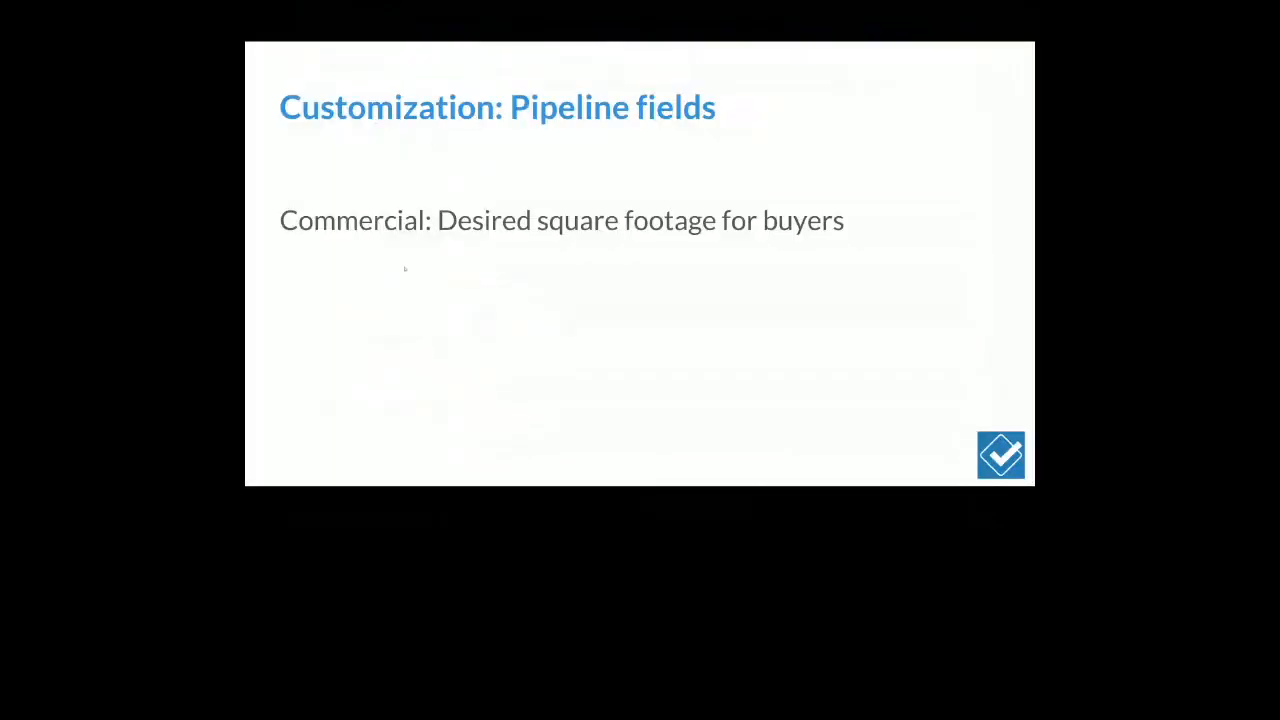
# Advance the slideshow to the 'Customization: Groups' slide
pyautogui.click(387, 295)
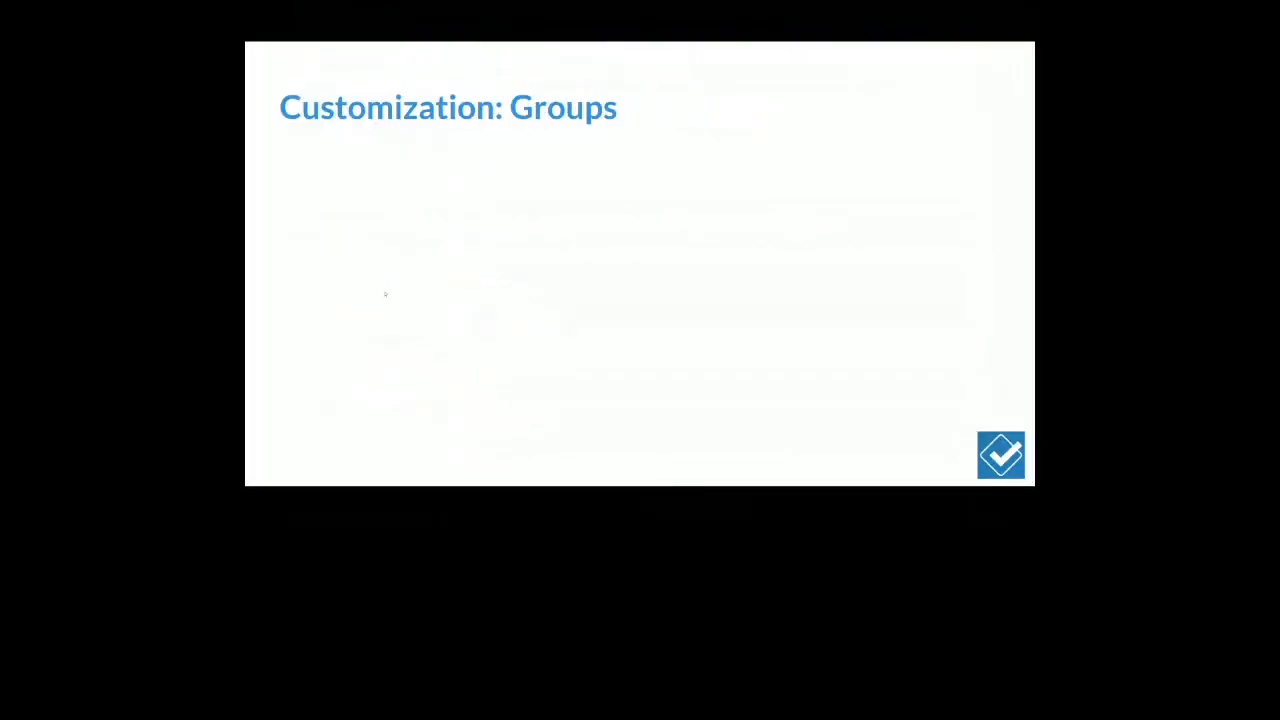